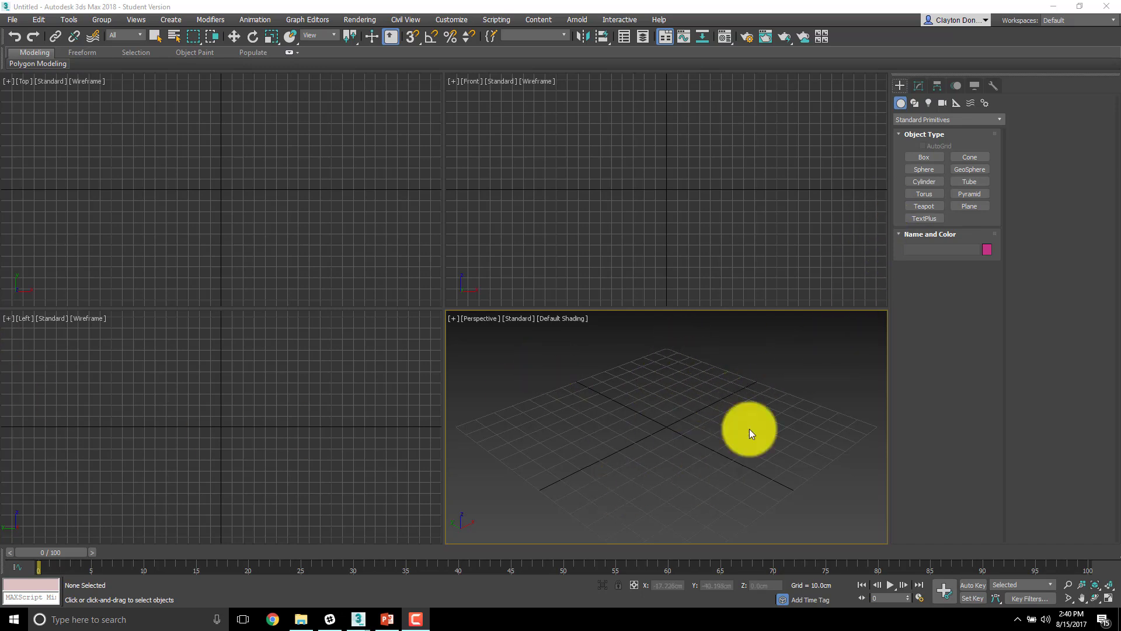
# Step: Draw a test box in the Perspective view, then undo it
pyautogui.click(914, 158)
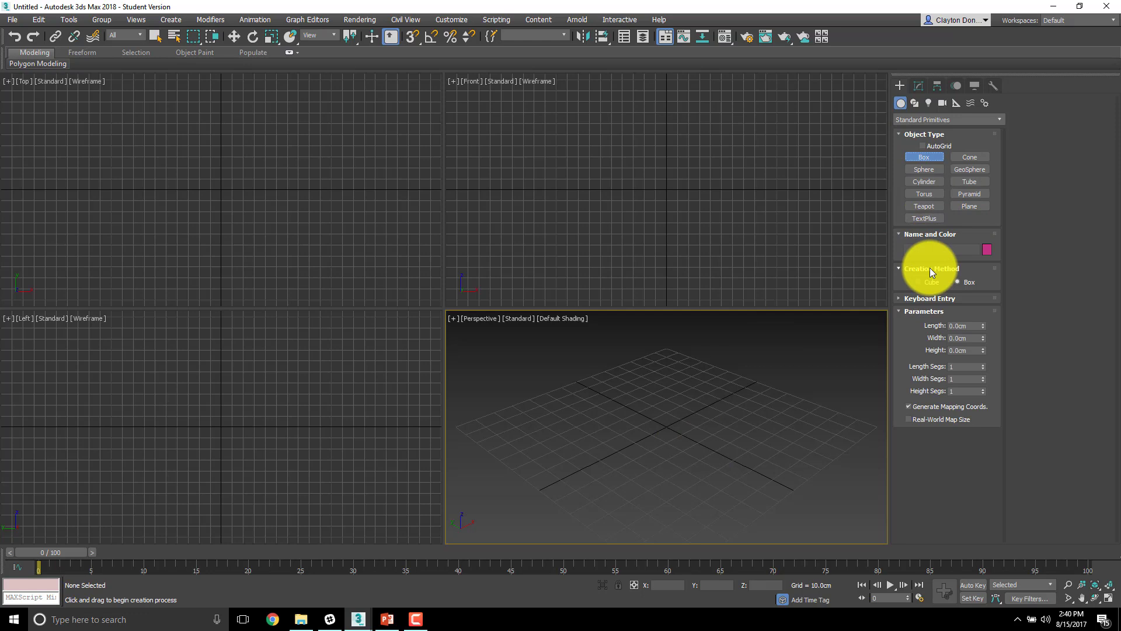
pyautogui.moveTo(784, 406); pyautogui.dragTo(553, 461)
pyautogui.click(550, 393)
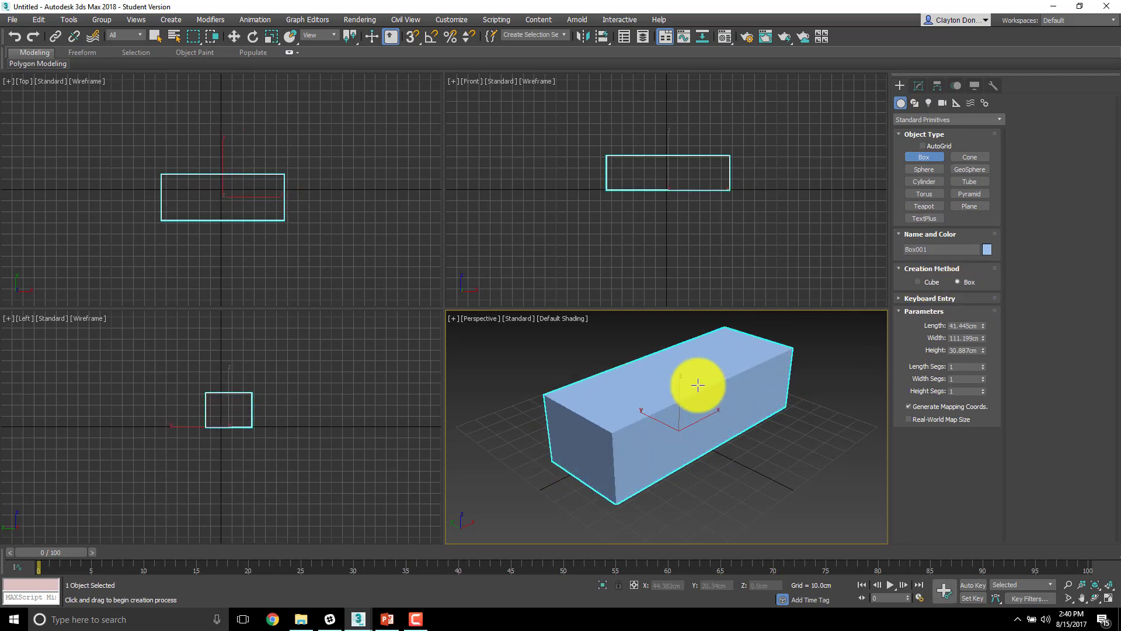
pyautogui.hotkey('ctrl', 'z')
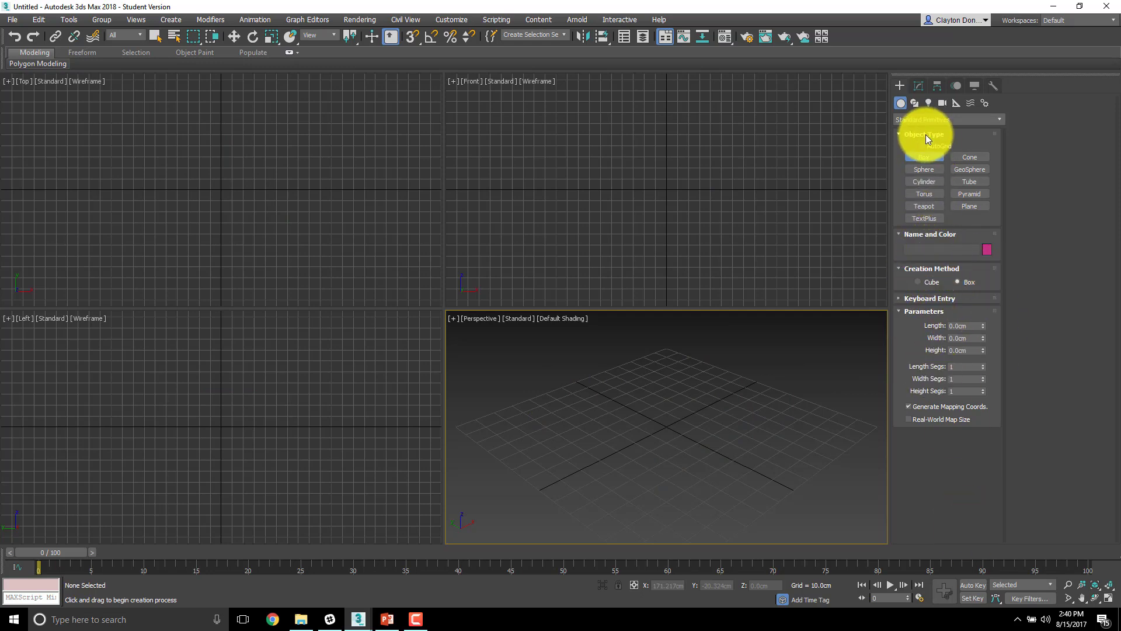
# Step: Try the Cone and Sphere tools, then draw a test cube and undo it
pyautogui.click(969, 156)
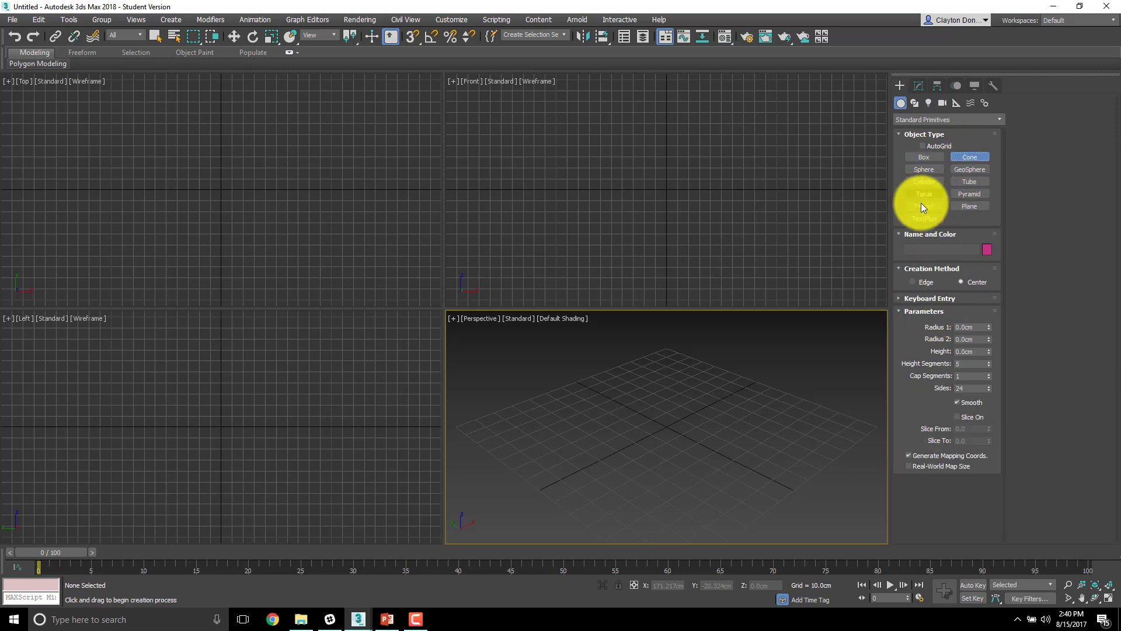
pyautogui.click(916, 167)
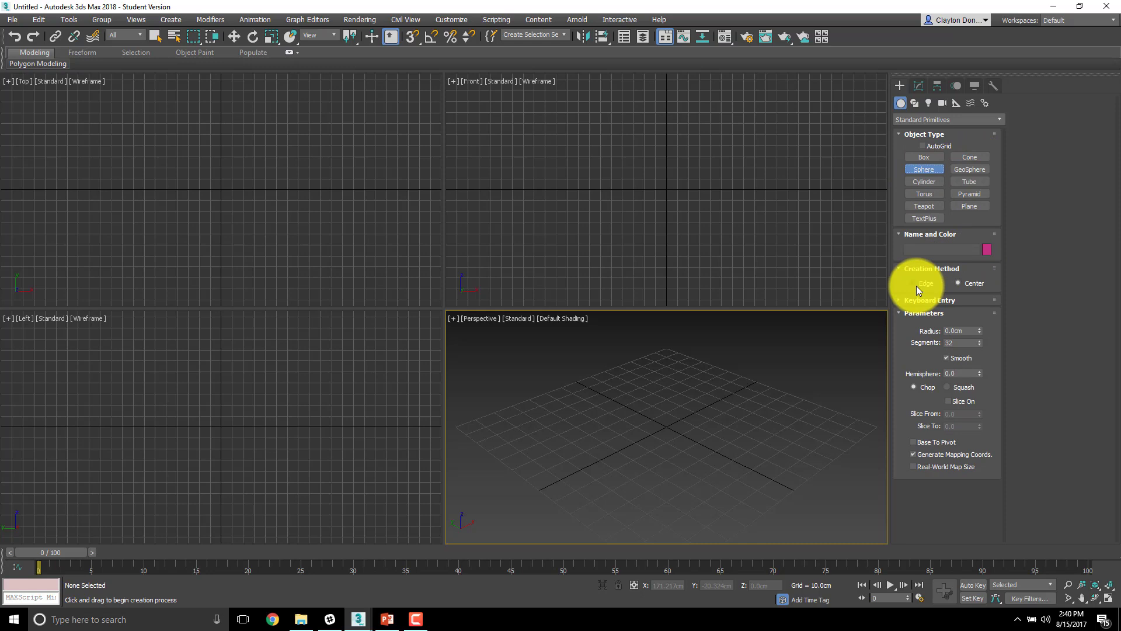
pyautogui.click(916, 157)
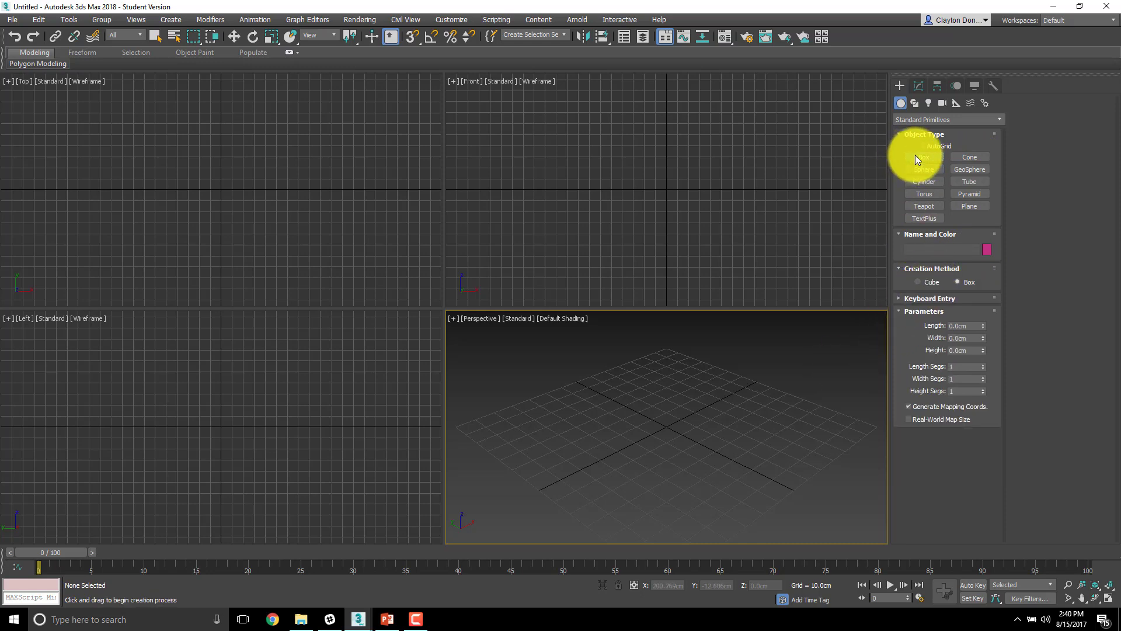
pyautogui.click(914, 282)
pyautogui.moveTo(715, 450)
pyautogui.mouseDown()
pyautogui.moveTo(658, 468)
pyautogui.moveTo(675, 445)
pyautogui.moveTo(721, 438)
pyautogui.moveTo(681, 426)
pyautogui.moveTo(676, 450)
pyautogui.moveTo(701, 430)
pyautogui.moveTo(666, 436)
pyautogui.moveTo(746, 446)
pyautogui.moveTo(735, 445)
pyautogui.mouseUp()
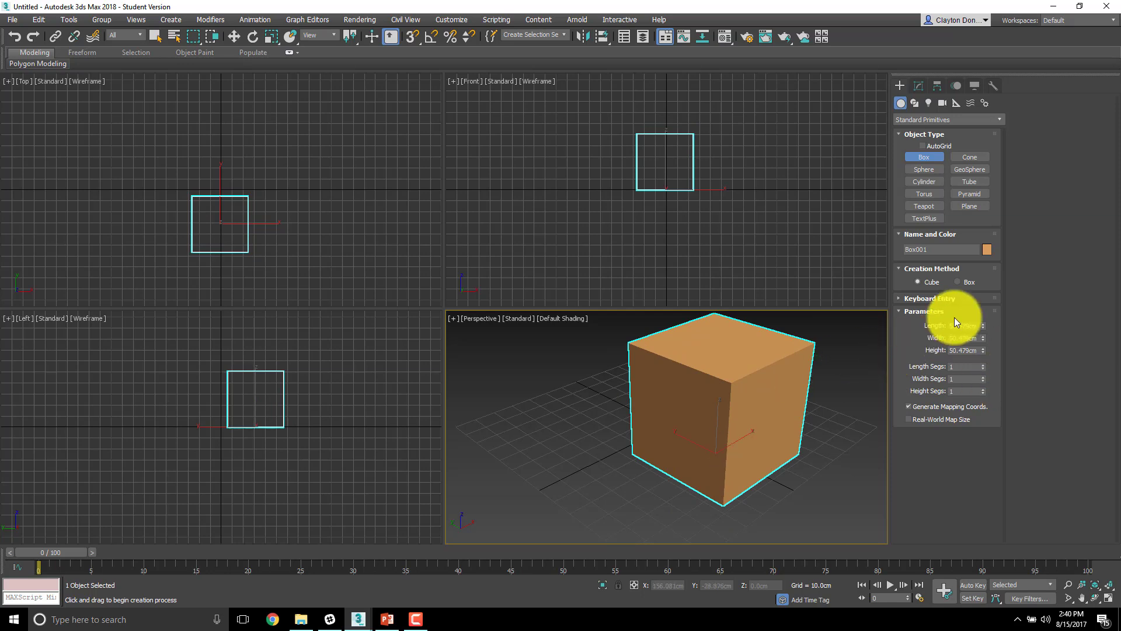
pyautogui.hotkey('ctrl', 'z')
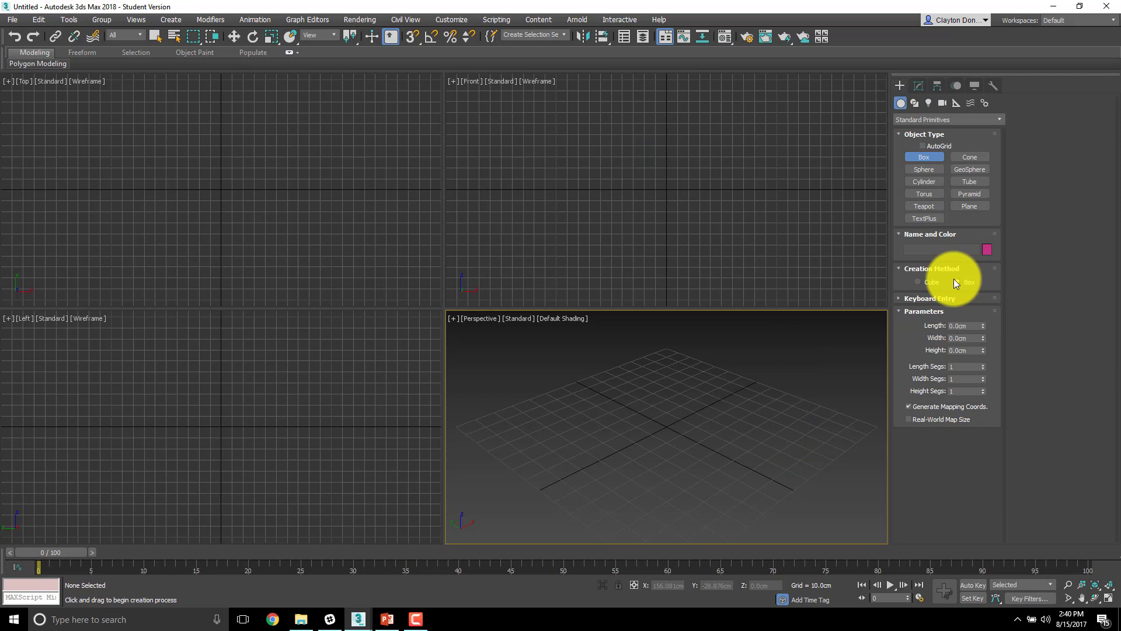
# Step: Draw another test box with base and height, then remove it
pyautogui.moveTo(728, 417); pyautogui.dragTo(541, 446)
pyautogui.click(549, 393)
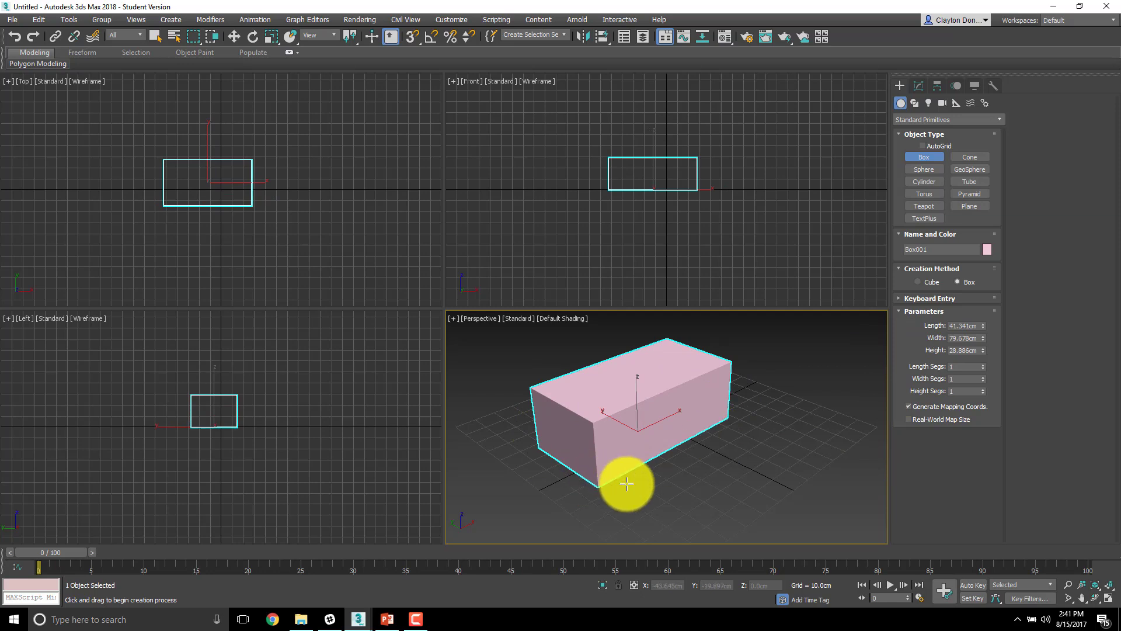
pyautogui.hotkey('ctrl', 'z')
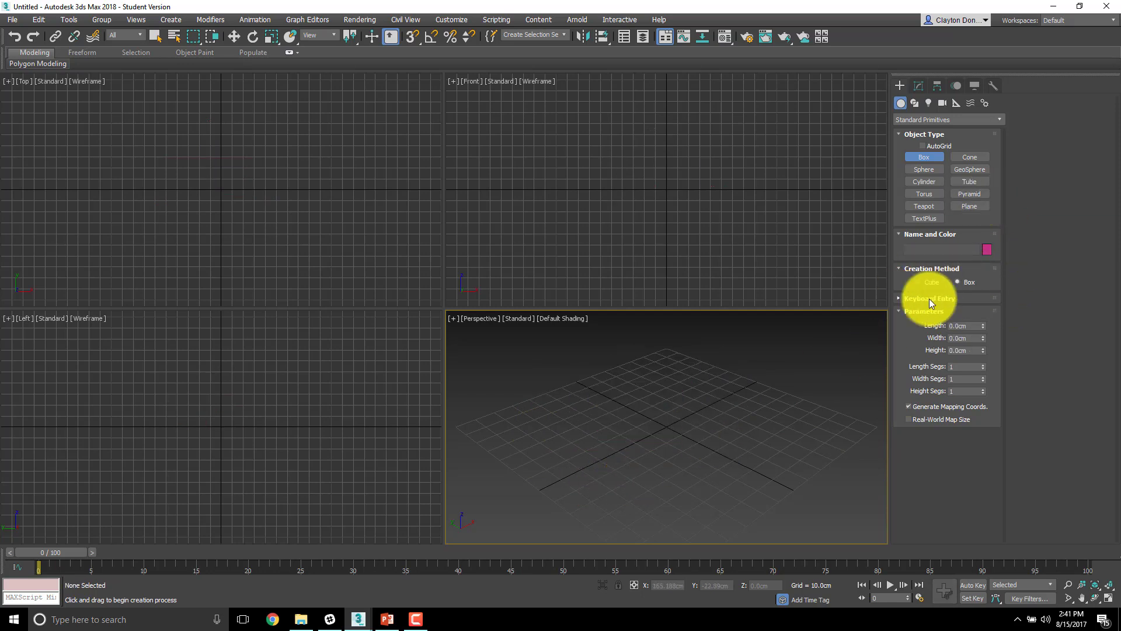
# Step: Enter Length 50, Width 100 and Height 50 cm in Keyboard Entry and create the box
pyautogui.click(899, 299)
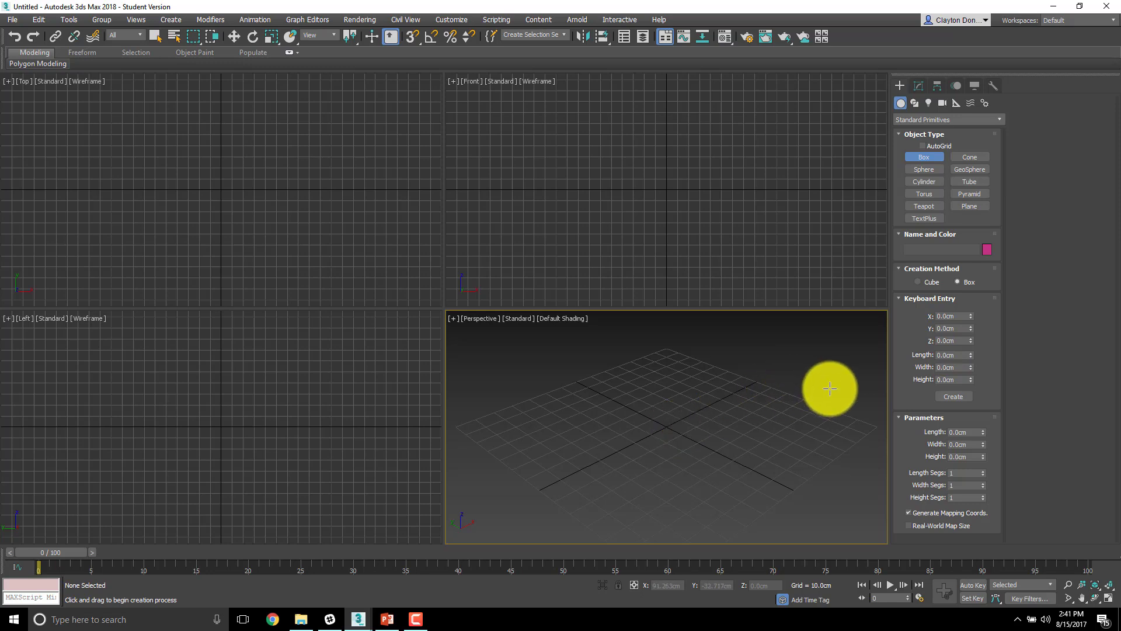
pyautogui.click(962, 357)
pyautogui.write('50')
pyautogui.press('Return')
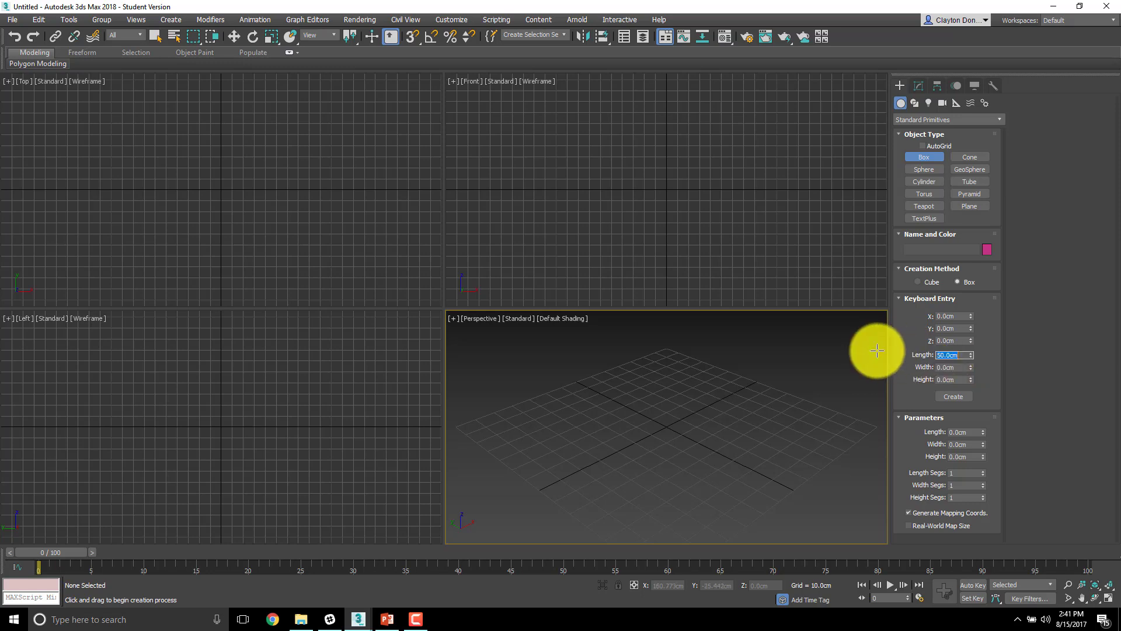
pyautogui.press('Tab')
pyautogui.write('100')
pyautogui.press('Return')
pyautogui.press('Tab')
pyautogui.write('50')
pyautogui.press('Return')
pyautogui.click(968, 397)
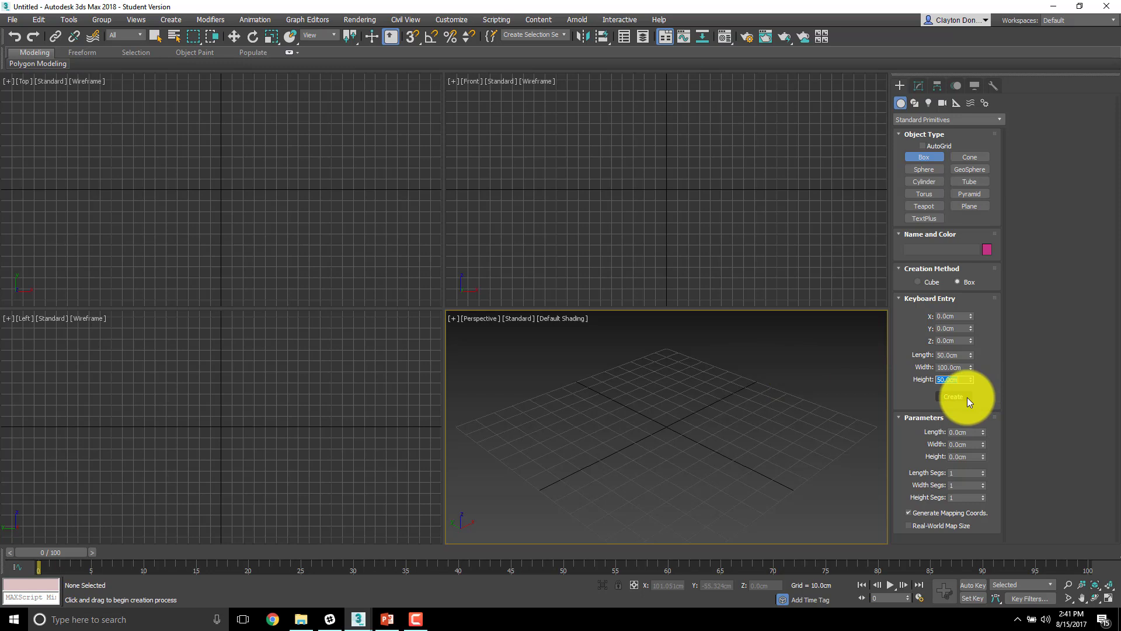
# Step: Pan and zoom the Perspective, Front, Top and Left views to frame the box
pyautogui.moveTo(801, 413); pyautogui.dragTo(805, 440, button='middle')
pyautogui.moveTo(721, 175); pyautogui.dragTo(695, 168, button='middle')
pyautogui.scroll(3, 695, 187)
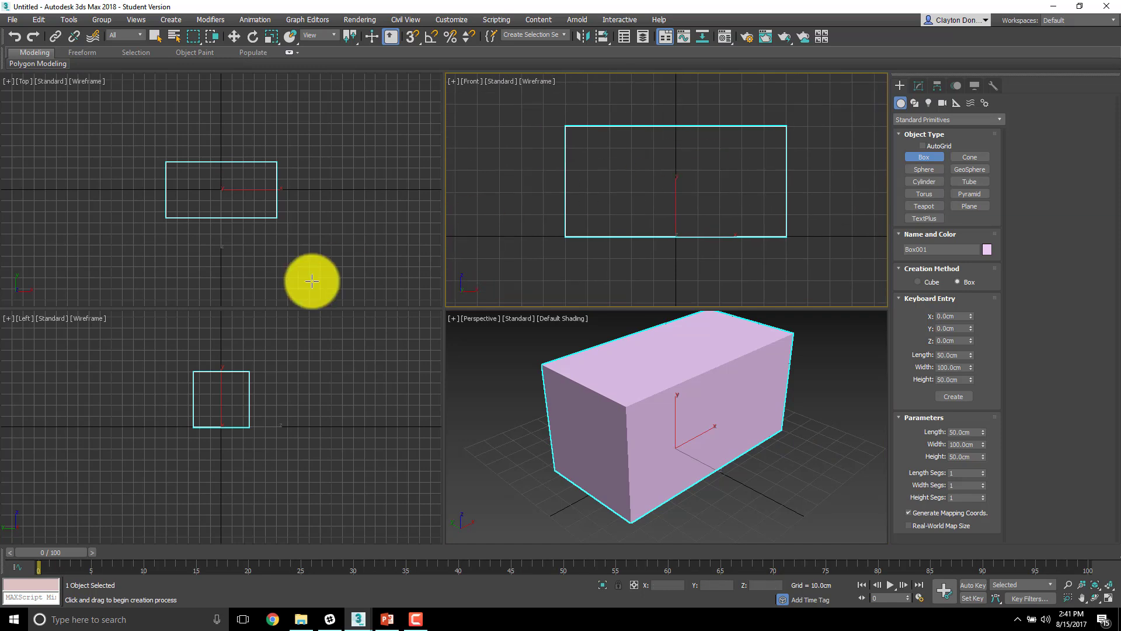
pyautogui.moveTo(261, 200); pyautogui.dragTo(268, 193, button='middle')
pyautogui.scroll(2, 271, 195)
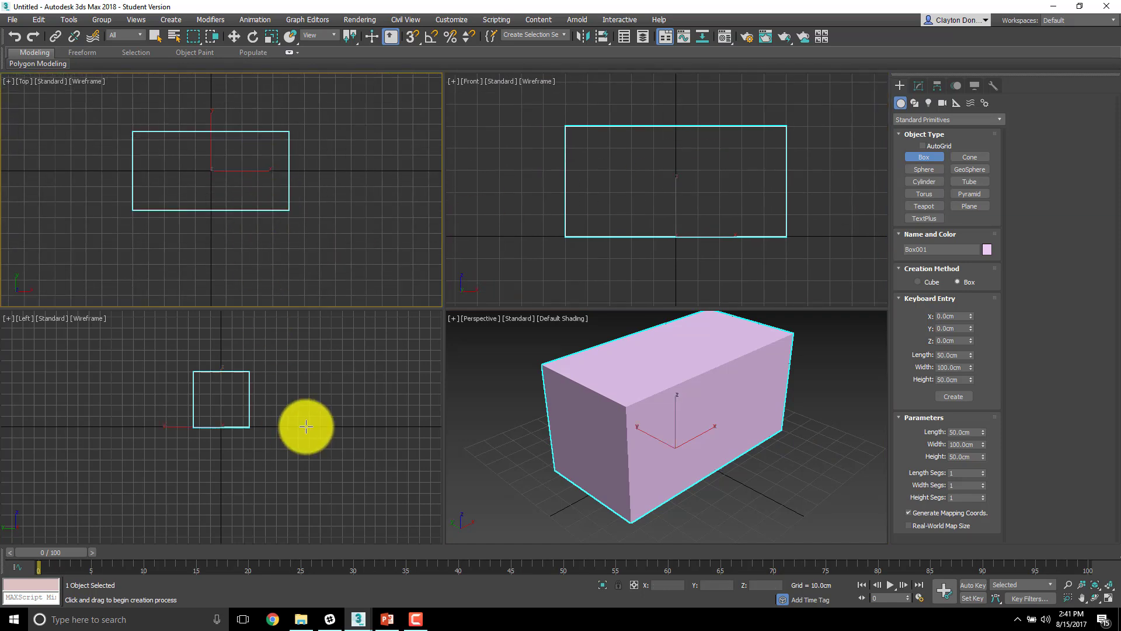
pyautogui.moveTo(306, 426); pyautogui.dragTo(301, 458, button='middle')
pyautogui.scroll(2, 305, 449)
pyautogui.scroll(-1, 262, 438)
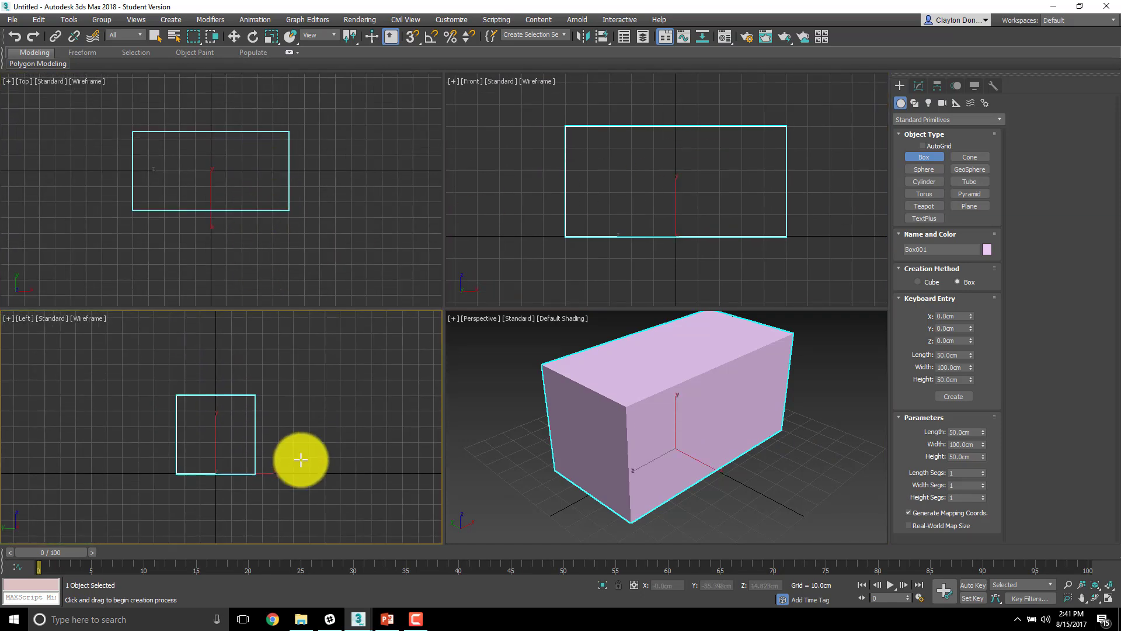
# Step: Maximize the Perspective view with Alt+W and pan so the box's top shows
pyautogui.middleClick(806, 458)
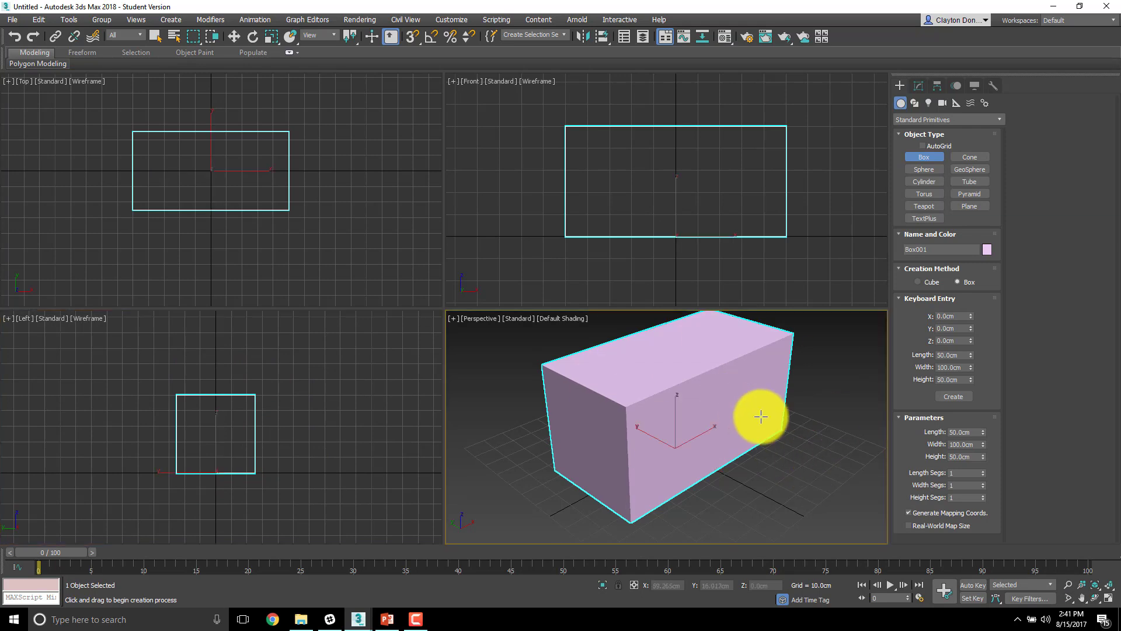
pyautogui.hotkey('alt', 'w')
pyautogui.moveTo(619, 352); pyautogui.dragTo(593, 373, button='middle')
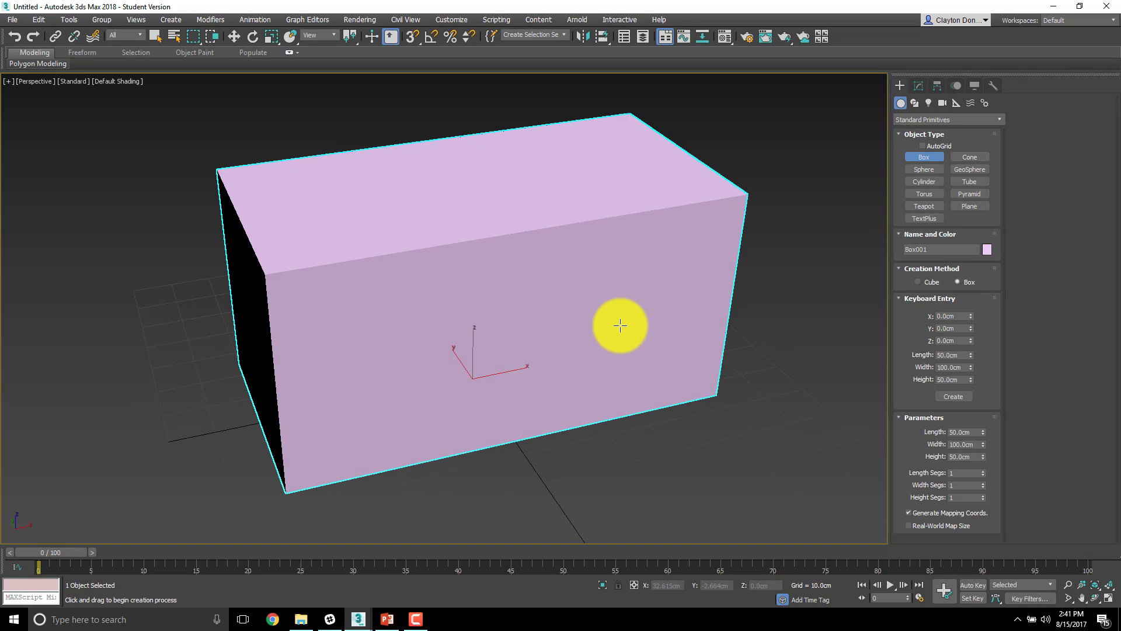
pyautogui.moveTo(618, 321)
pyautogui.mouseDown(button='middle')
pyautogui.moveTo(632, 342)
pyautogui.moveTo(613, 336)
pyautogui.mouseUp(button='middle')
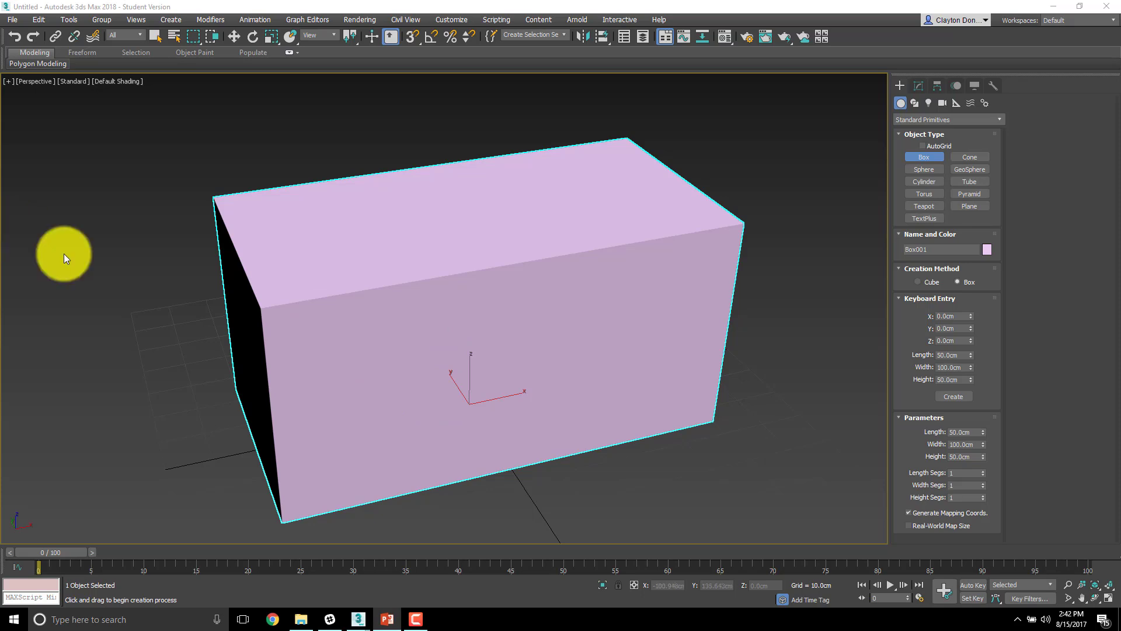
# Step: Replace the name Box001 with M_Chest in the Name field
pyautogui.click(527, 295)
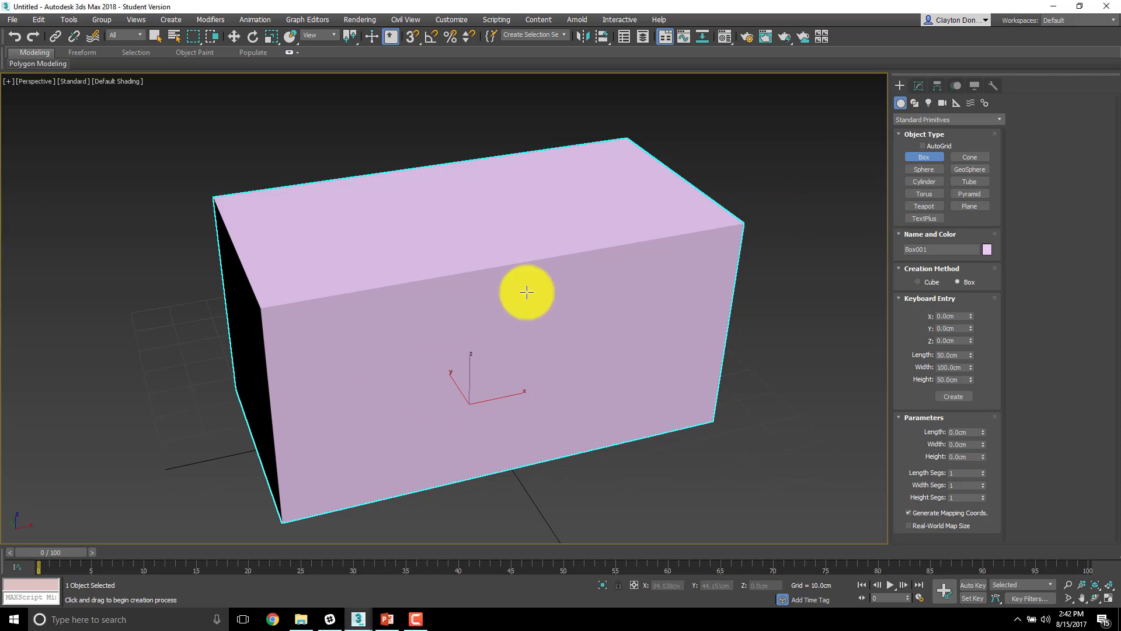
pyautogui.click(934, 250)
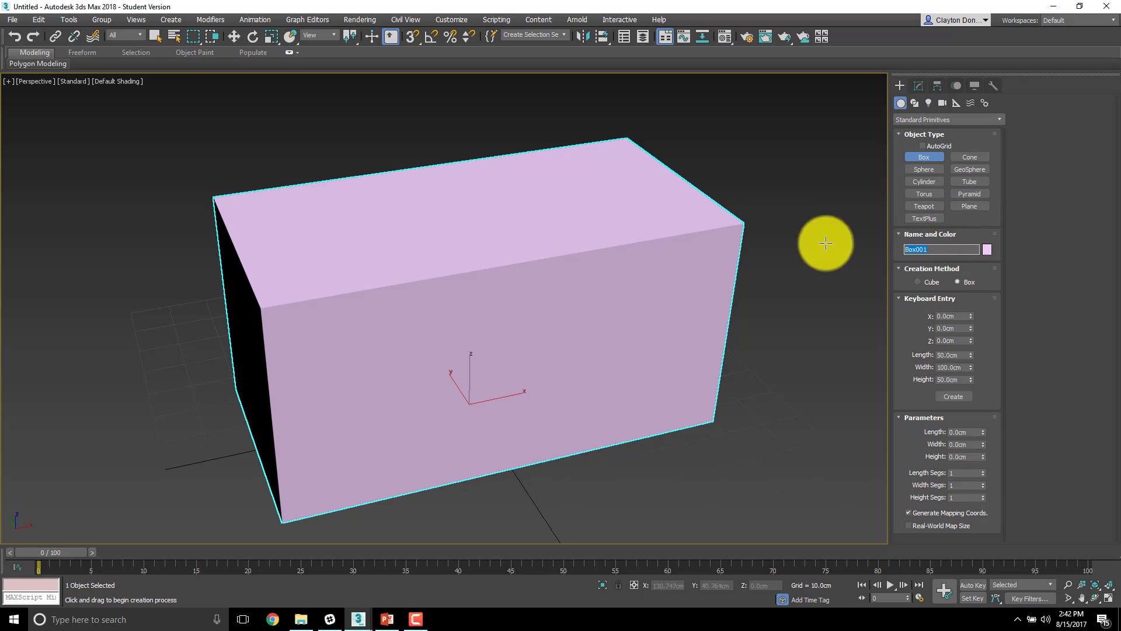
pyautogui.write('M_Chest')
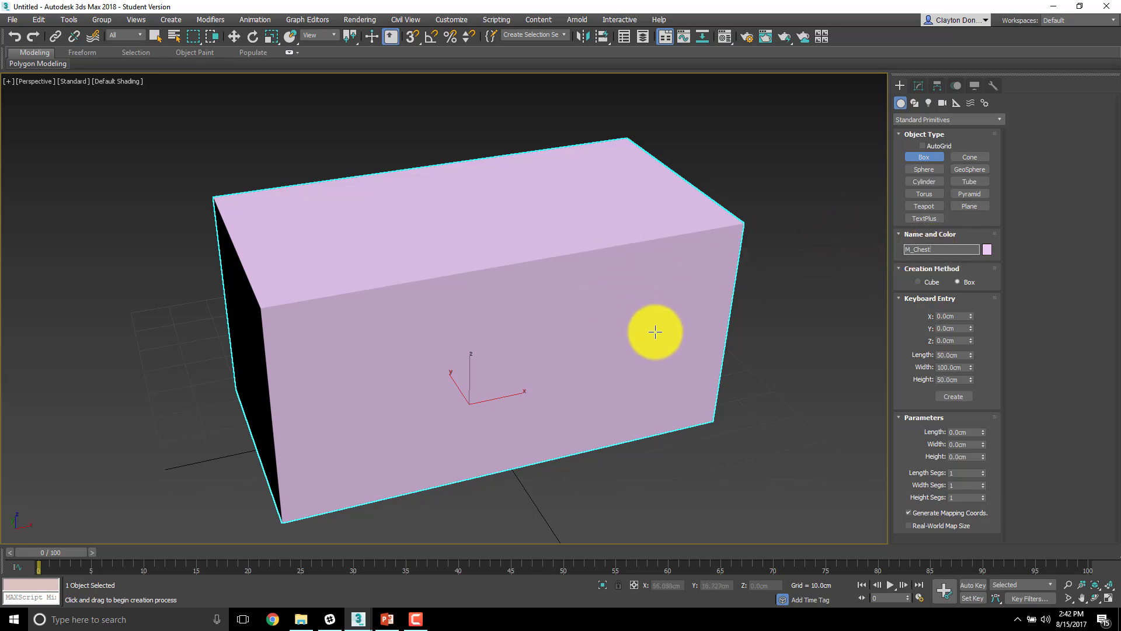
pyautogui.moveTo(653, 330); pyautogui.dragTo(640, 328, button='middle')
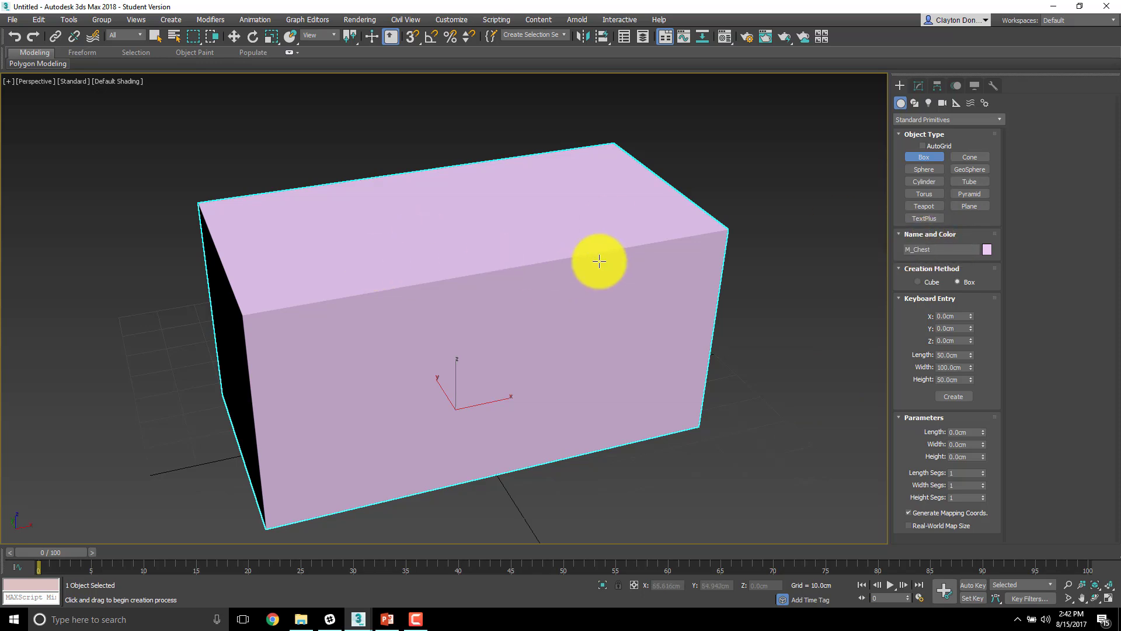
# Step: Give M_Chest a dark brown object colour, stored as a custom swatch
pyautogui.click(987, 250)
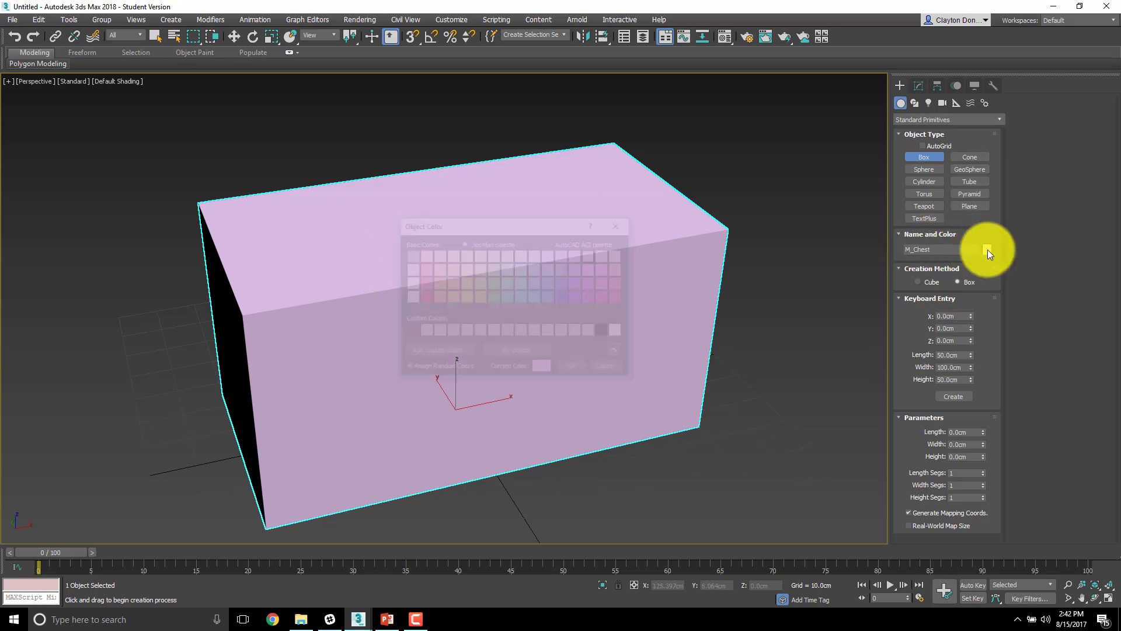
pyautogui.click(410, 332)
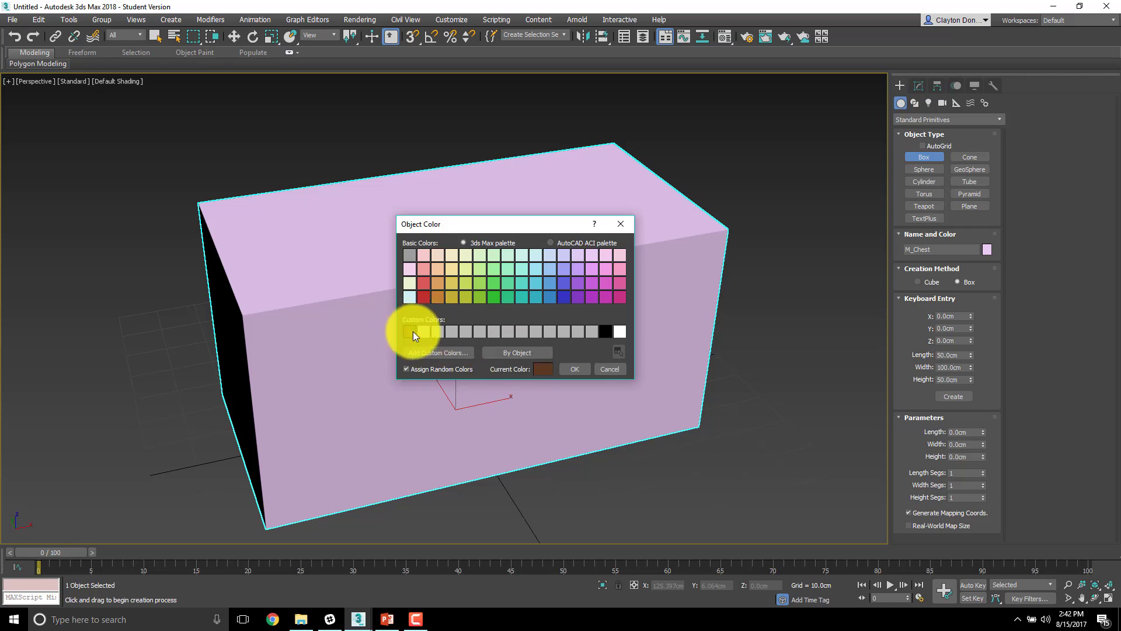
pyautogui.click(442, 354)
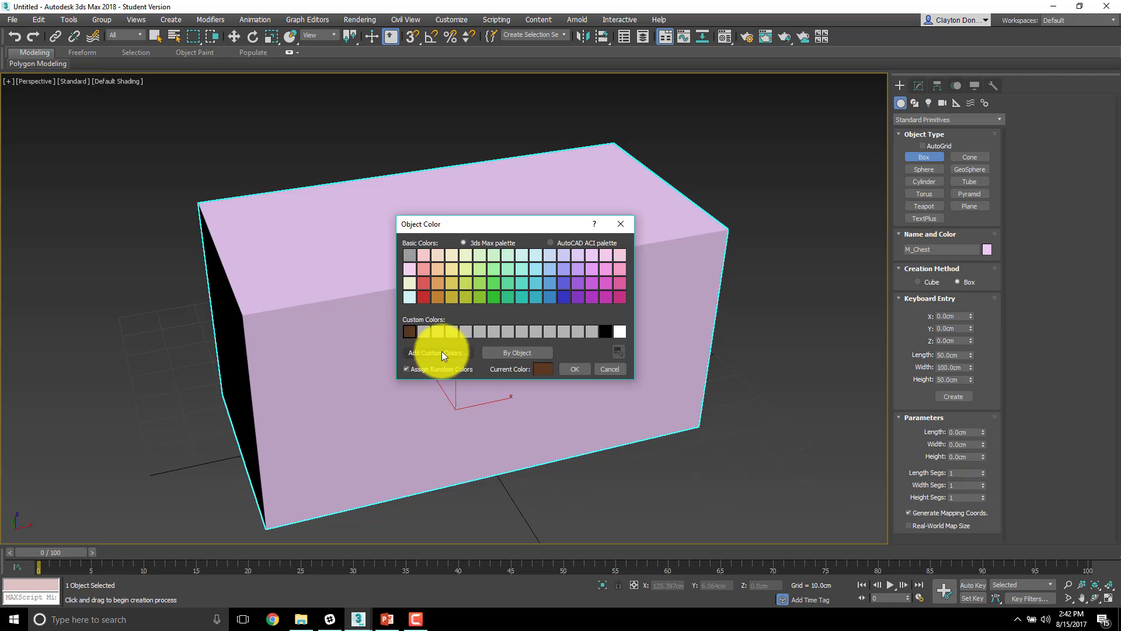
pyautogui.click(408, 350)
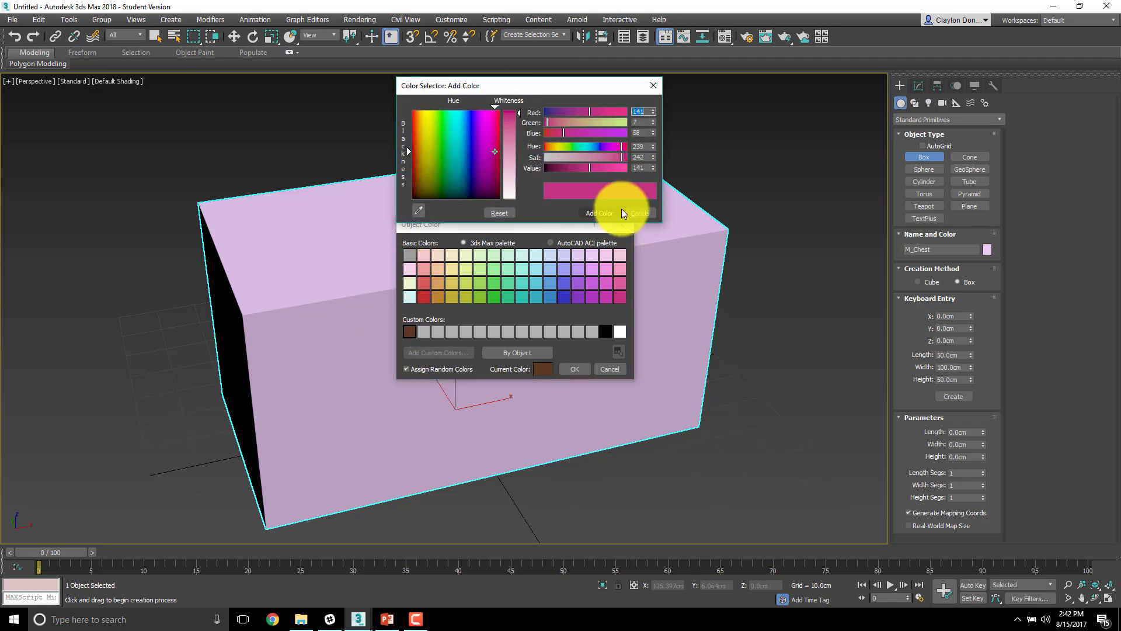
pyautogui.click(641, 213)
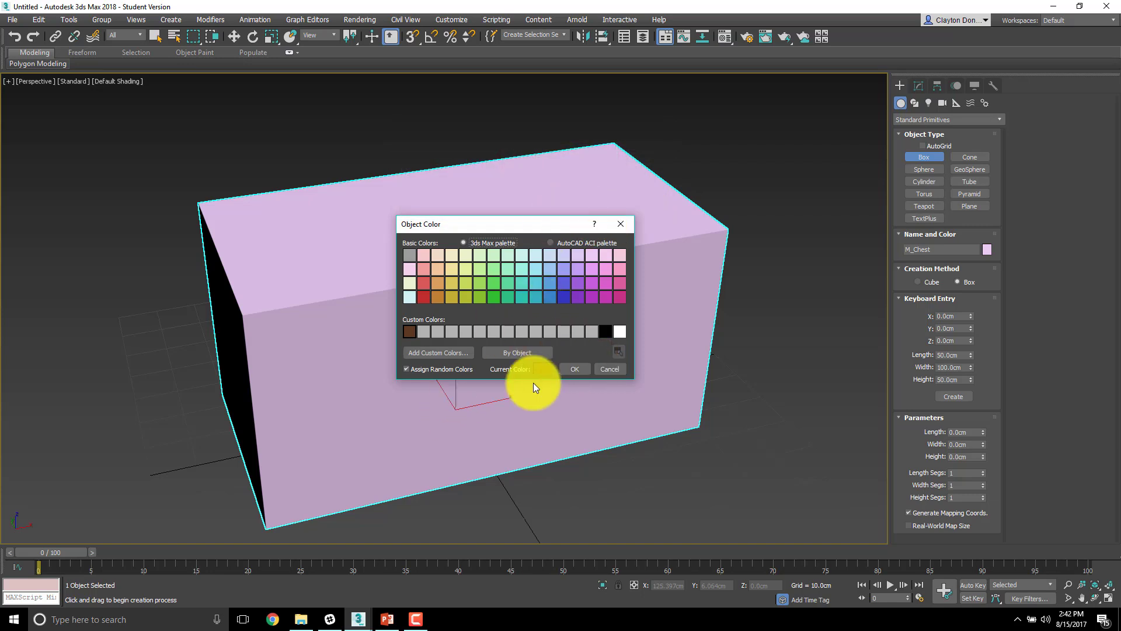
pyautogui.click(574, 369)
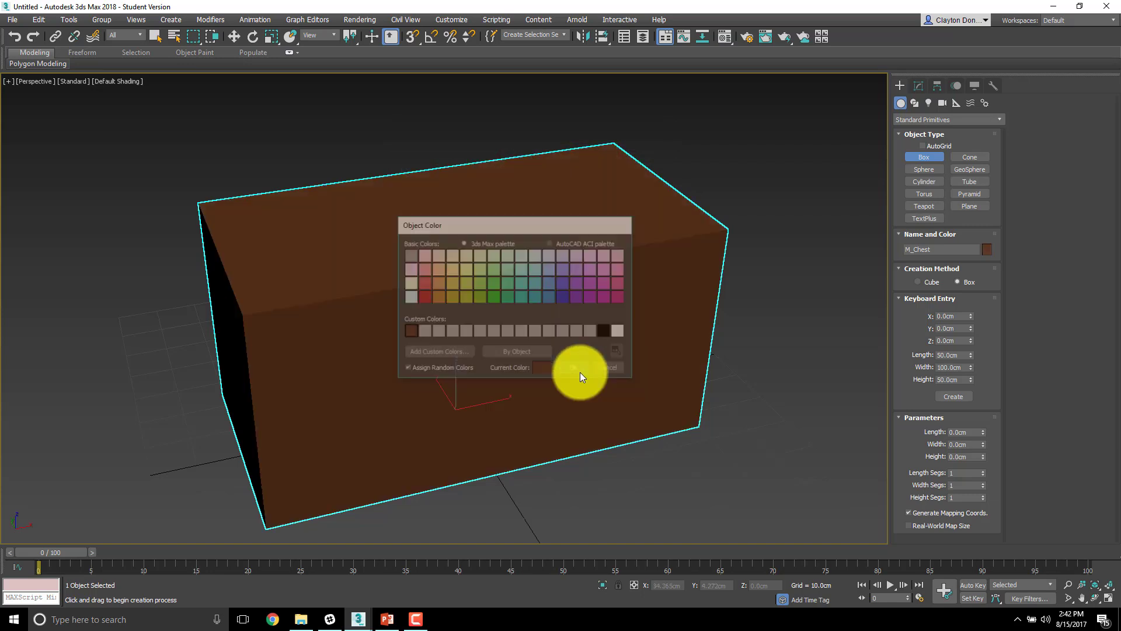
pyautogui.keyDown('alt'); pyautogui.moveTo(635, 275); pyautogui.dragTo(510, 328, button='middle'); pyautogui.keyUp('alt')
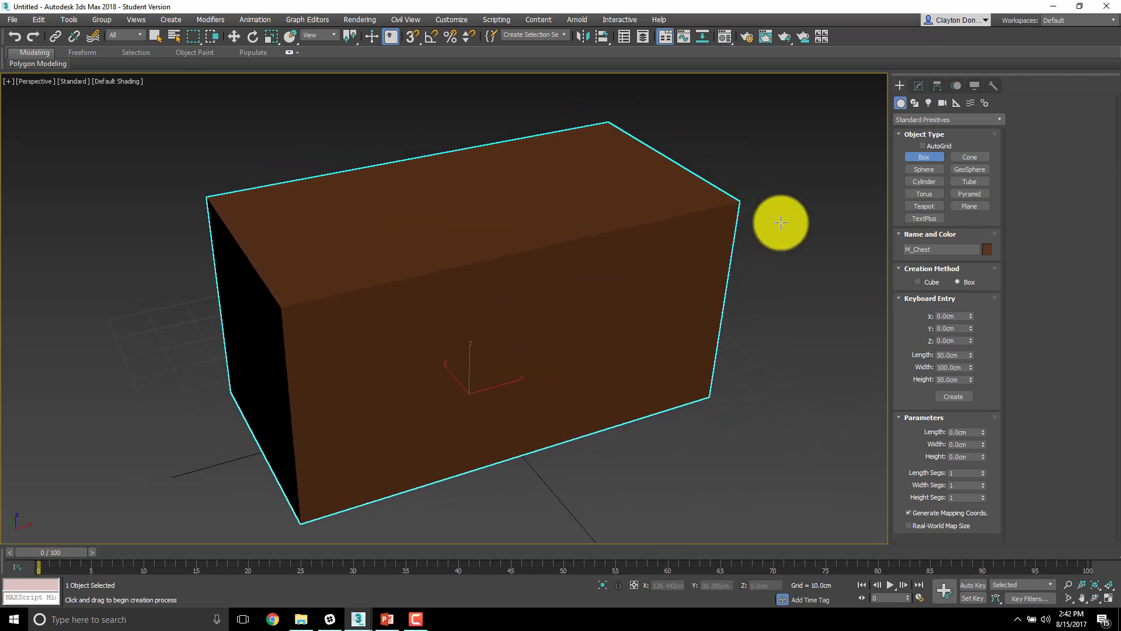
pyautogui.keyDown('alt'); pyautogui.moveTo(447, 302); pyautogui.dragTo(387, 317, button='middle'); pyautogui.keyUp('alt')
pyautogui.scroll(-3, 469, 270)
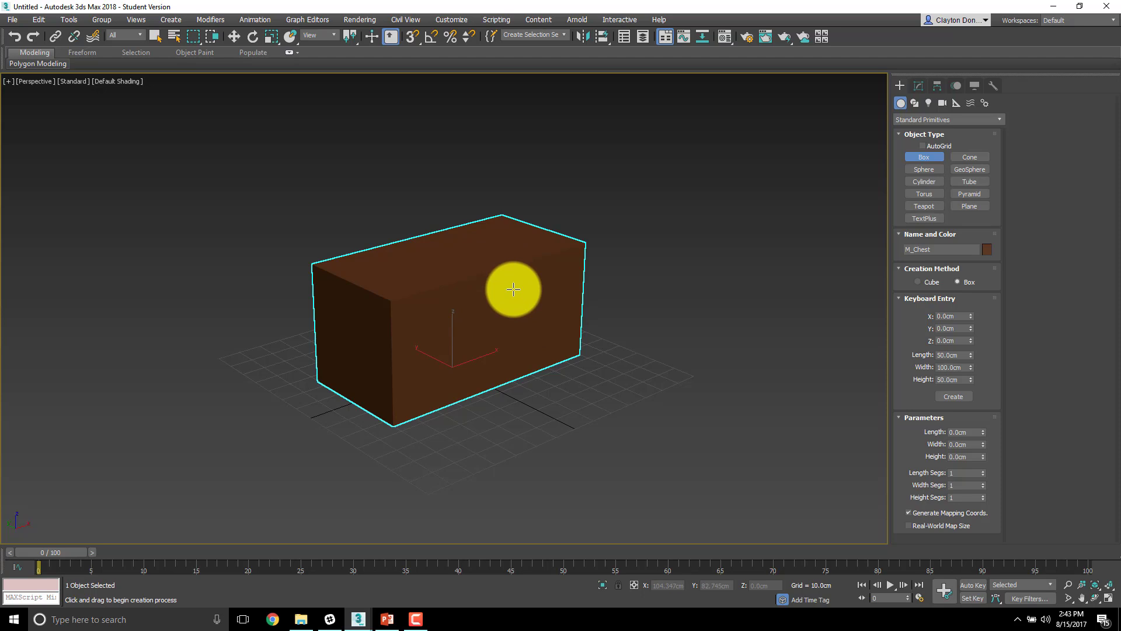
pyautogui.keyDown('alt'); pyautogui.moveTo(513, 288); pyautogui.dragTo(535, 282, button='middle'); pyautogui.keyUp('alt')
pyautogui.scroll(2, 541, 270)
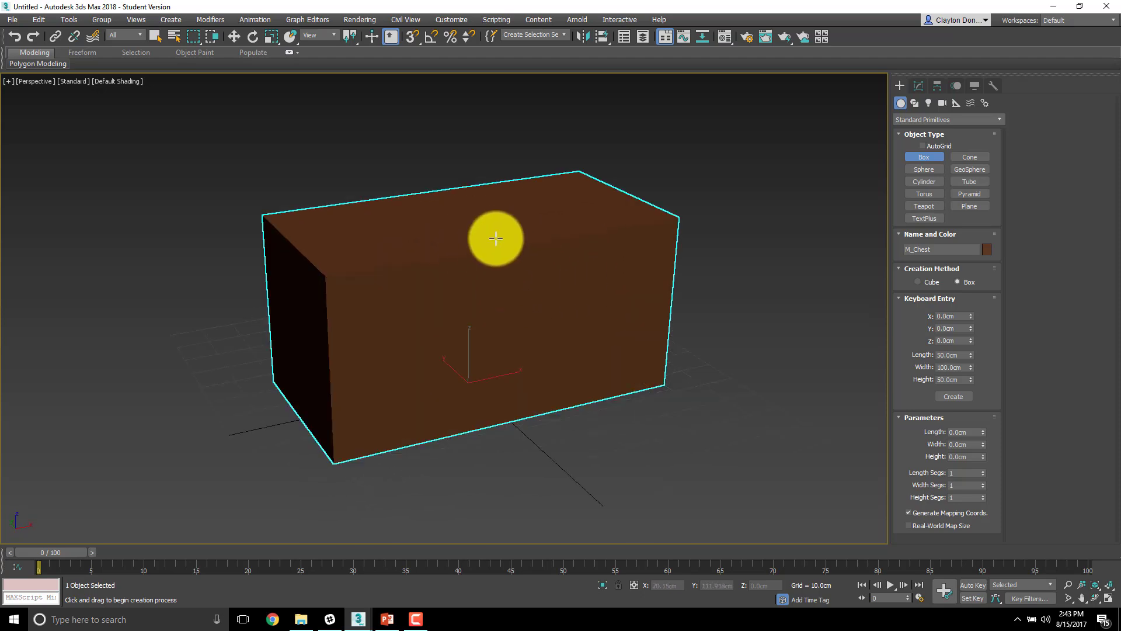
# Step: Convert M_Chest to an Editable Poly through the right-click quad menu
pyautogui.rightClick(458, 247)
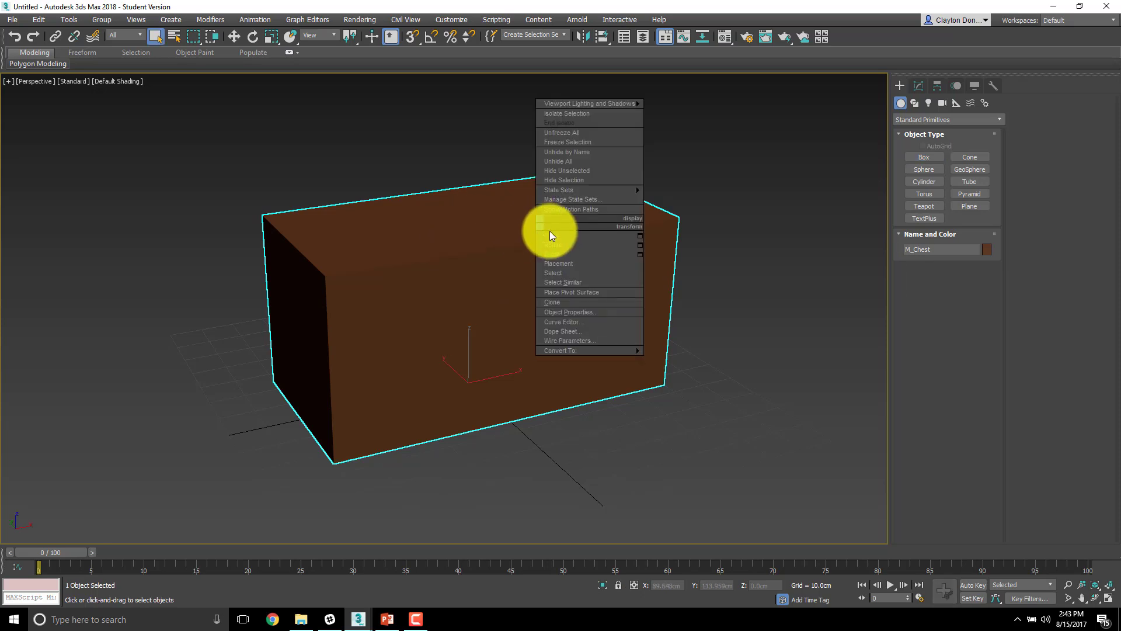
pyautogui.moveTo(587, 351)
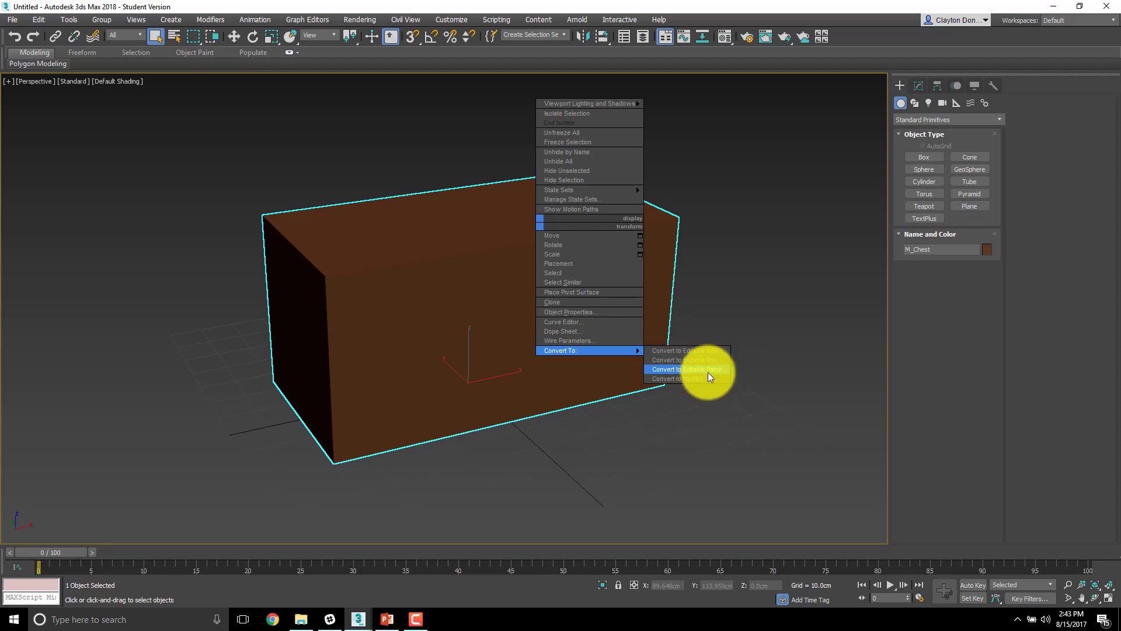
pyautogui.click(677, 362)
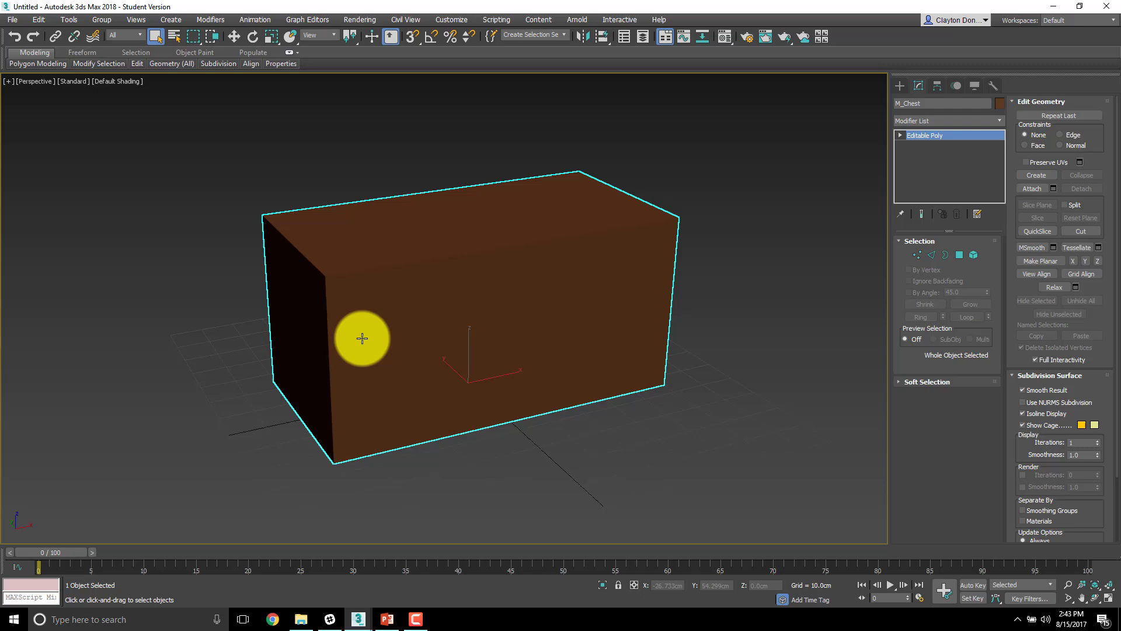
pyautogui.keyDown('alt'); pyautogui.moveTo(363, 336); pyautogui.dragTo(514, 292, button='middle'); pyautogui.keyUp('alt')
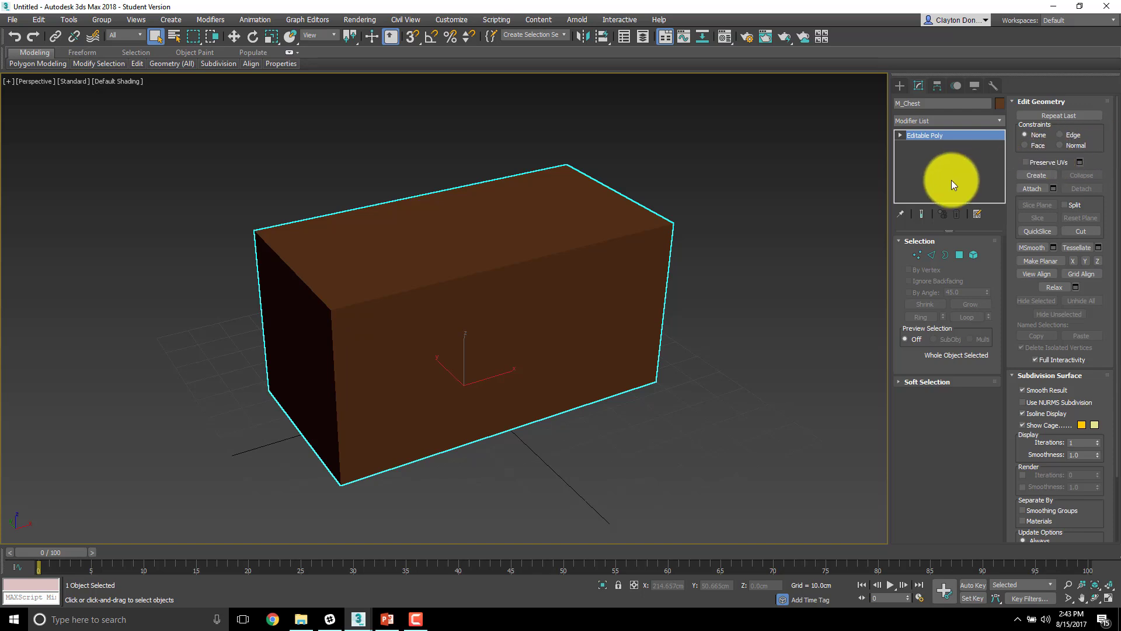
pyautogui.moveTo(890, 232); pyautogui.dragTo(1107, 233)
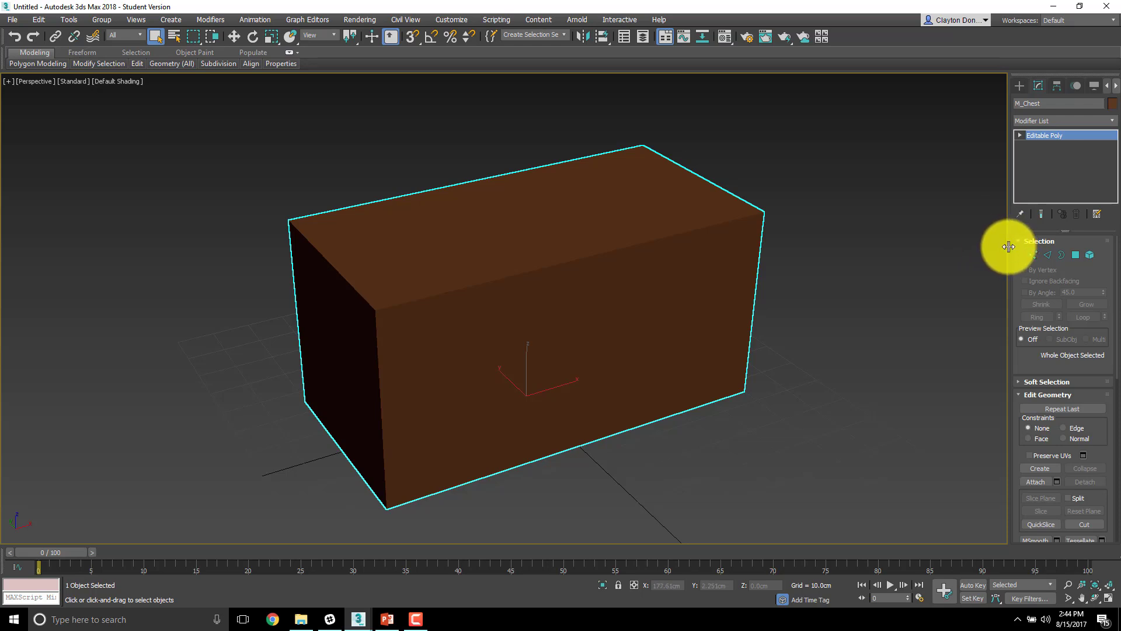
pyautogui.moveTo(1008, 247); pyautogui.dragTo(898, 250)
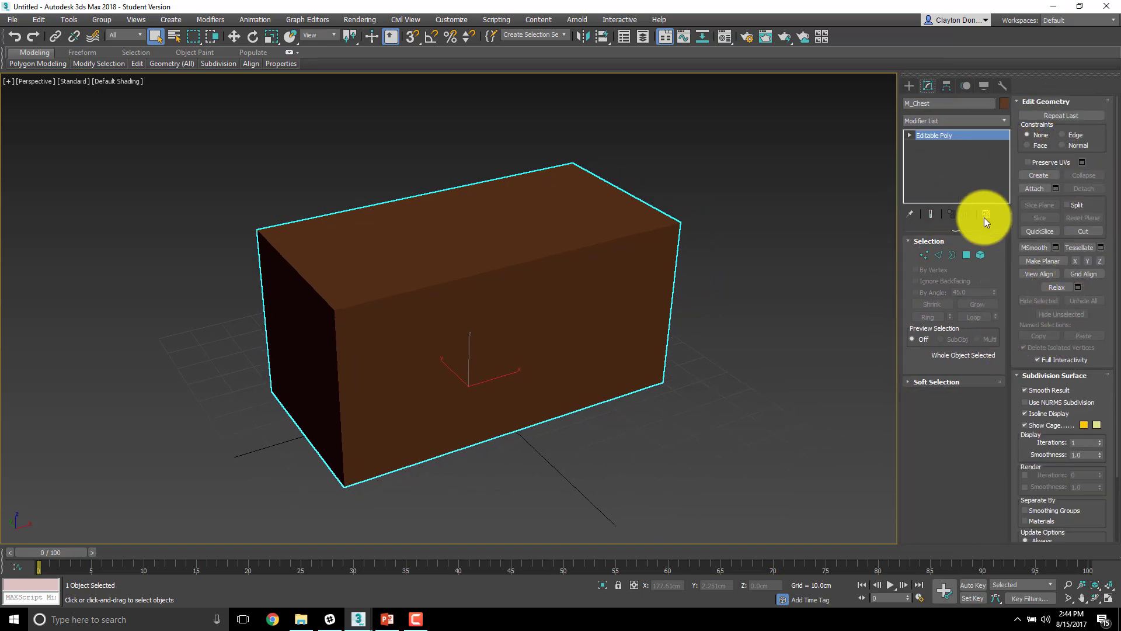
pyautogui.moveTo(899, 230); pyautogui.dragTo(1101, 201)
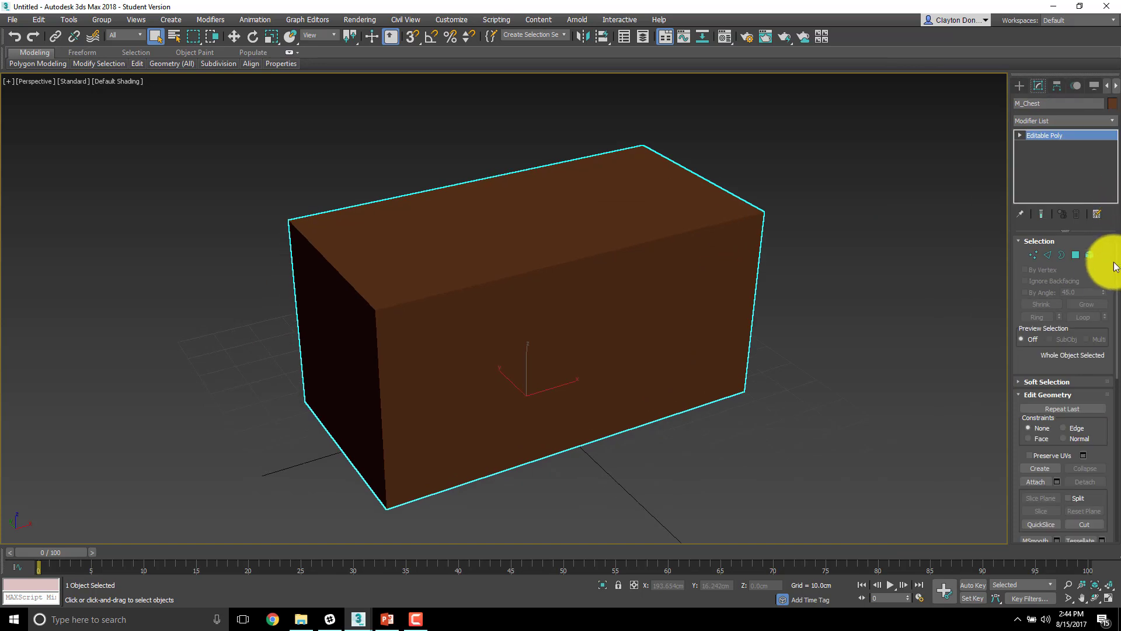
pyautogui.moveTo(1117, 281); pyautogui.dragTo(1104, 188)
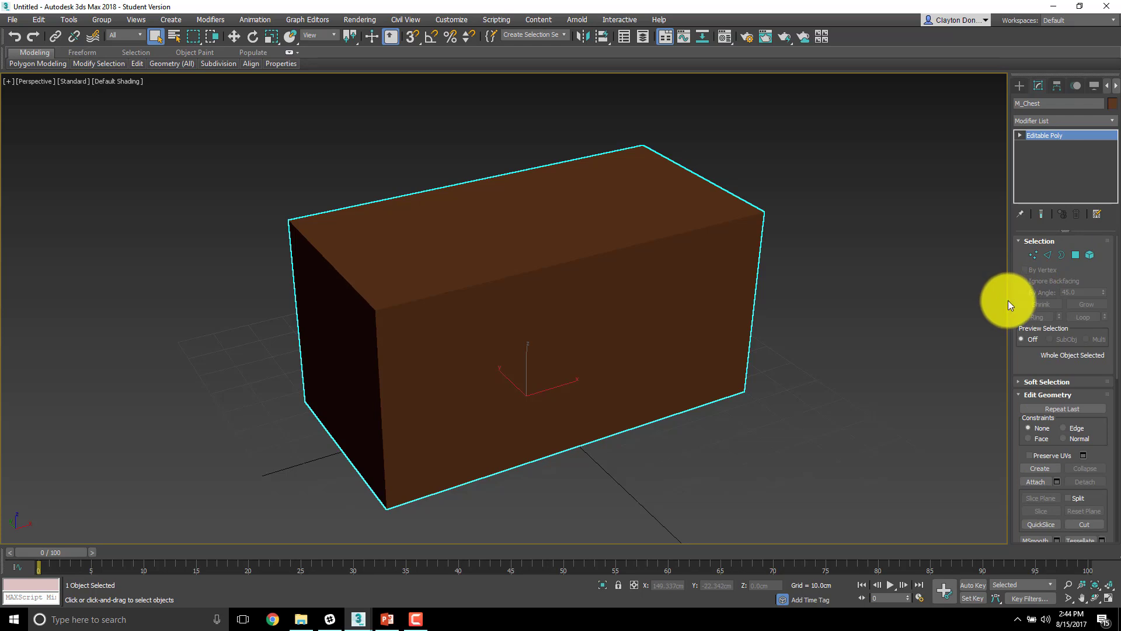
pyautogui.moveTo(1007, 302); pyautogui.dragTo(899, 319)
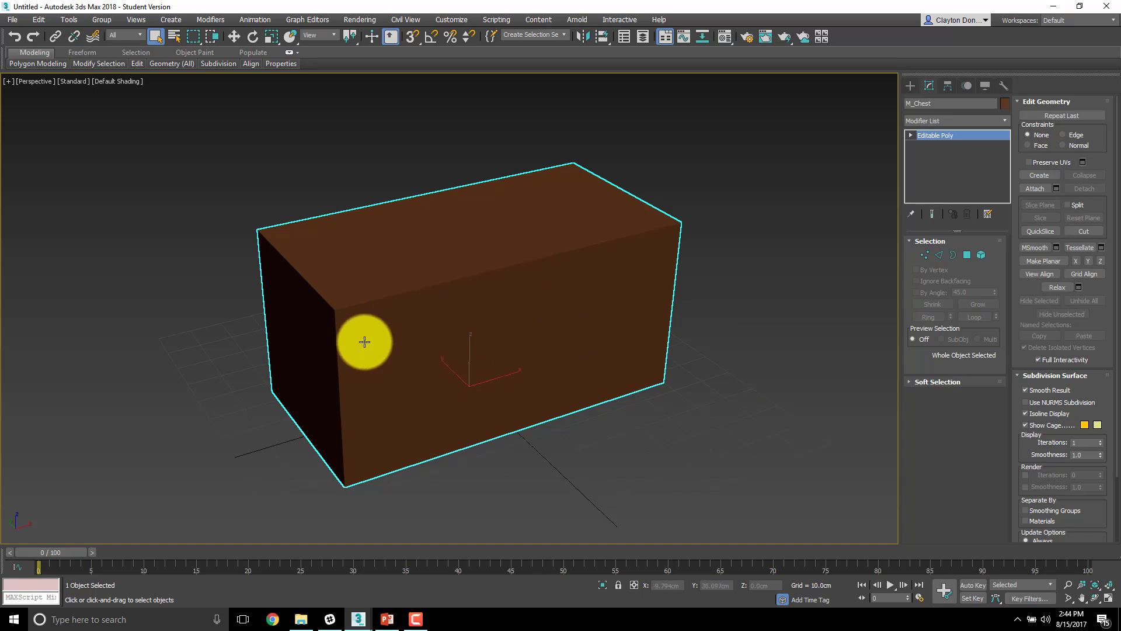
# Step: Turn on Edged Faces so white polygon edges show over the brown shading
pyautogui.press('F3')
pyautogui.press('F3')
pyautogui.press('F3')
pyautogui.press('F3')
pyautogui.press('F3')
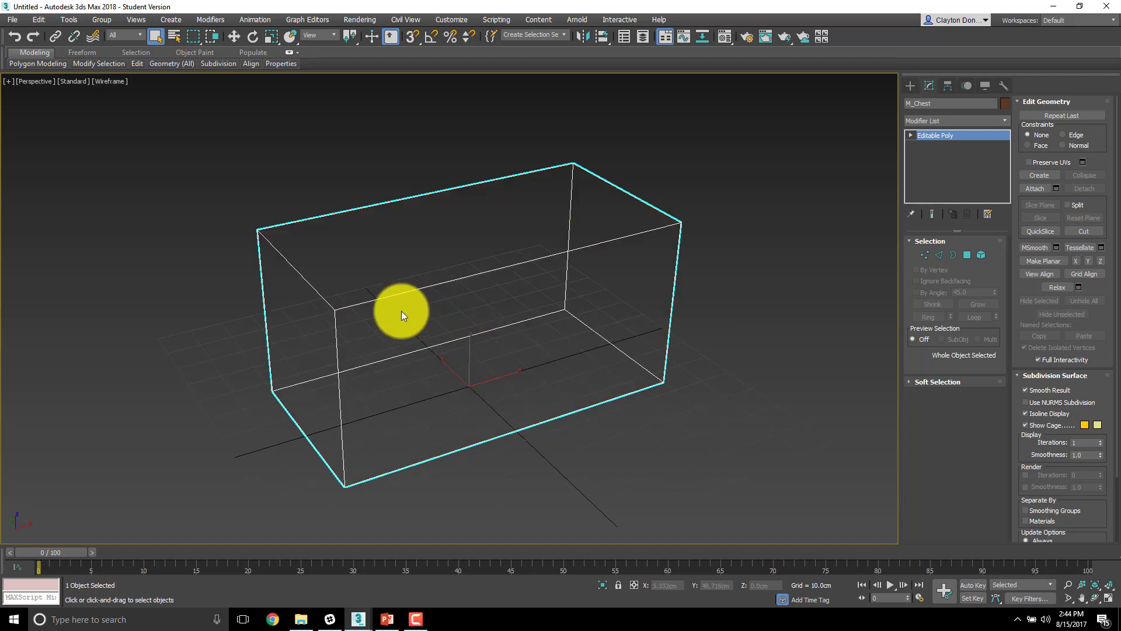
pyautogui.press('F3')
pyautogui.press('F3')
pyautogui.press('F3')
pyautogui.press('F3')
pyautogui.press('F3')
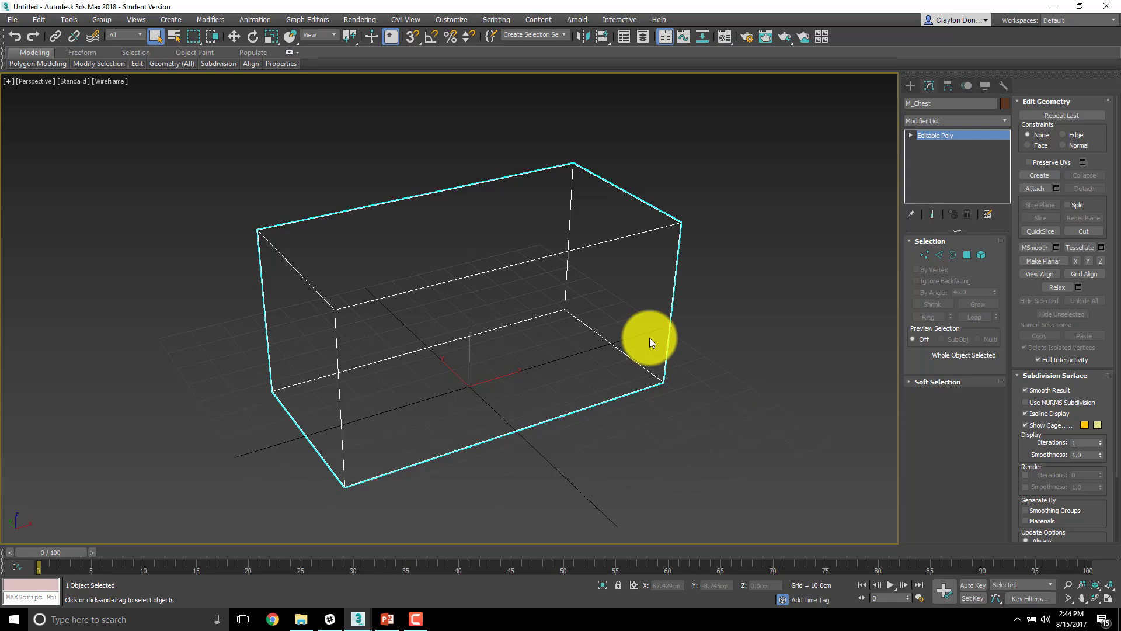
pyautogui.press('F4')
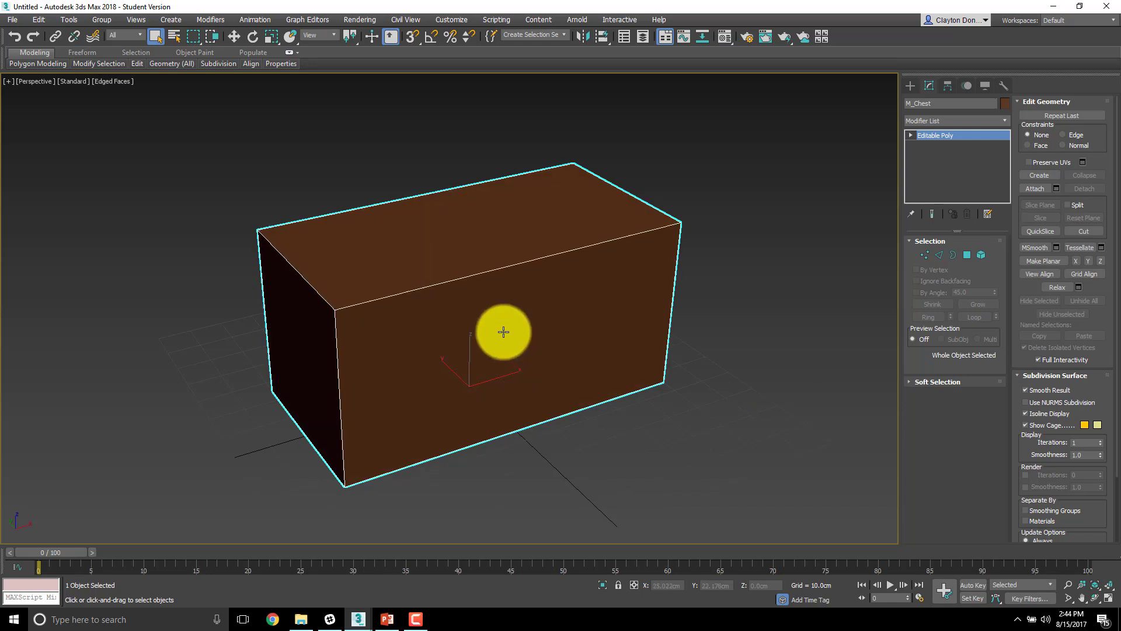
pyautogui.press('F4')
pyautogui.press('F4')
pyautogui.press('F4')
pyautogui.press('F4')
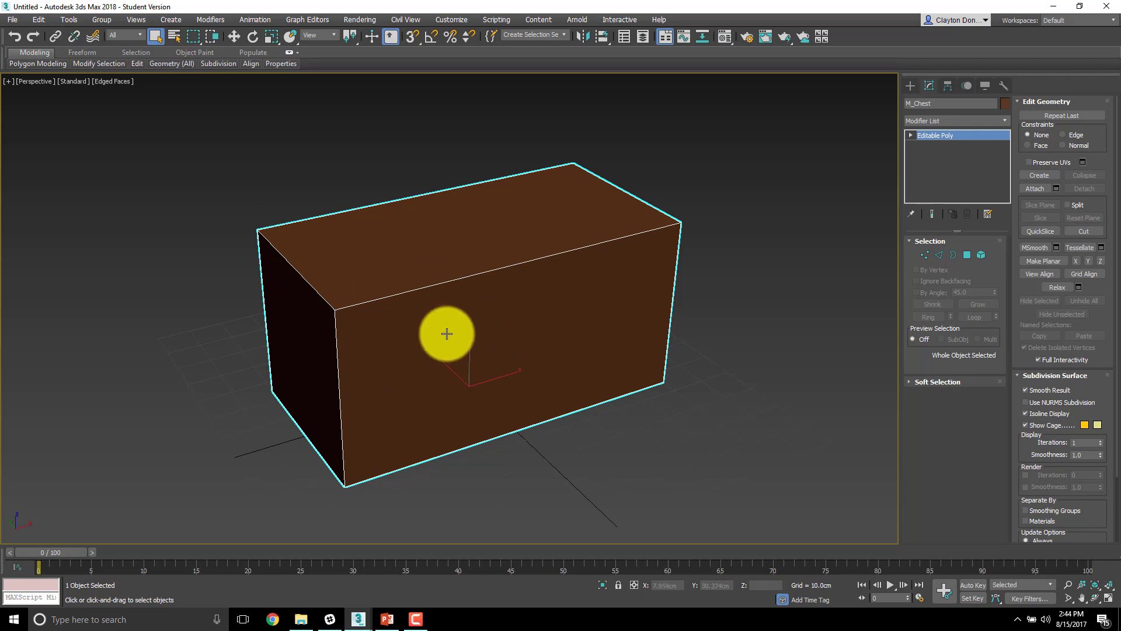
pyautogui.moveTo(443, 356)
pyautogui.keyDown('alt'); pyautogui.mouseDown(button='middle')
pyautogui.moveTo(444, 343)
pyautogui.moveTo(405, 333)
pyautogui.mouseUp(button='middle'); pyautogui.keyUp('alt')
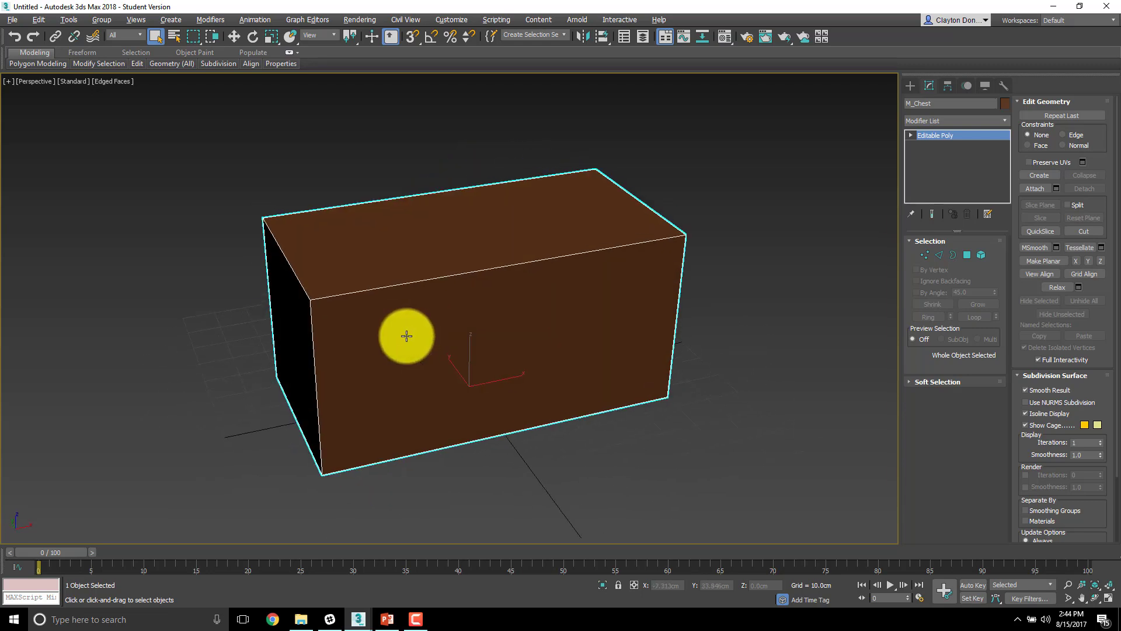
pyautogui.press('F4')
pyautogui.press('F4')
pyautogui.press('F4')
pyautogui.press('F4')
pyautogui.press('F4')
pyautogui.press('F4')
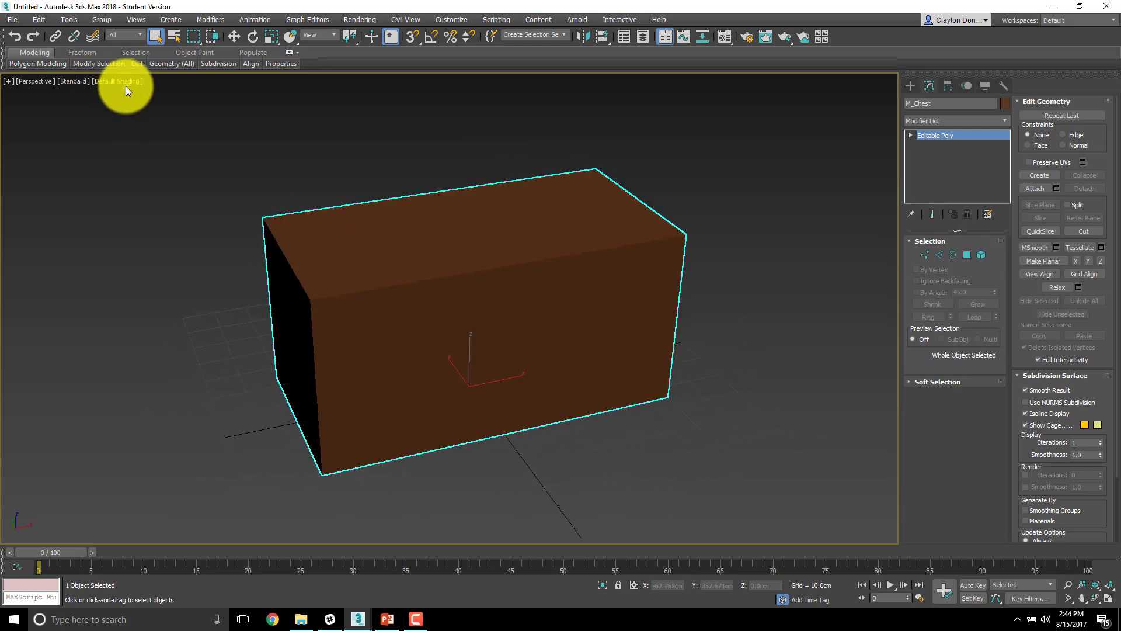
pyautogui.click(118, 83)
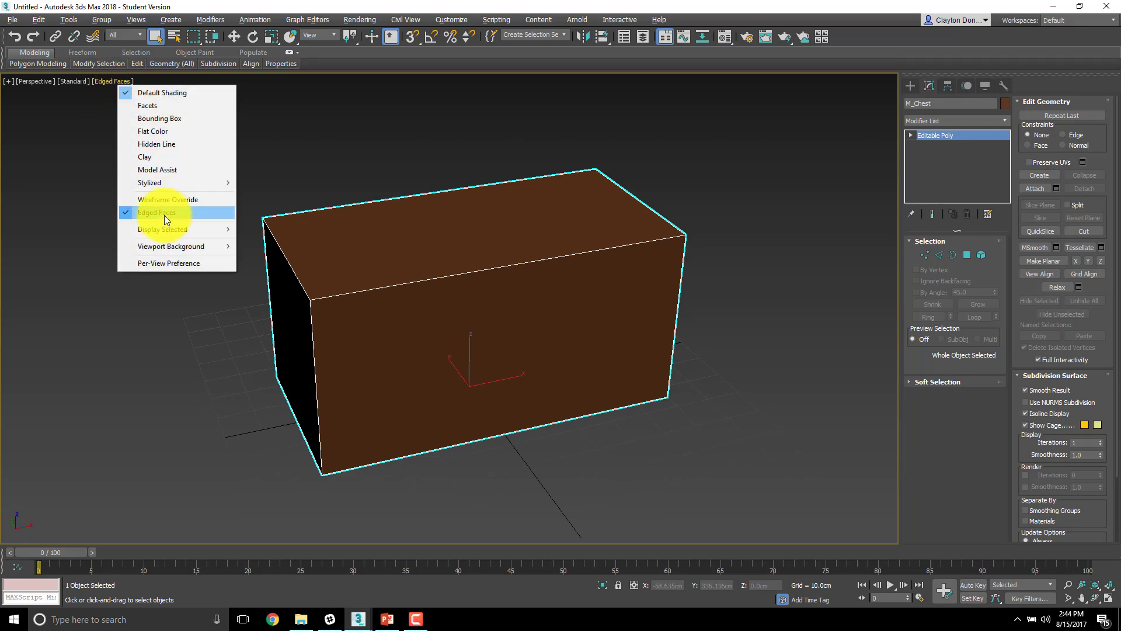
pyautogui.click(164, 213)
pyautogui.click(119, 82)
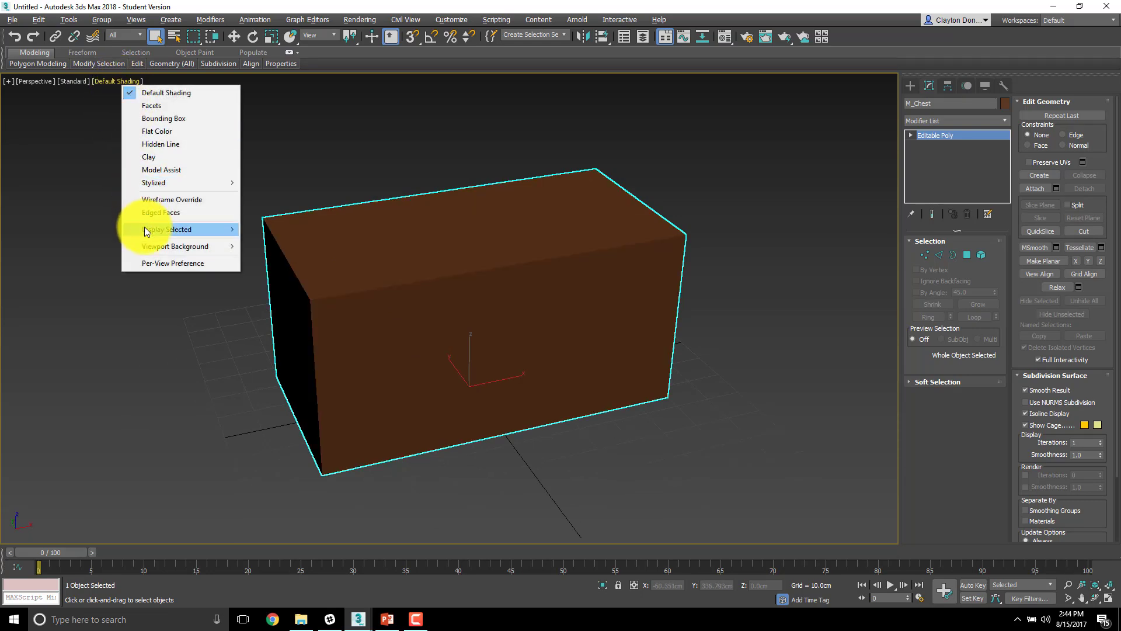
pyautogui.click(147, 212)
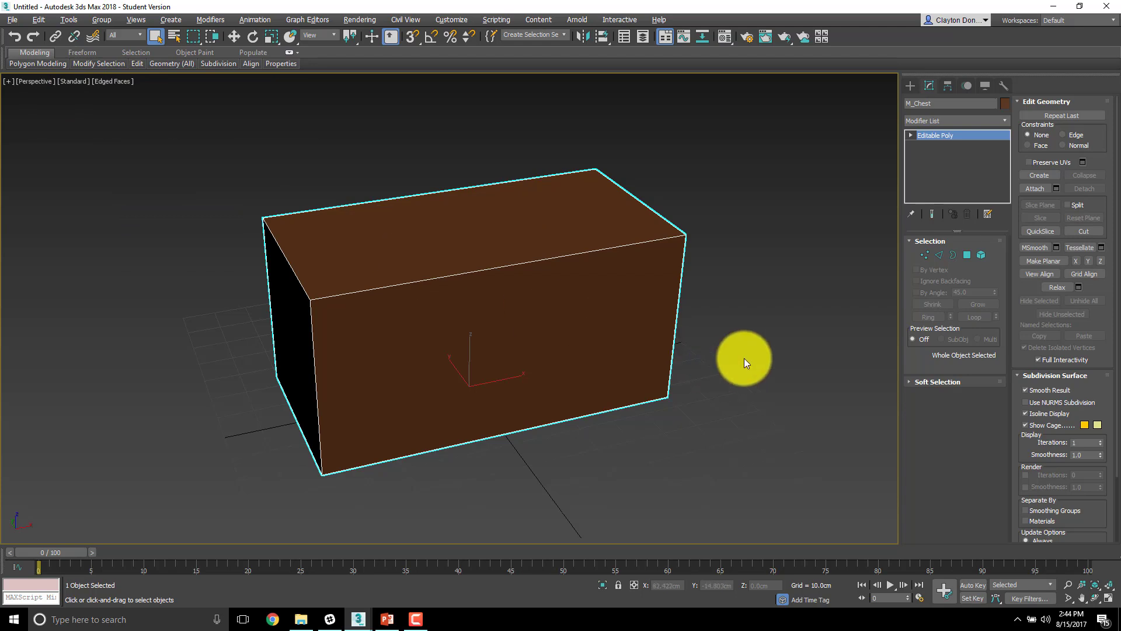
# Step: Cycle through Edge, Vertex and Element modes, selecting the whole box as an element
pyautogui.keyDown('alt'); pyautogui.moveTo(370, 354); pyautogui.dragTo(395, 330, button='middle'); pyautogui.keyUp('alt')
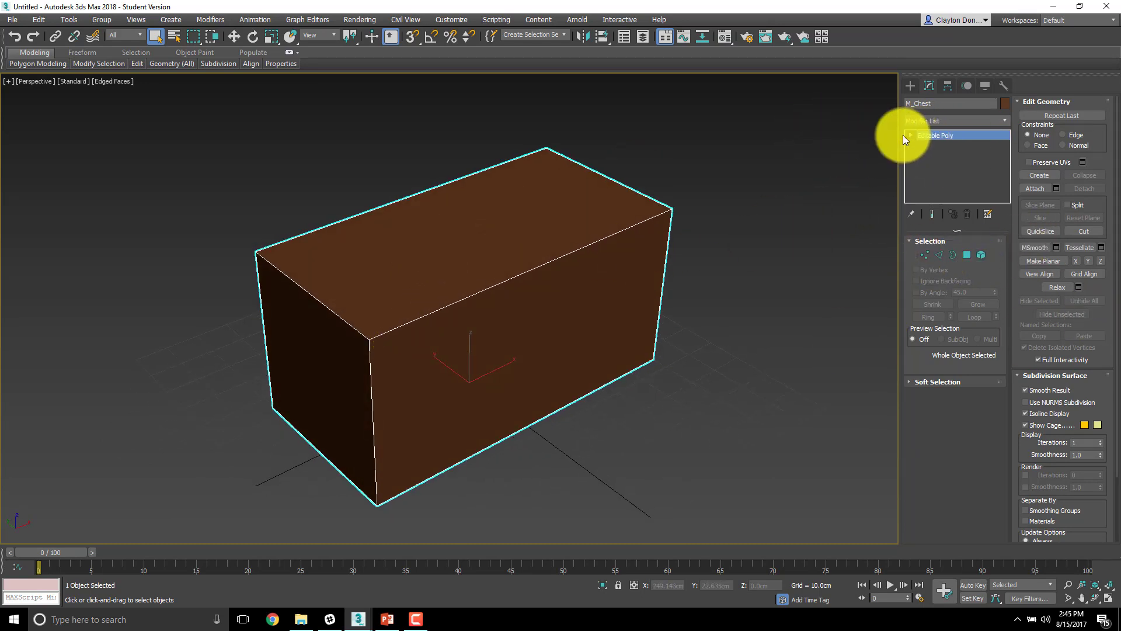
pyautogui.press('2')
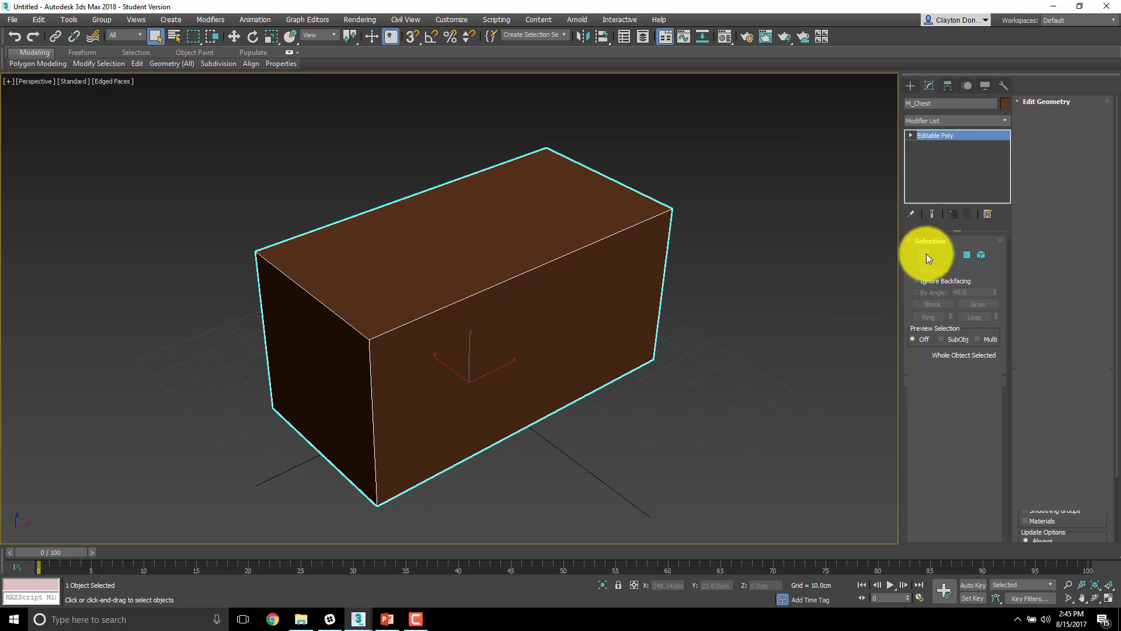
pyautogui.click(969, 254)
pyautogui.click(984, 254)
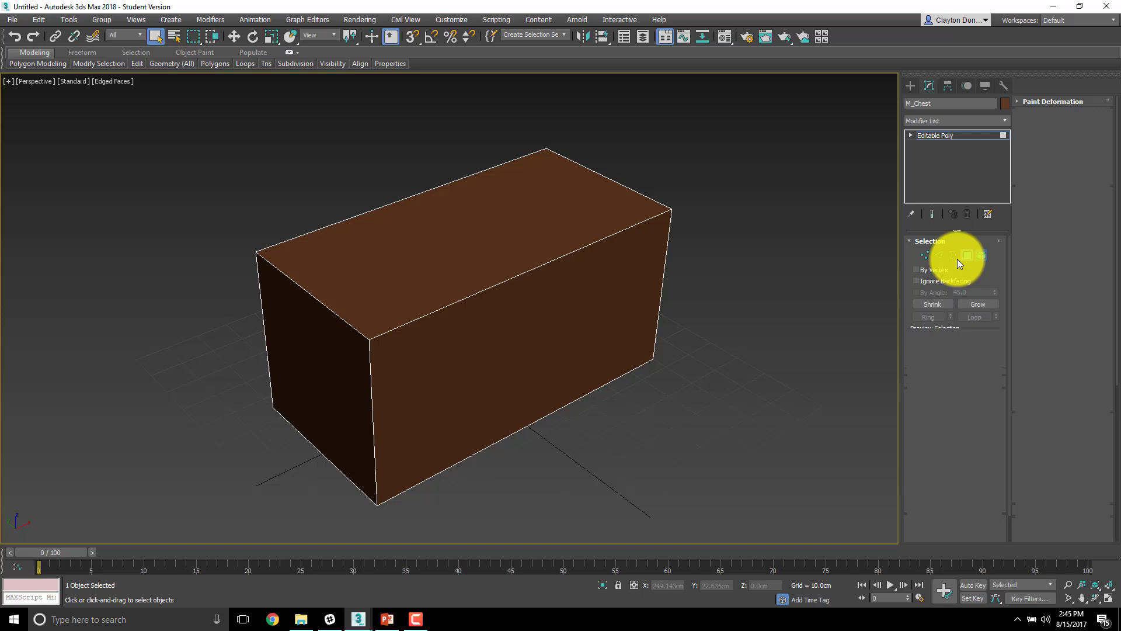
pyautogui.click(926, 256)
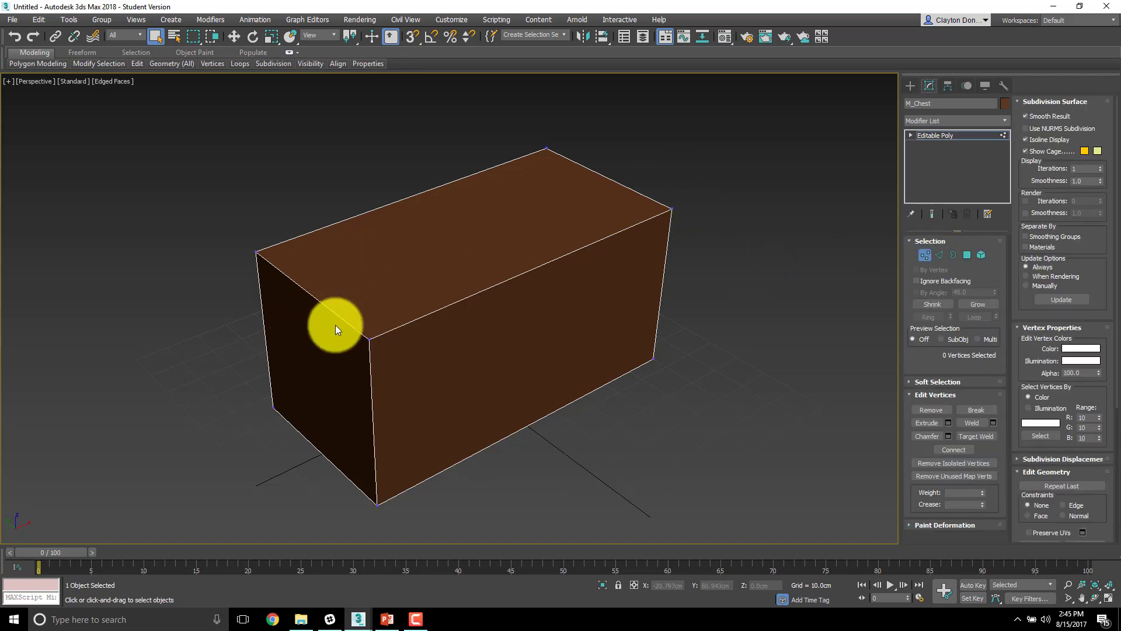
pyautogui.click(984, 255)
pyautogui.click(564, 241)
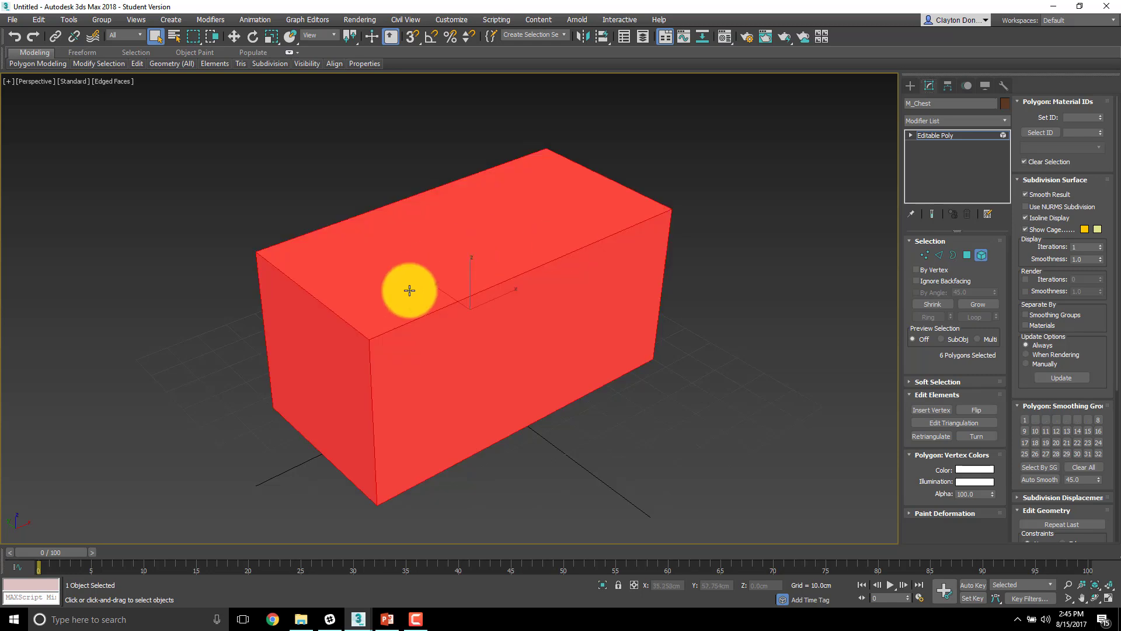
pyautogui.keyDown('alt'); pyautogui.moveTo(409, 290); pyautogui.dragTo(658, 243, button='middle'); pyautogui.keyUp('alt')
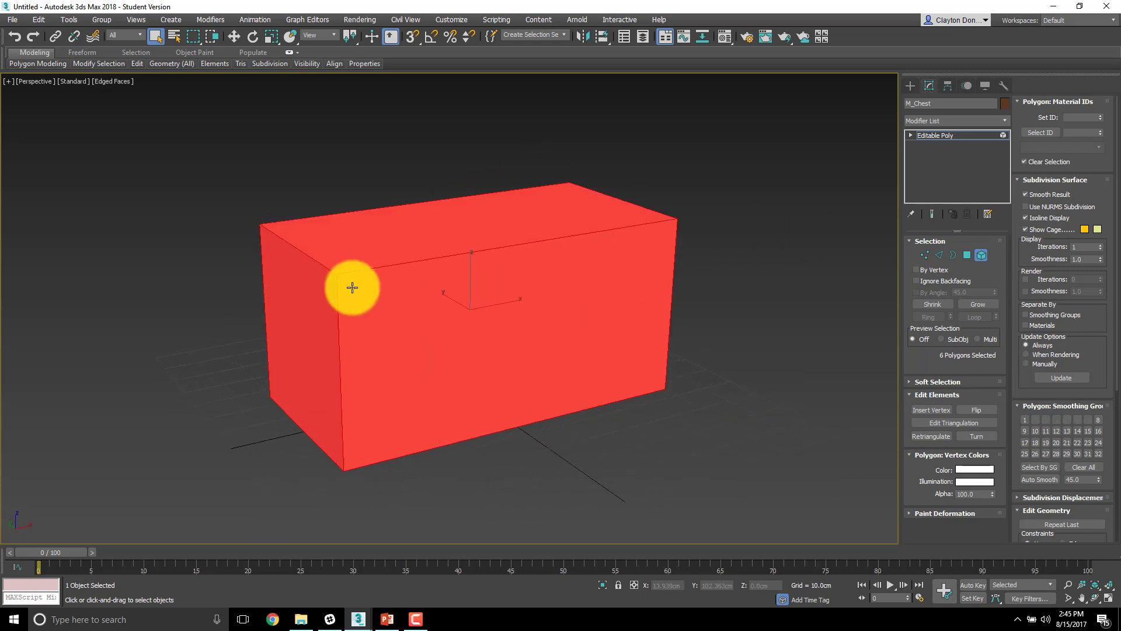
# Step: In Polygon mode, select the box's front, top and side faces in turn
pyautogui.click(966, 254)
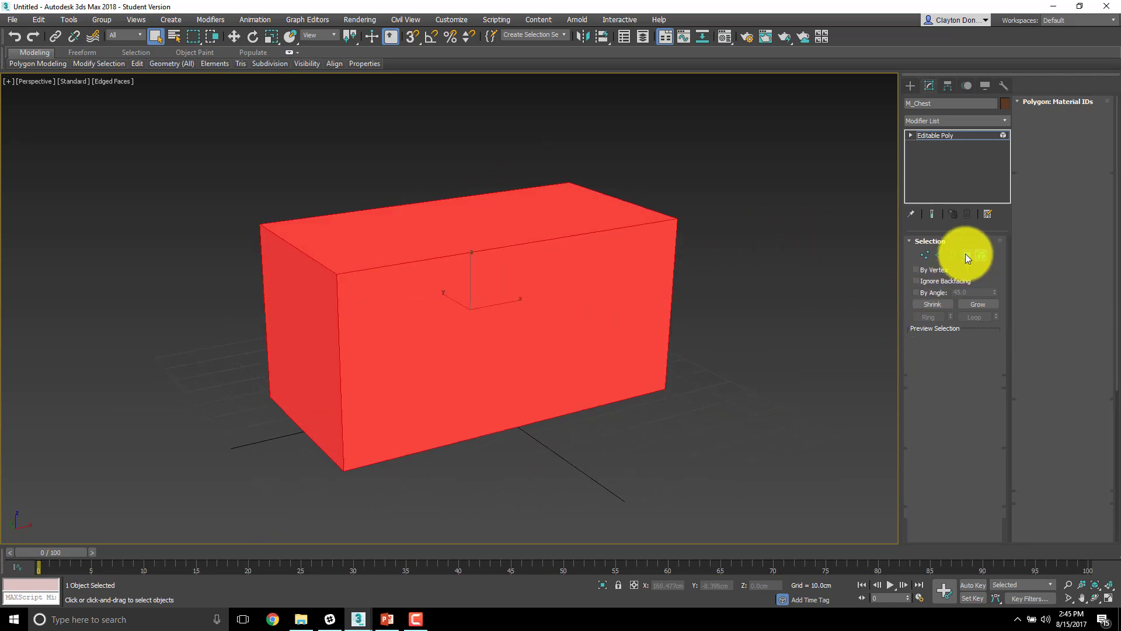
pyautogui.click(436, 346)
pyautogui.click(749, 283)
pyautogui.click(433, 259)
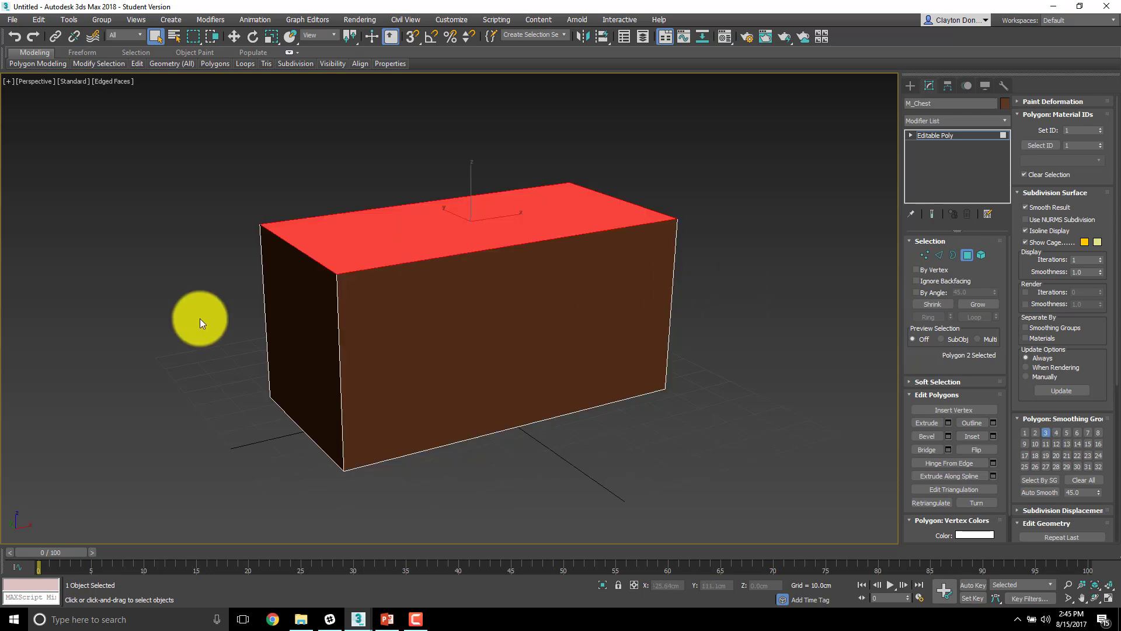
pyautogui.keyDown('alt'); pyautogui.moveTo(201, 320); pyautogui.dragTo(450, 318, button='middle'); pyautogui.keyUp('alt')
pyautogui.click(450, 317)
pyautogui.keyDown('alt'); pyautogui.moveTo(300, 318); pyautogui.dragTo(391, 323, button='middle'); pyautogui.keyUp('alt')
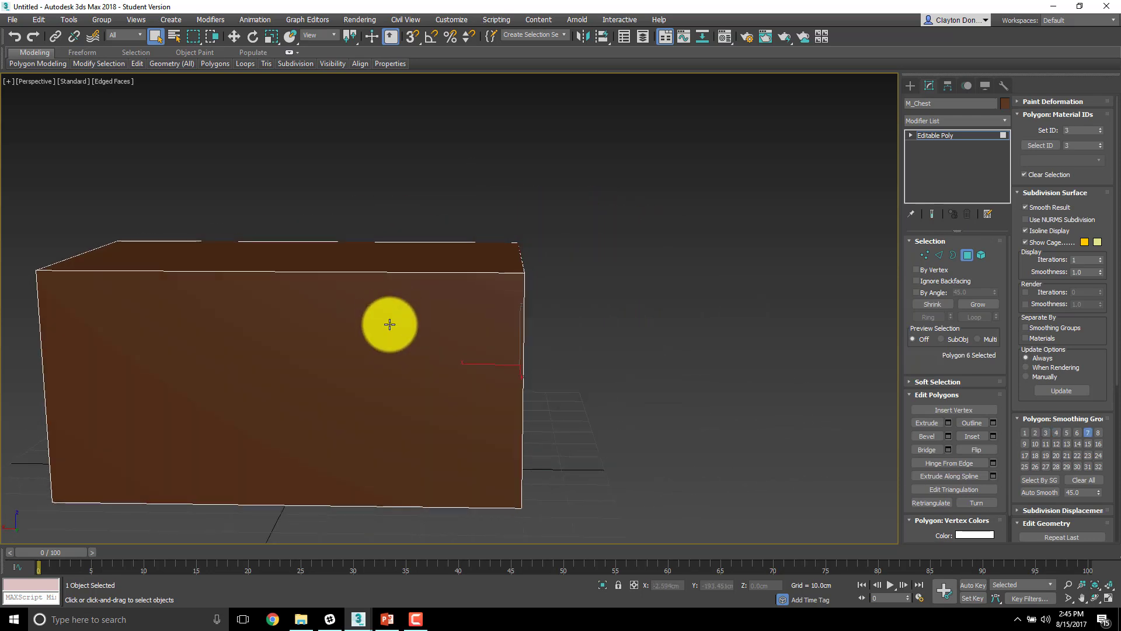
pyautogui.click(213, 340)
pyautogui.keyDown('alt'); pyautogui.moveTo(212, 340); pyautogui.dragTo(383, 283, button='middle'); pyautogui.keyUp('alt')
pyautogui.click(174, 366)
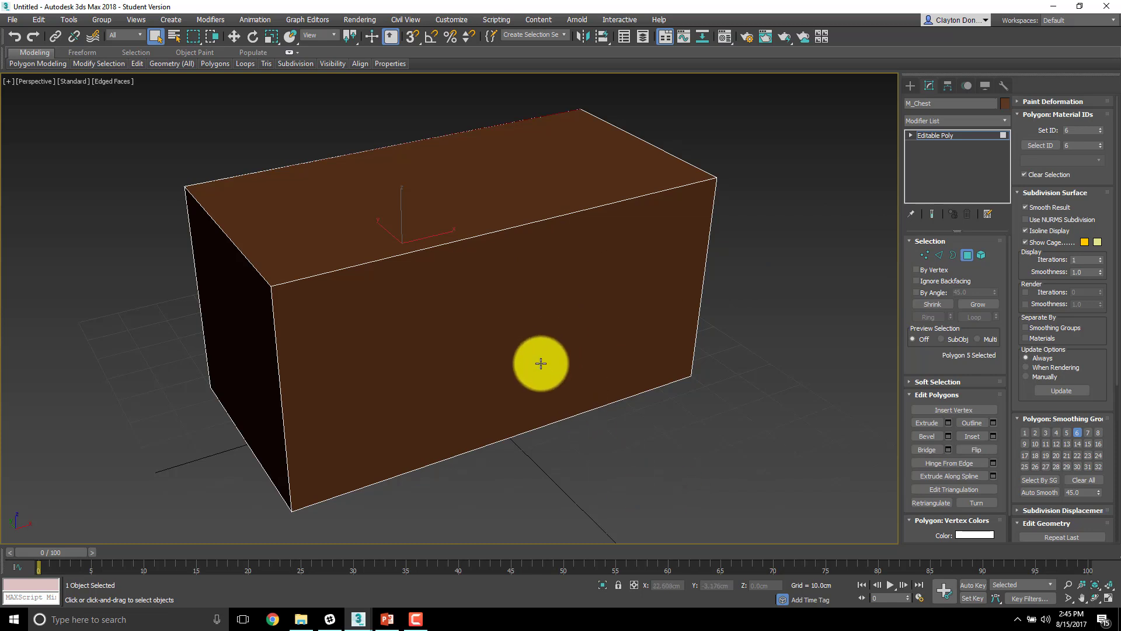
# Step: Select the box's front polygon and delete it, opening the box
pyautogui.click(405, 210)
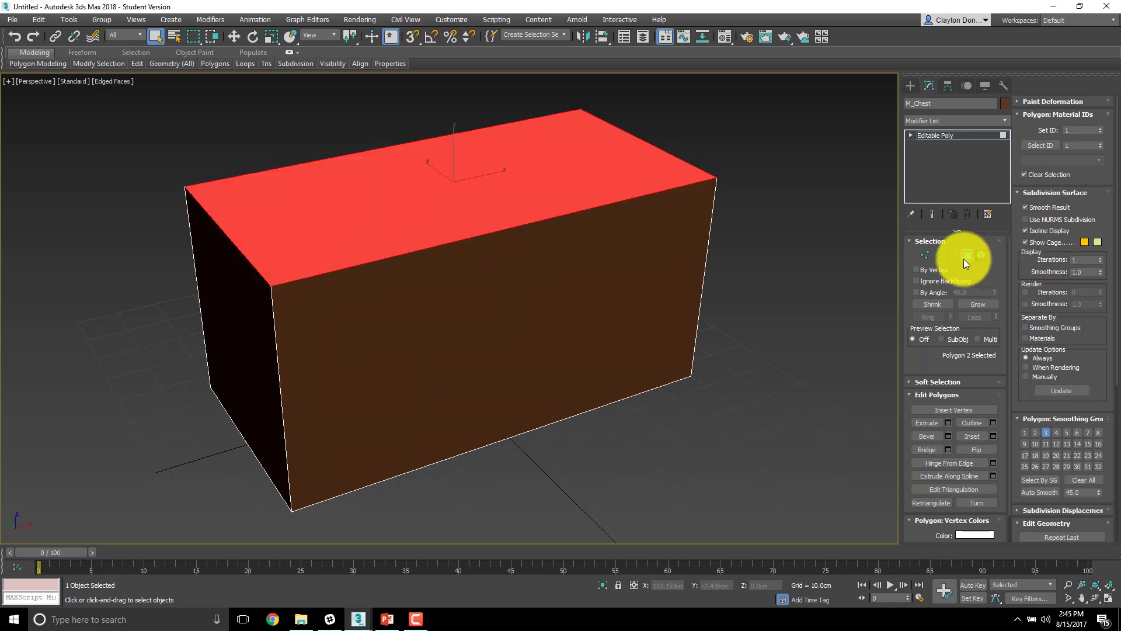
pyautogui.click(954, 254)
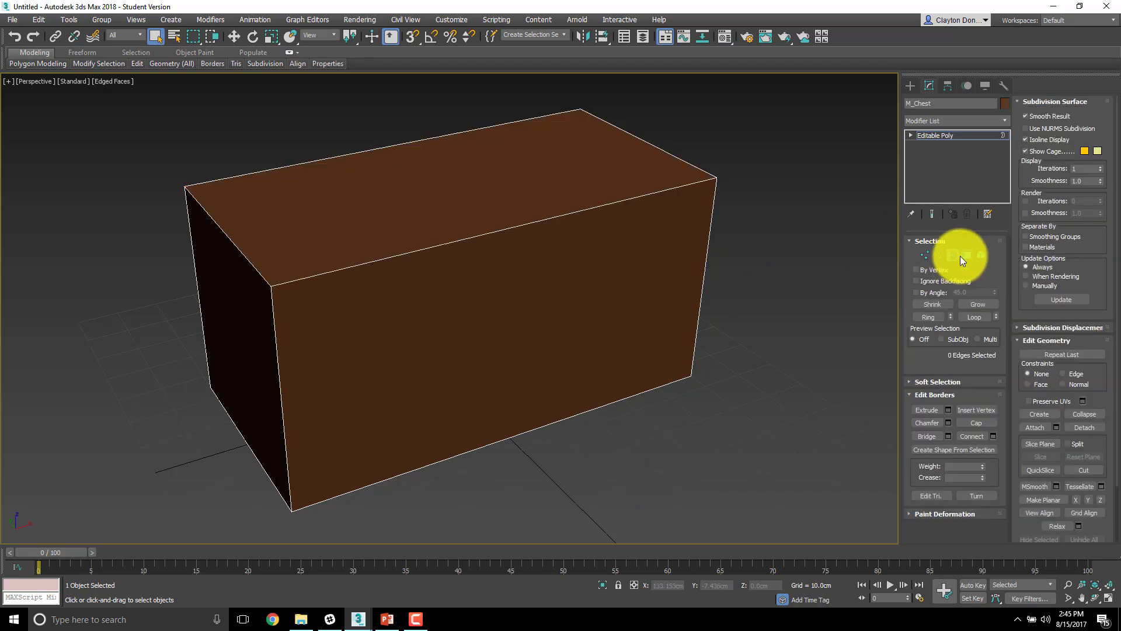
pyautogui.click(960, 256)
pyautogui.click(567, 311)
pyautogui.press('Delete')
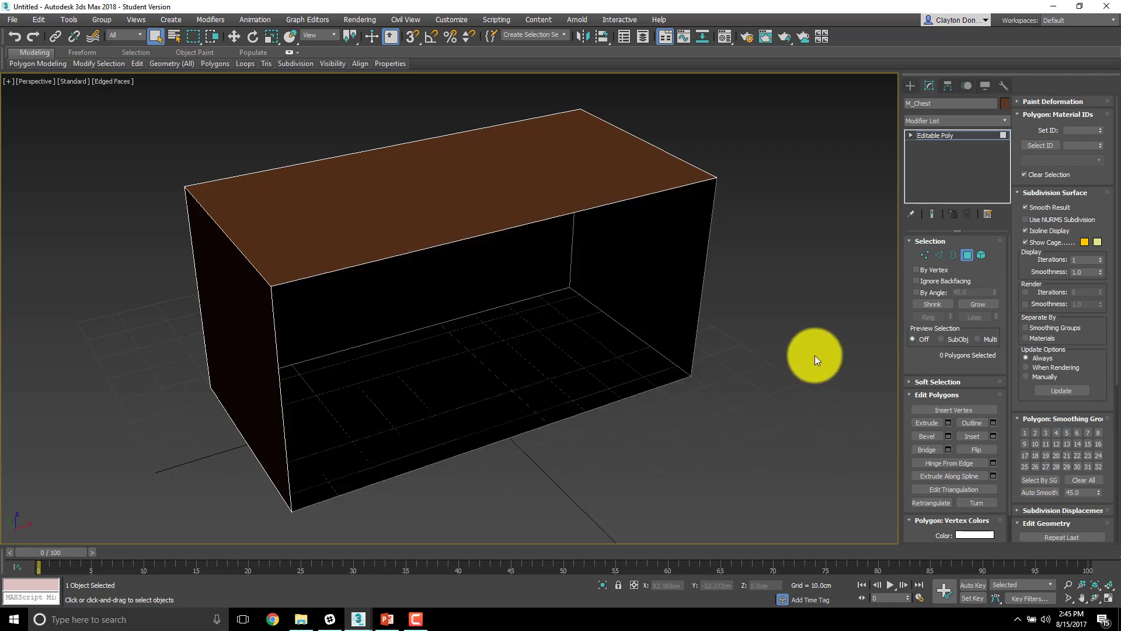
# Step: Select the front opening's border and look around the now-open box
pyautogui.click(953, 254)
pyautogui.moveTo(743, 409); pyautogui.dragTo(601, 117)
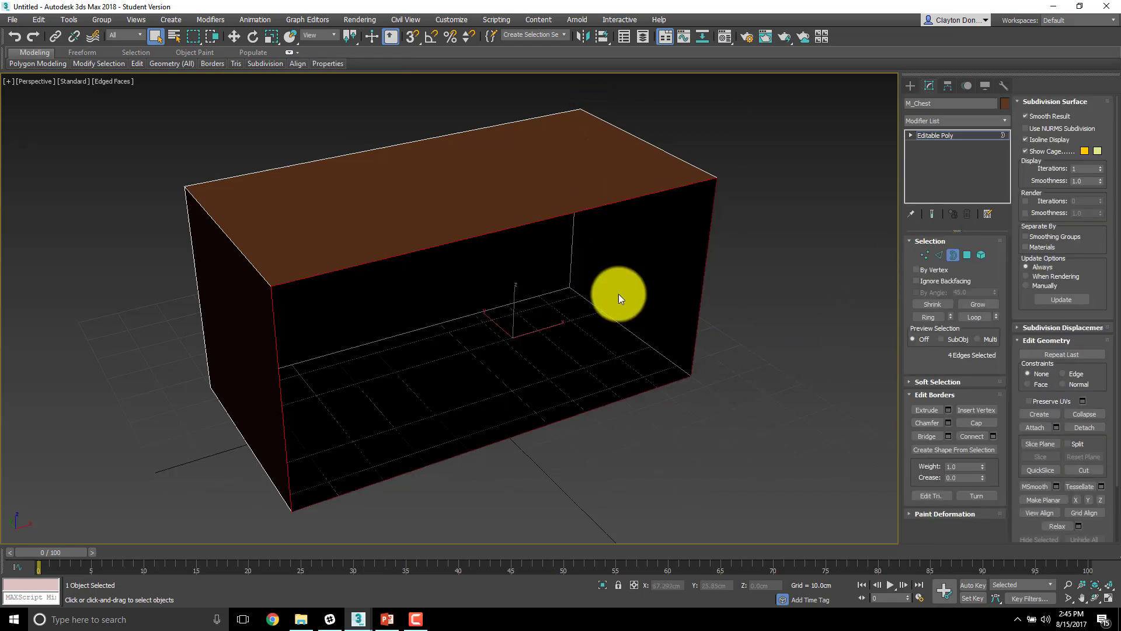
pyautogui.keyDown('alt'); pyautogui.moveTo(619, 293); pyautogui.dragTo(564, 199, button='middle'); pyautogui.keyUp('alt')
pyautogui.scroll(5, 556, 197)
pyautogui.scroll(-4, 545, 250)
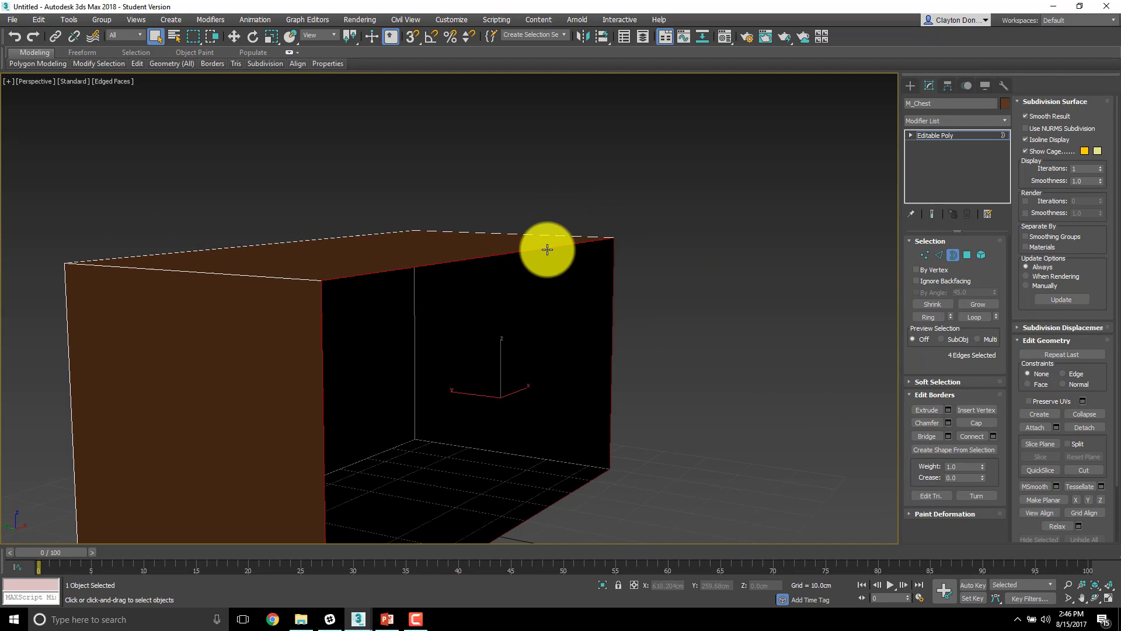
pyautogui.moveTo(546, 250); pyautogui.dragTo(323, 281, button='middle')
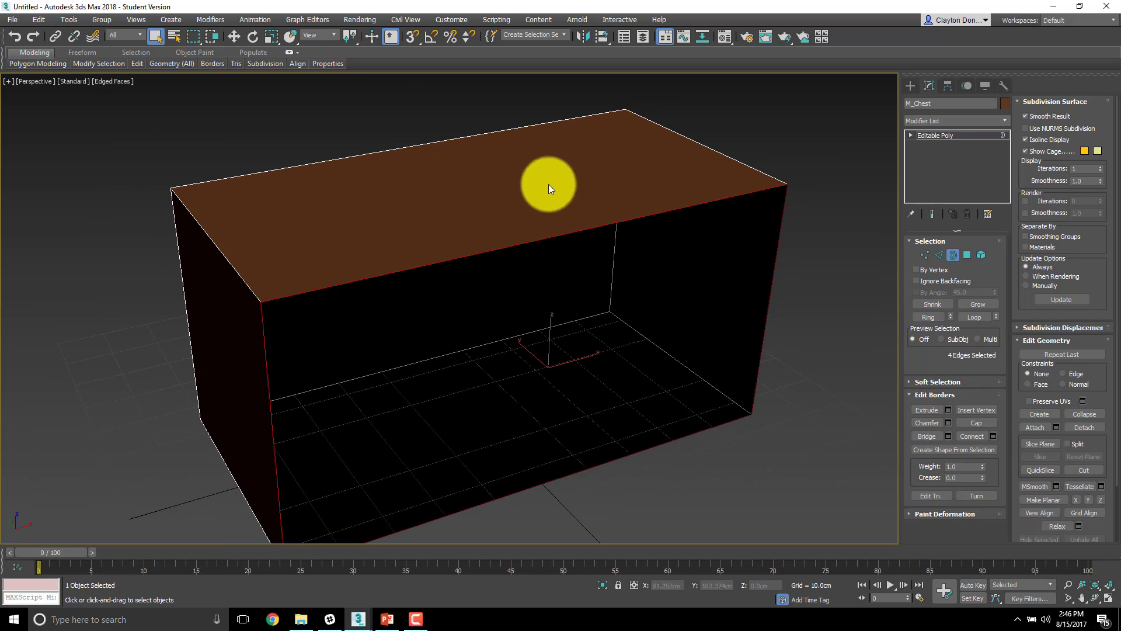
pyautogui.keyDown('alt'); pyautogui.moveTo(549, 184); pyautogui.dragTo(509, 293, button='middle'); pyautogui.keyUp('alt')
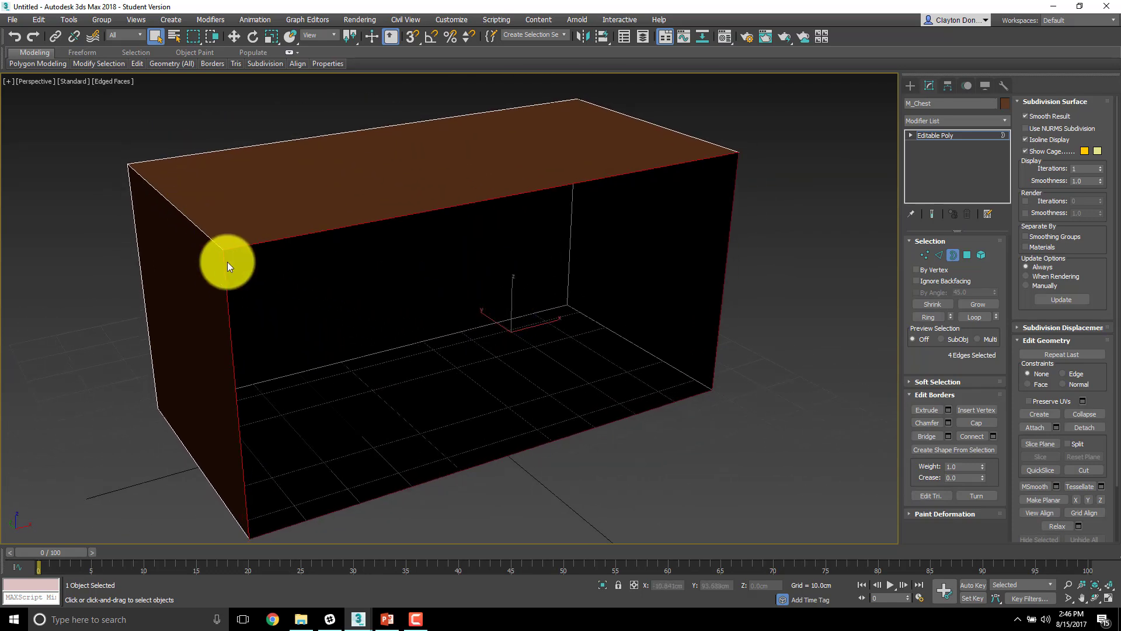
pyautogui.keyDown('alt'); pyautogui.moveTo(240, 269); pyautogui.dragTo(251, 255, button='middle'); pyautogui.keyUp('alt')
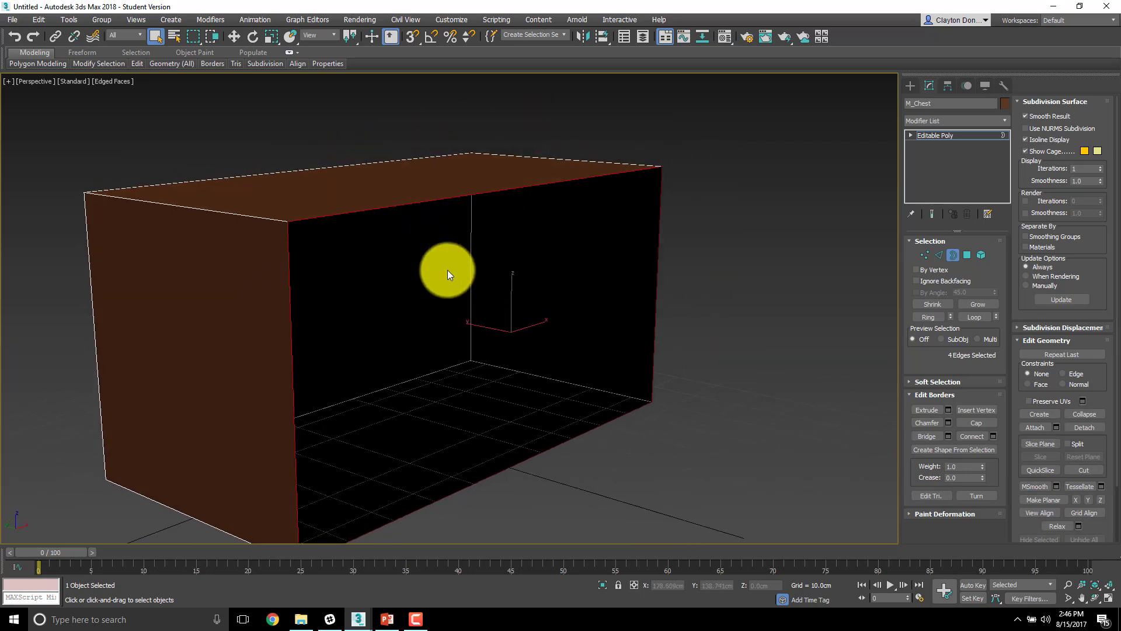
# Step: Reselect the front opening's border and Cap it with a new face
pyautogui.click(765, 432)
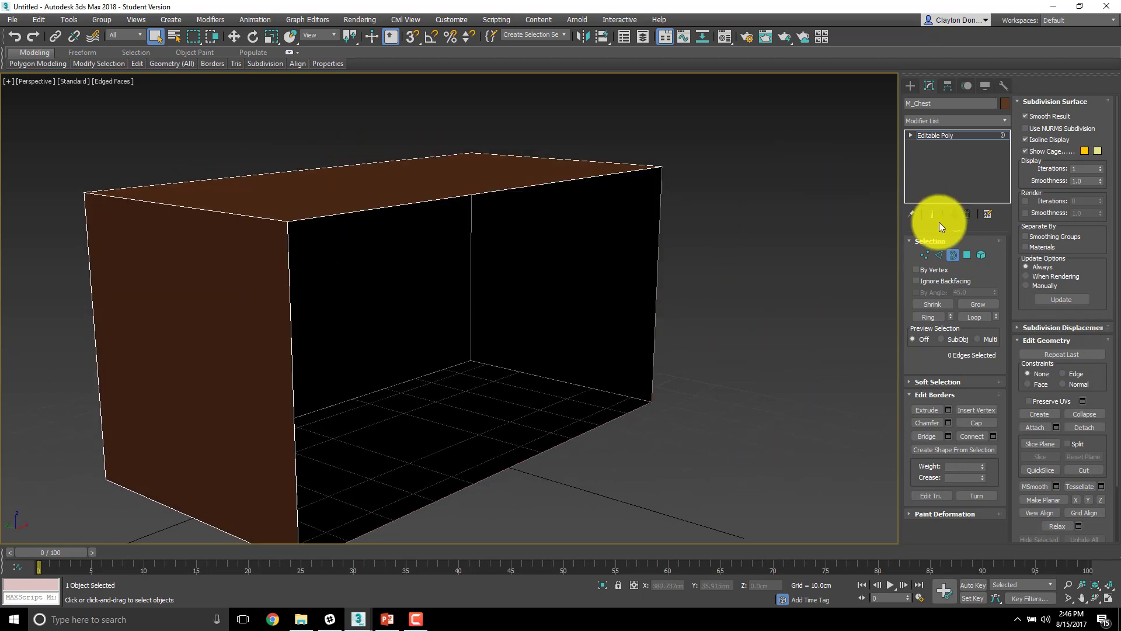
pyautogui.click(953, 255)
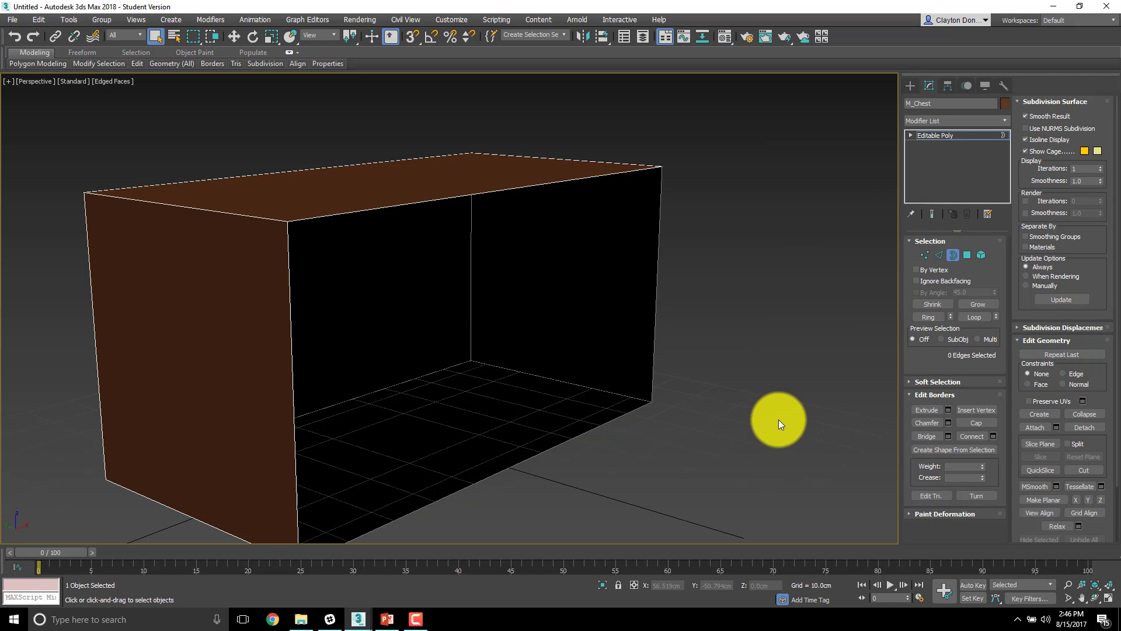
pyautogui.moveTo(405, 180); pyautogui.dragTo(407, 180)
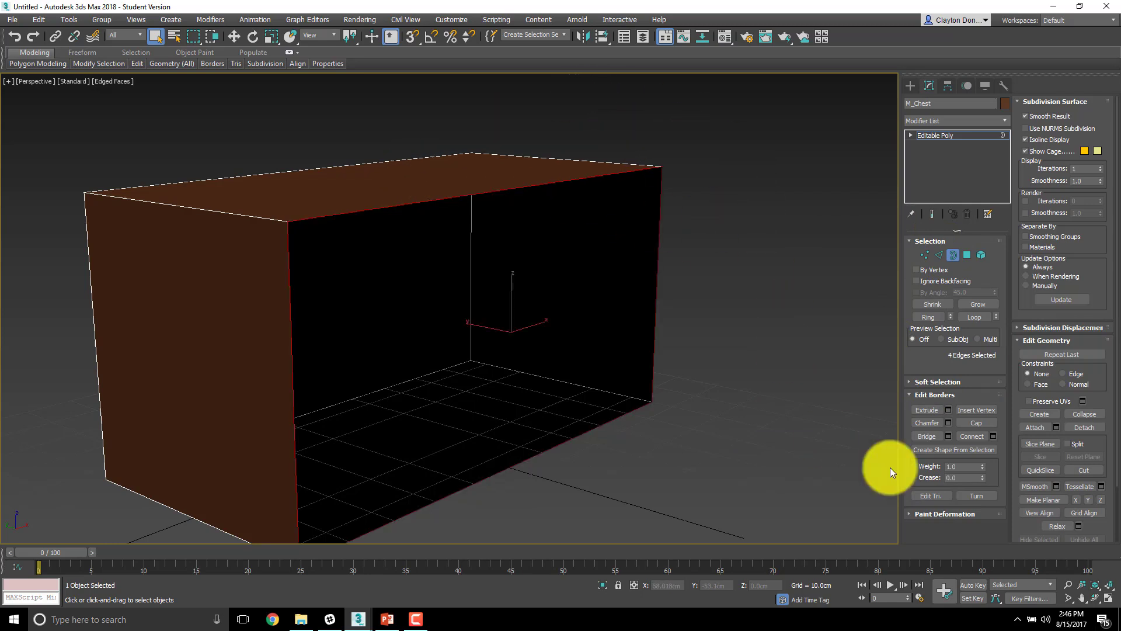
pyautogui.click(976, 423)
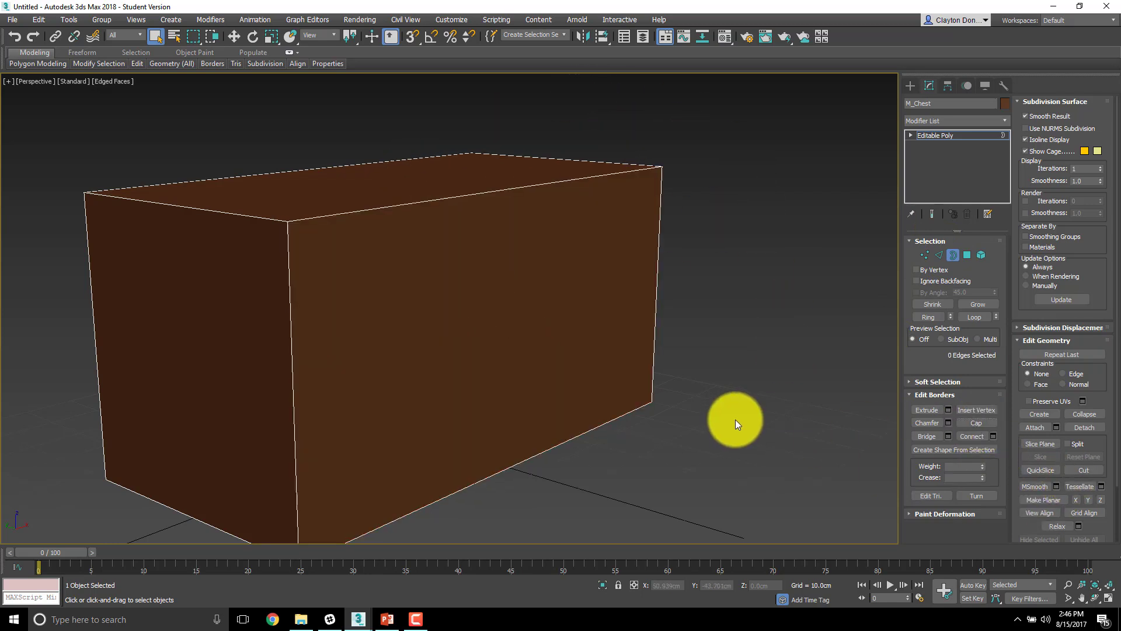
pyautogui.moveTo(735, 419); pyautogui.dragTo(754, 377, button='middle')
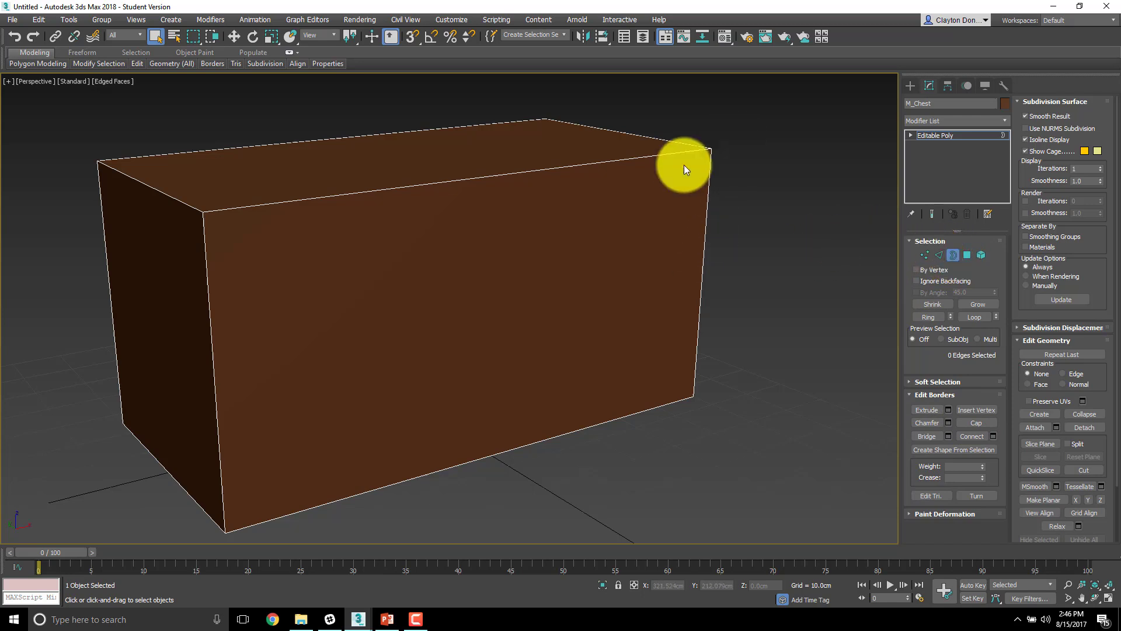
pyautogui.moveTo(775, 105); pyautogui.dragTo(223, 281)
pyautogui.moveTo(99, 559); pyautogui.dragTo(740, 410)
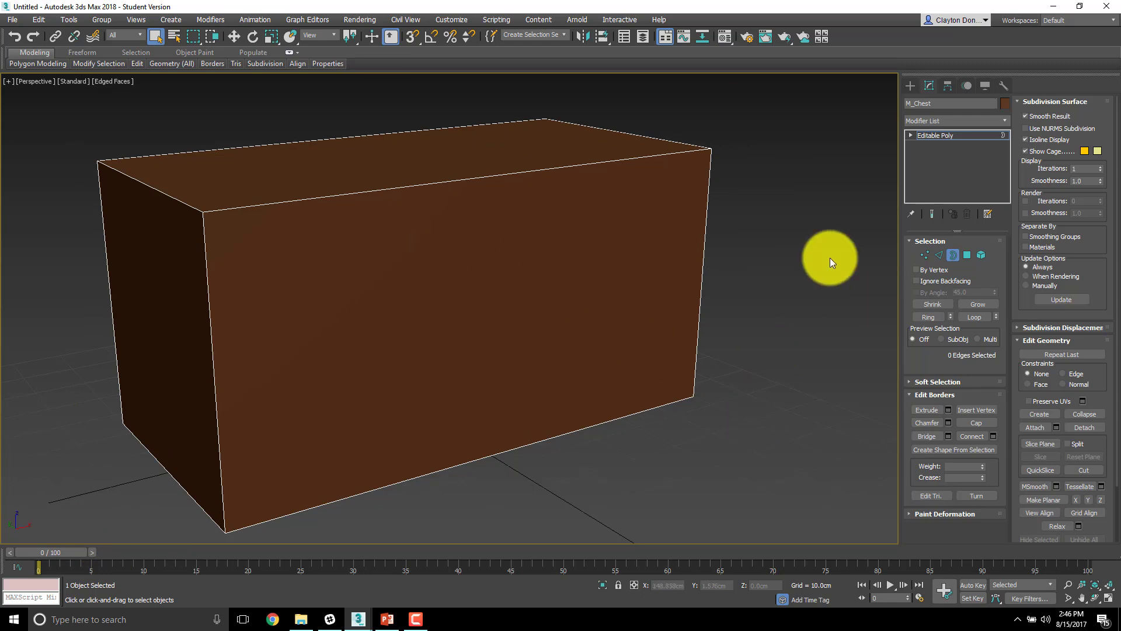
pyautogui.click(940, 254)
pyautogui.click(702, 268)
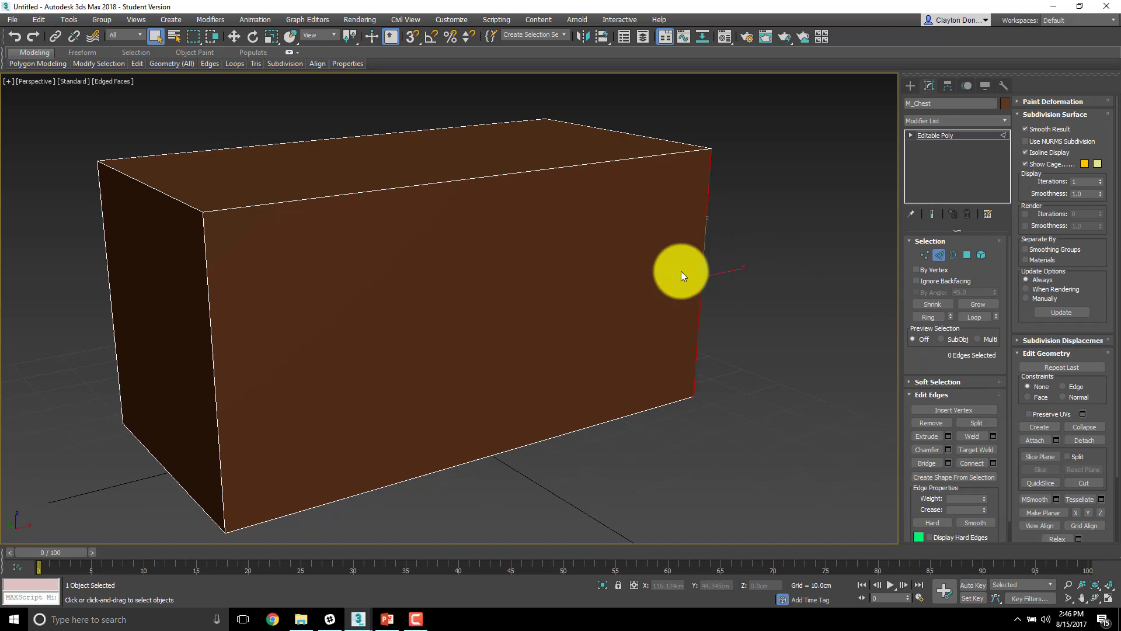
pyautogui.keyDown('alt'); pyautogui.moveTo(735, 290); pyautogui.dragTo(658, 193, button='middle'); pyautogui.keyUp('alt')
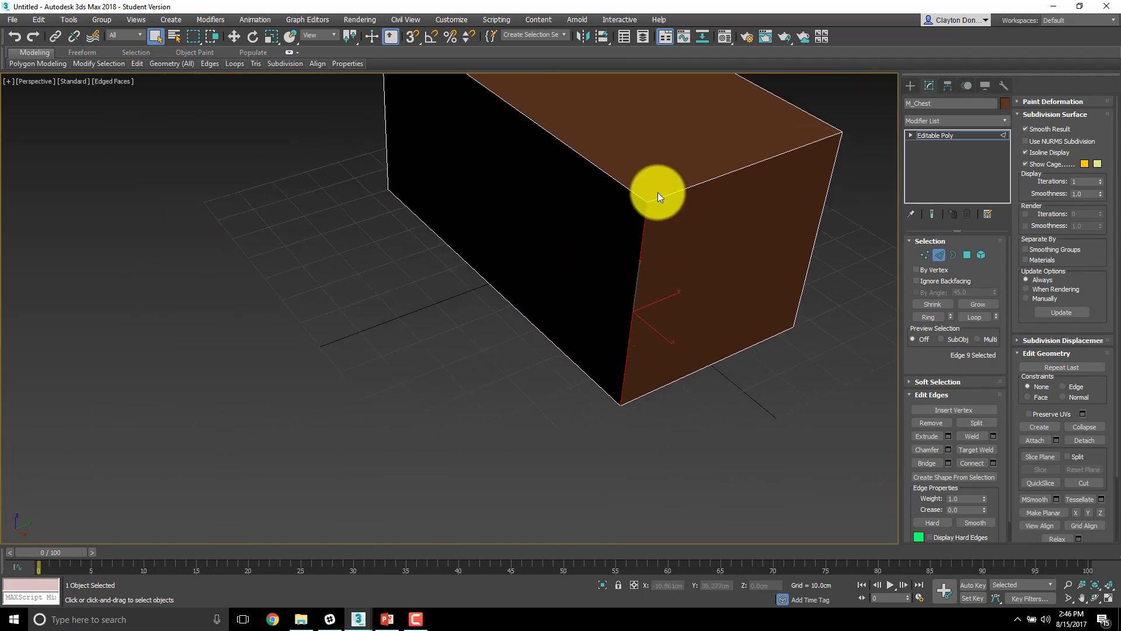
pyautogui.click(925, 255)
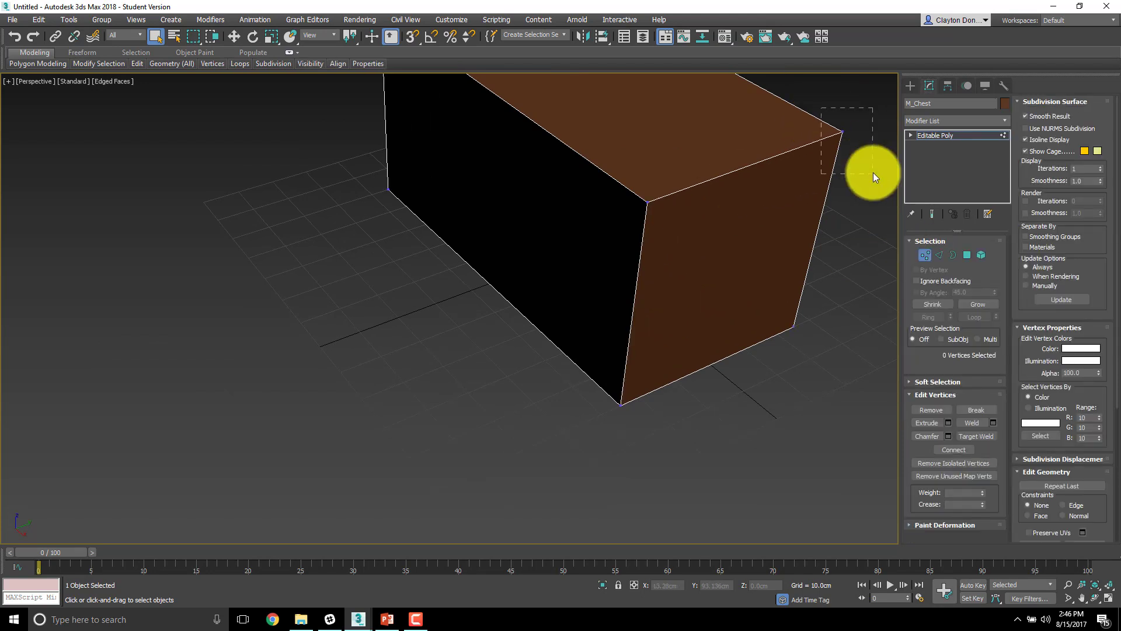
pyautogui.moveTo(874, 173); pyautogui.dragTo(874, 174)
pyautogui.keyDown('alt'); pyautogui.moveTo(874, 174); pyautogui.dragTo(674, 384, button='middle'); pyautogui.keyUp('alt')
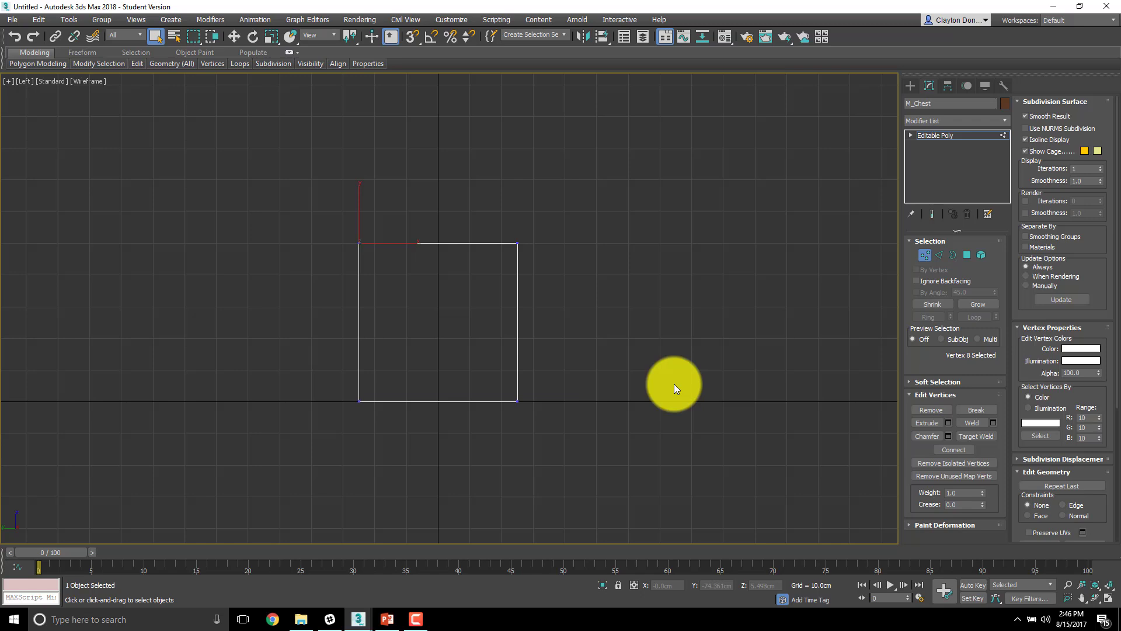
pyautogui.scroll(4, 466, 264)
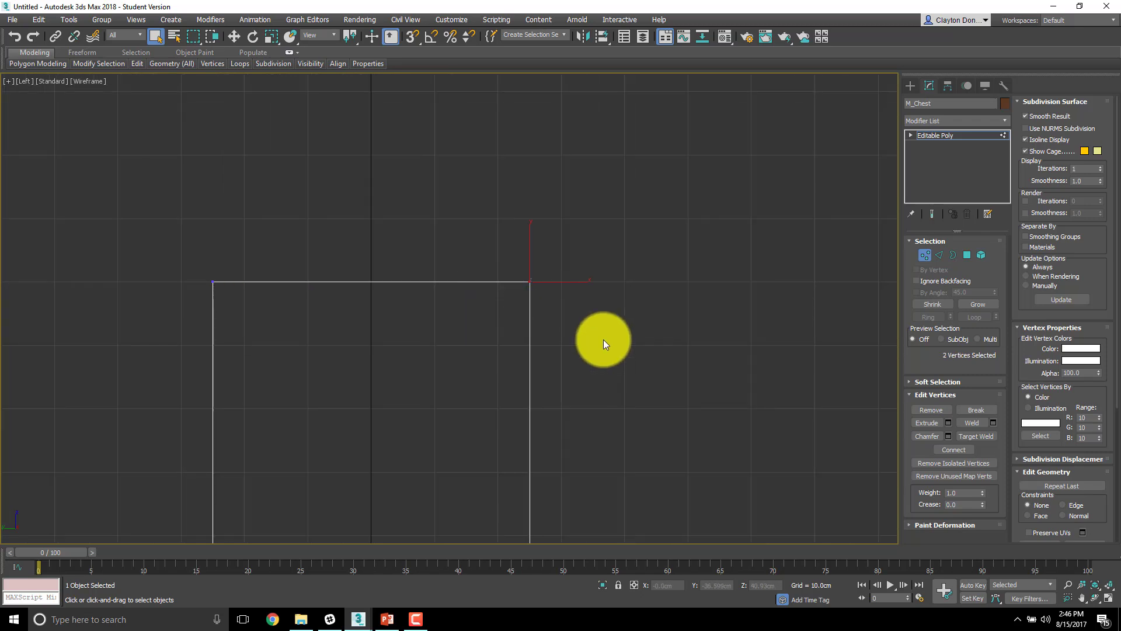
pyautogui.press('w')
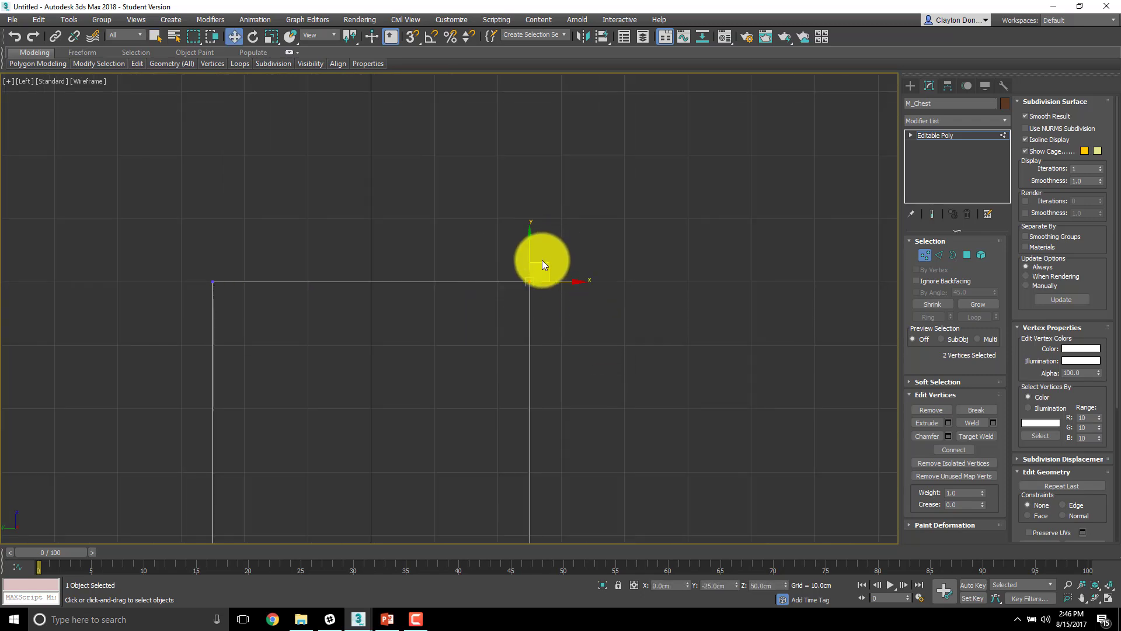
pyautogui.moveTo(543, 261); pyautogui.dragTo(656, 231)
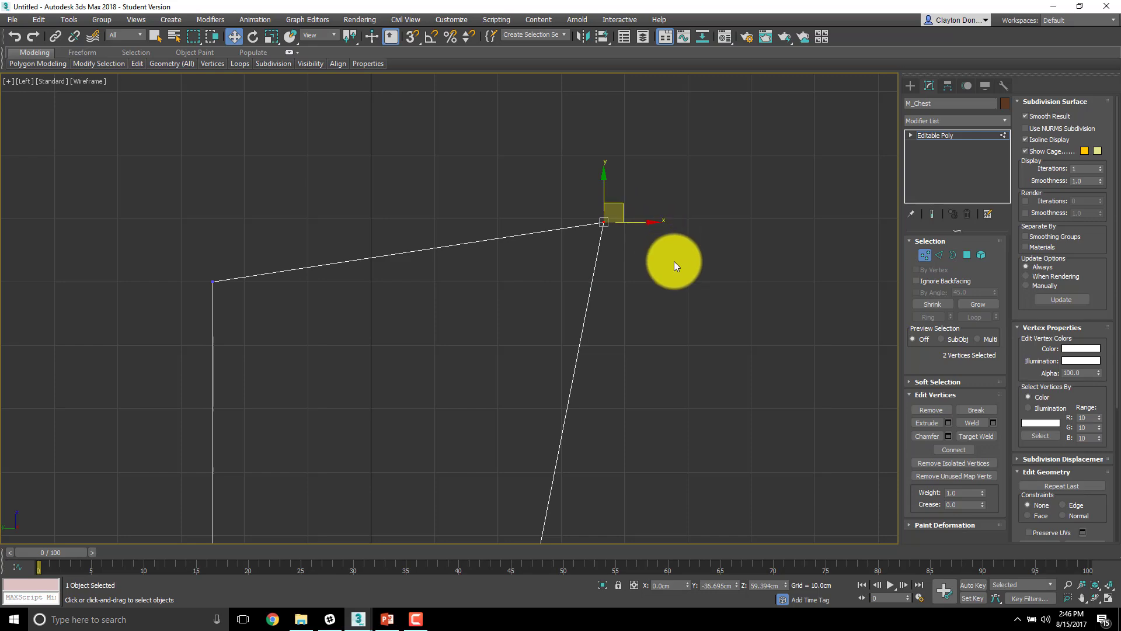
pyautogui.press('p')
pyautogui.moveTo(674, 261)
pyautogui.keyDown('alt'); pyautogui.mouseDown(button='middle')
pyautogui.moveTo(646, 243)
pyautogui.moveTo(626, 251)
pyautogui.moveTo(521, 229)
pyautogui.moveTo(476, 245)
pyautogui.moveTo(490, 294)
pyautogui.moveTo(637, 289)
pyautogui.moveTo(674, 268)
pyautogui.mouseUp(button='middle'); pyautogui.keyUp('alt')
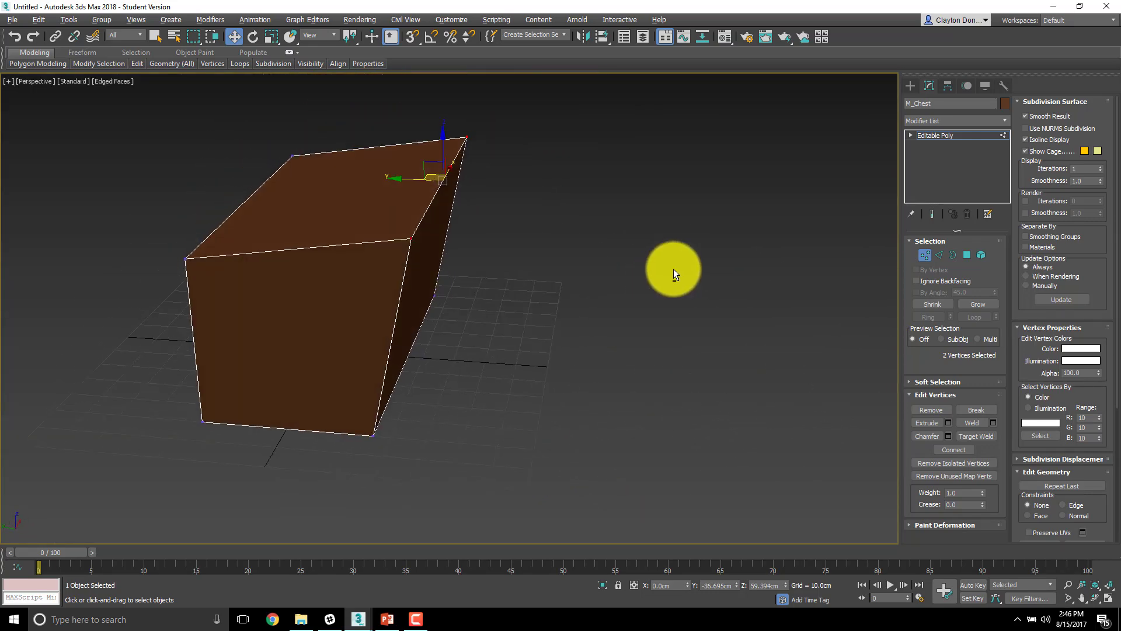
pyautogui.hotkey('ctrl', 'z')
pyautogui.keyDown('alt'); pyautogui.moveTo(309, 324); pyautogui.dragTo(451, 306, button='middle'); pyautogui.keyUp('alt')
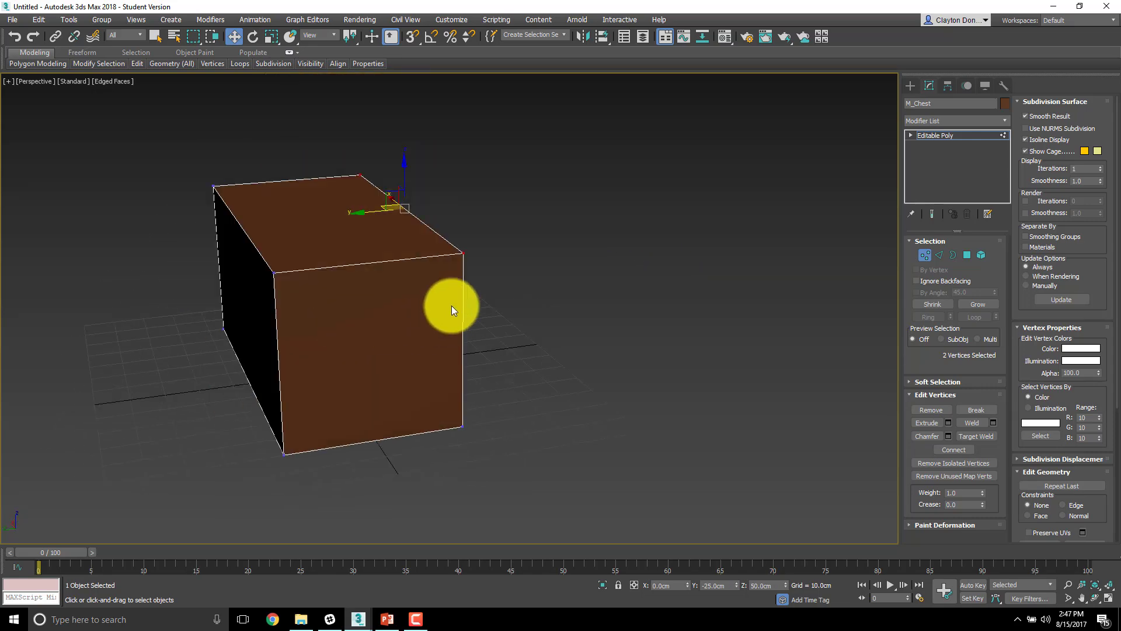
pyautogui.click(462, 253)
pyautogui.moveTo(445, 251); pyautogui.dragTo(334, 226)
pyautogui.keyDown('alt'); pyautogui.moveTo(334, 225); pyautogui.dragTo(516, 344, button='middle'); pyautogui.keyUp('alt')
pyautogui.hotkey('ctrl', 'z')
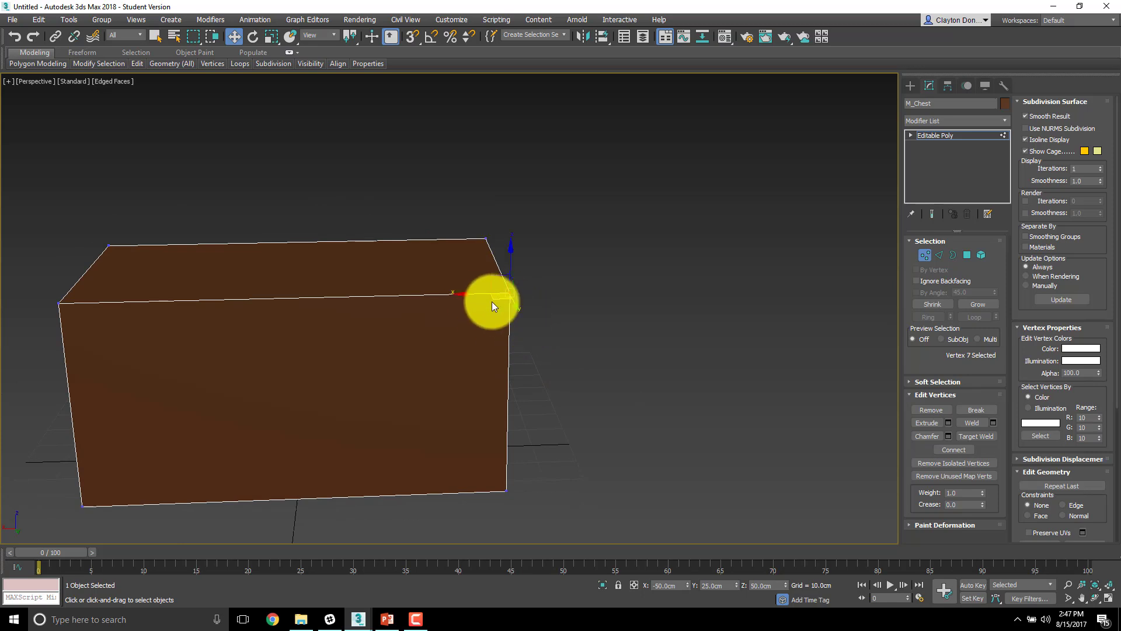
pyautogui.scroll(2, 495, 303)
pyautogui.scroll(-4, 506, 293)
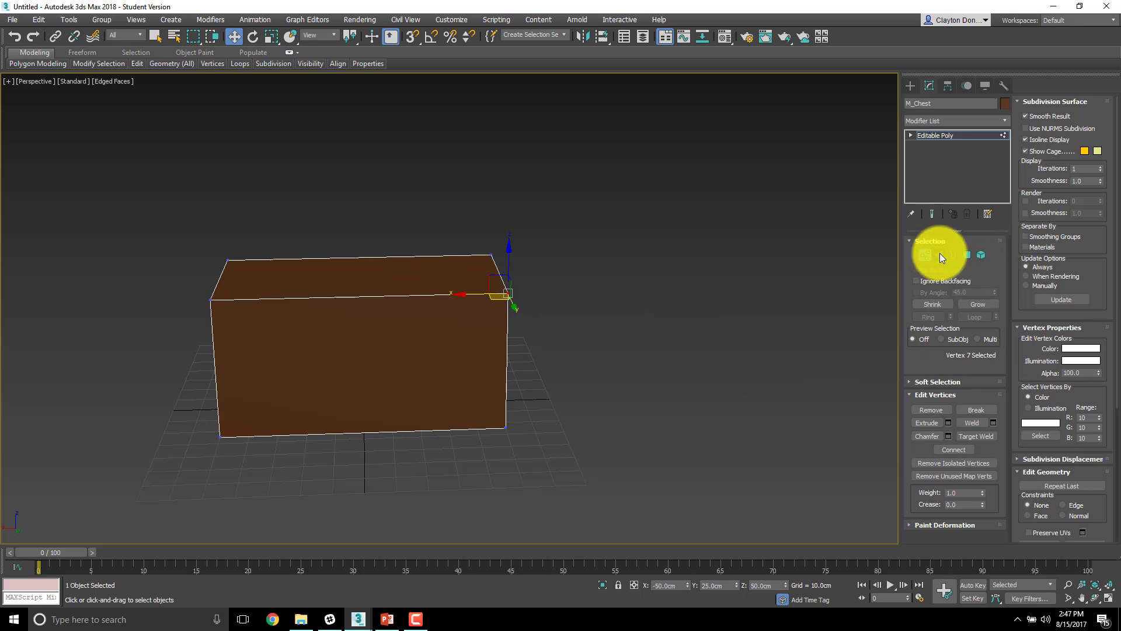
pyautogui.click(922, 258)
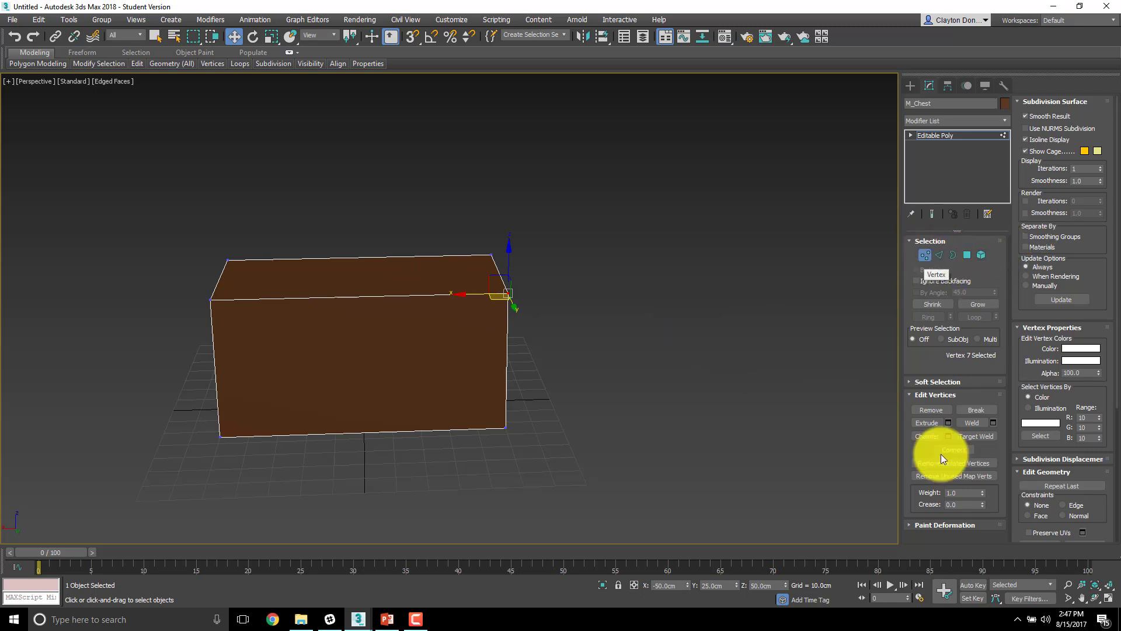
pyautogui.press('1')
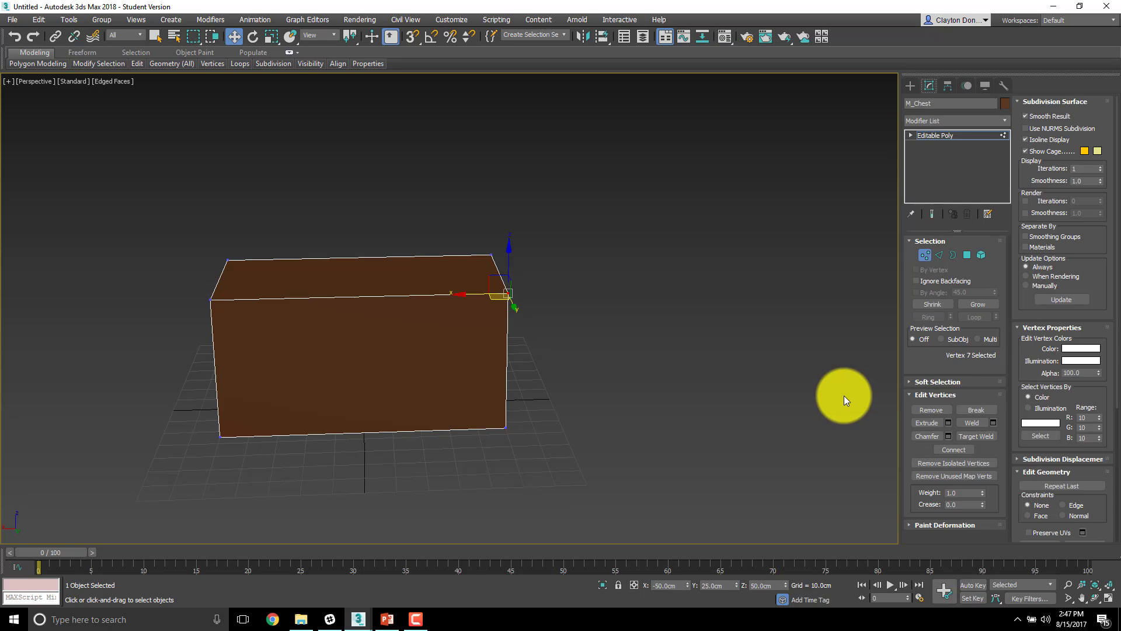
pyautogui.press('1')
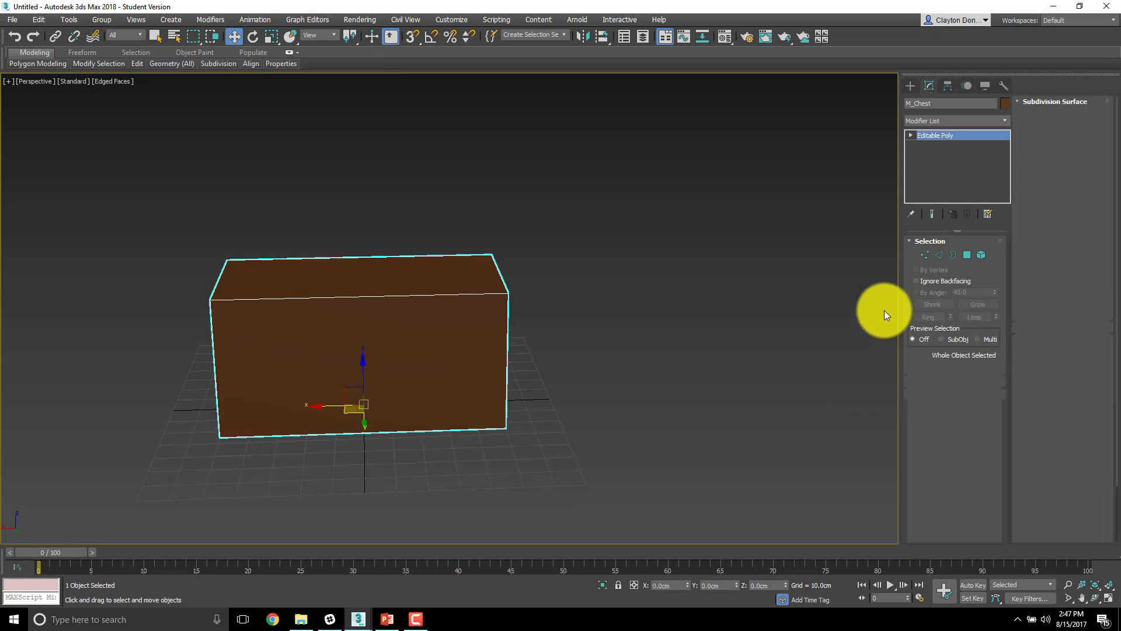
pyautogui.press('1')
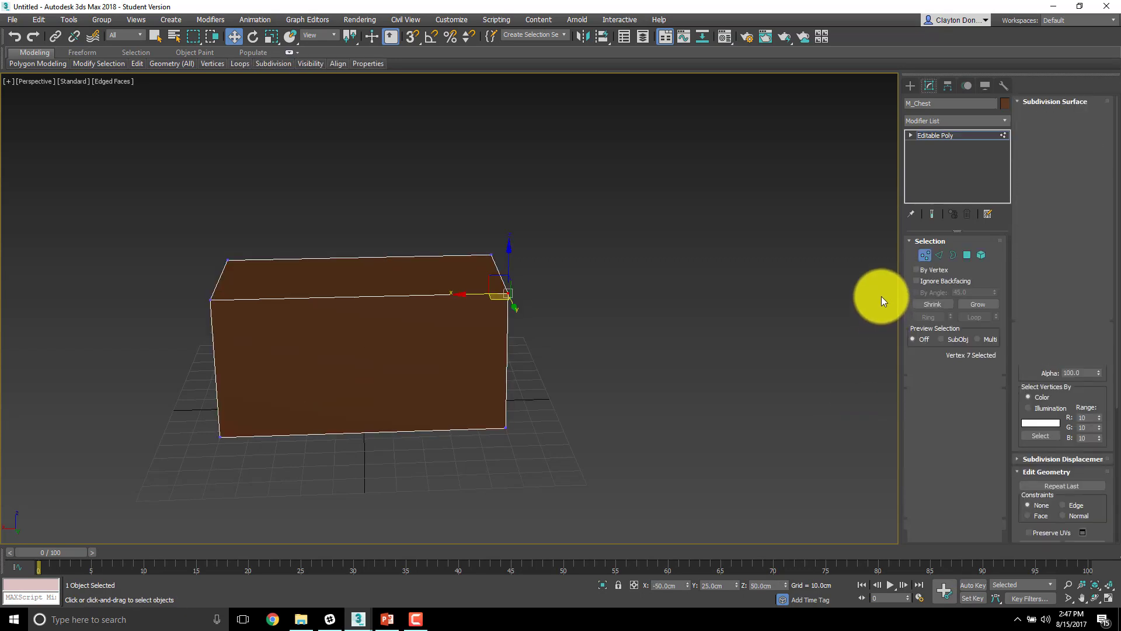
pyautogui.press('2')
pyautogui.press('4')
# Step: In Edge mode, select four horizontal edges of the box plus one more
pyautogui.press('2')
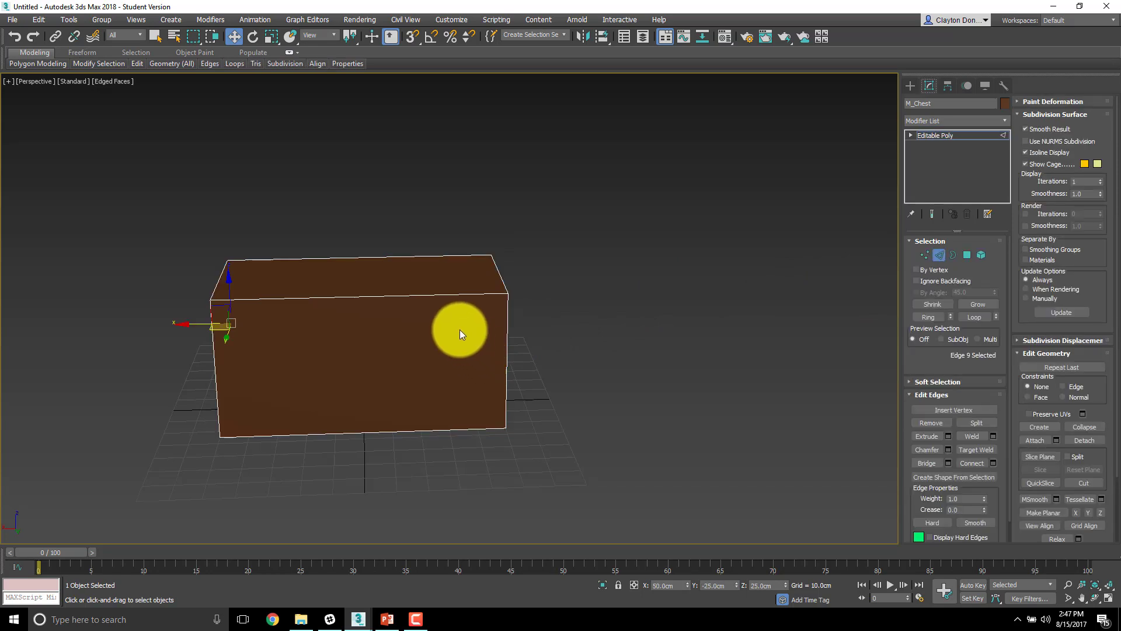
pyautogui.moveTo(363, 191); pyautogui.dragTo(406, 483)
pyautogui.keyDown('alt'); pyautogui.moveTo(521, 422); pyautogui.dragTo(447, 471, button='middle'); pyautogui.keyUp('alt')
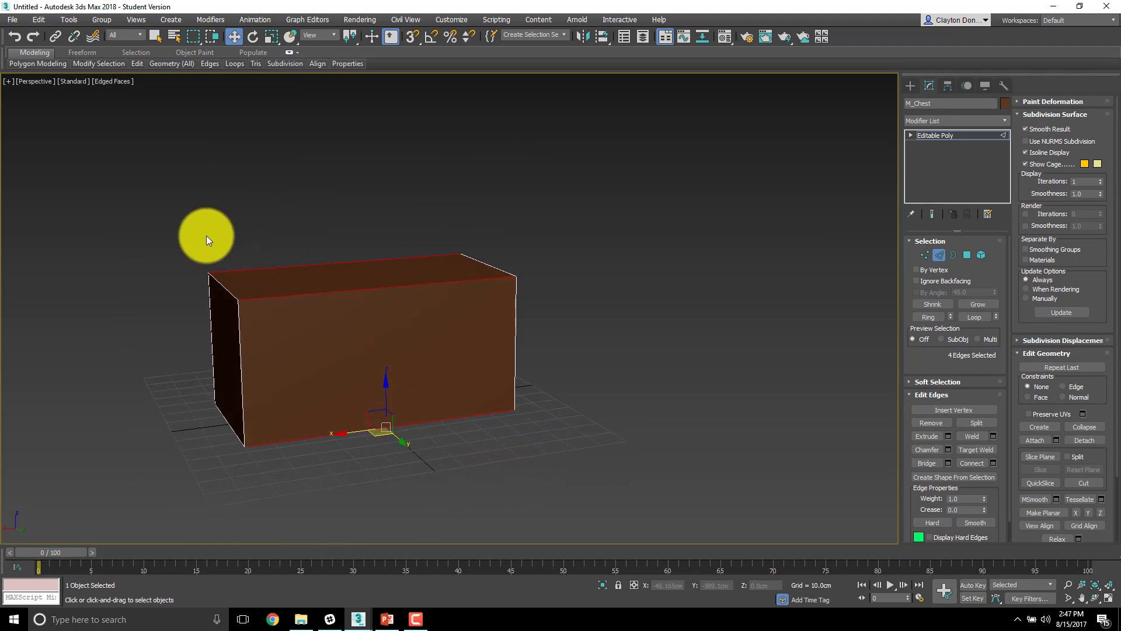
pyautogui.keyDown('ctrl'); pyautogui.click(236, 303); pyautogui.keyUp('ctrl')
pyautogui.keyDown('alt'); pyautogui.moveTo(386, 359); pyautogui.dragTo(352, 334, button='middle'); pyautogui.keyUp('alt')
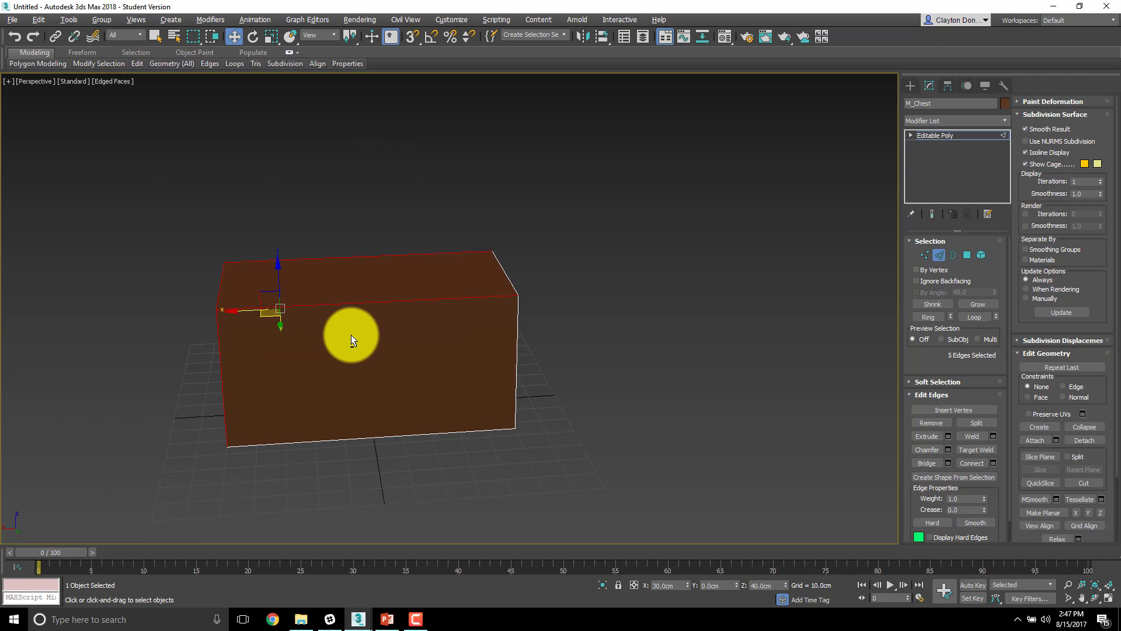
# Step: Show viewport statistics with 7 and, in Configure Viewports, turn off frames per second
pyautogui.press('7')
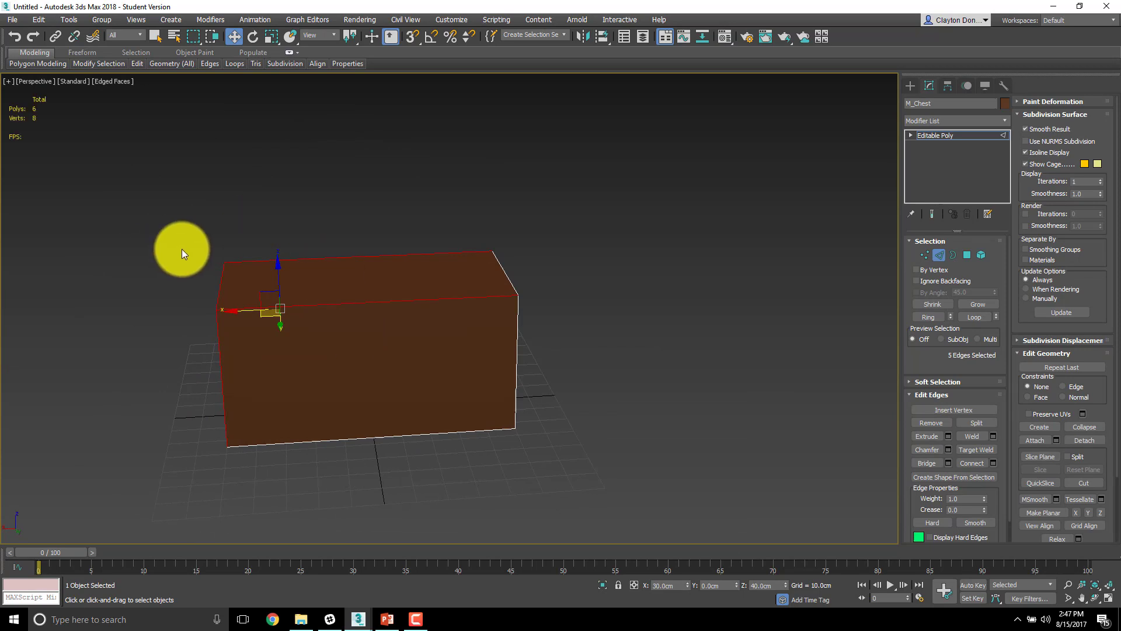
pyautogui.keyDown('alt'); pyautogui.moveTo(255, 382); pyautogui.dragTo(150, 20, button='middle'); pyautogui.keyUp('alt')
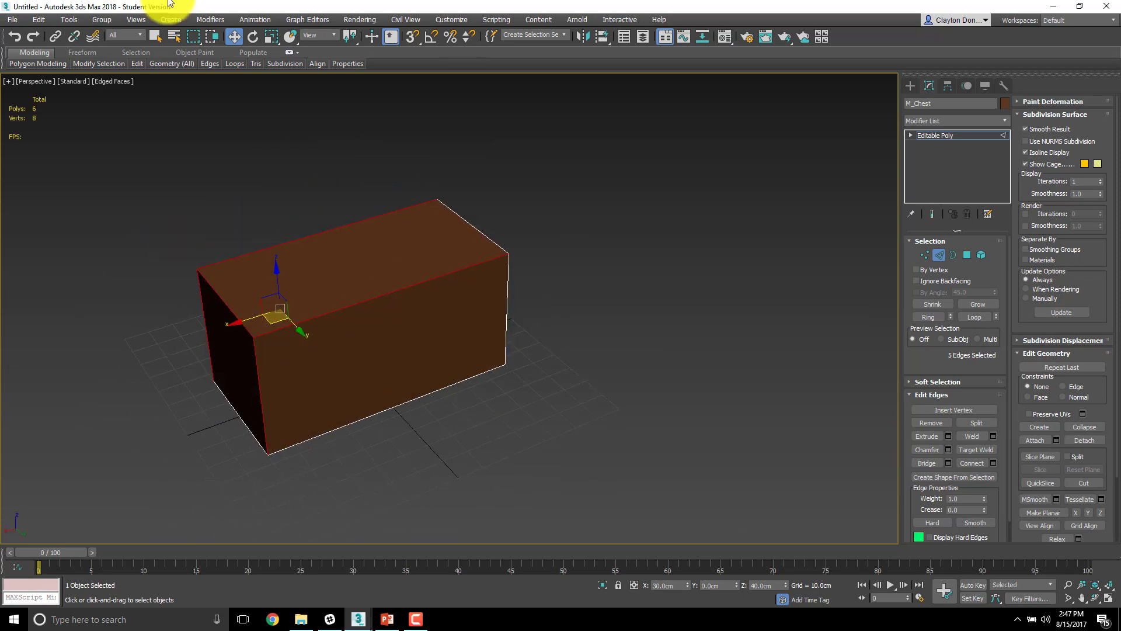
pyautogui.click(10, 82)
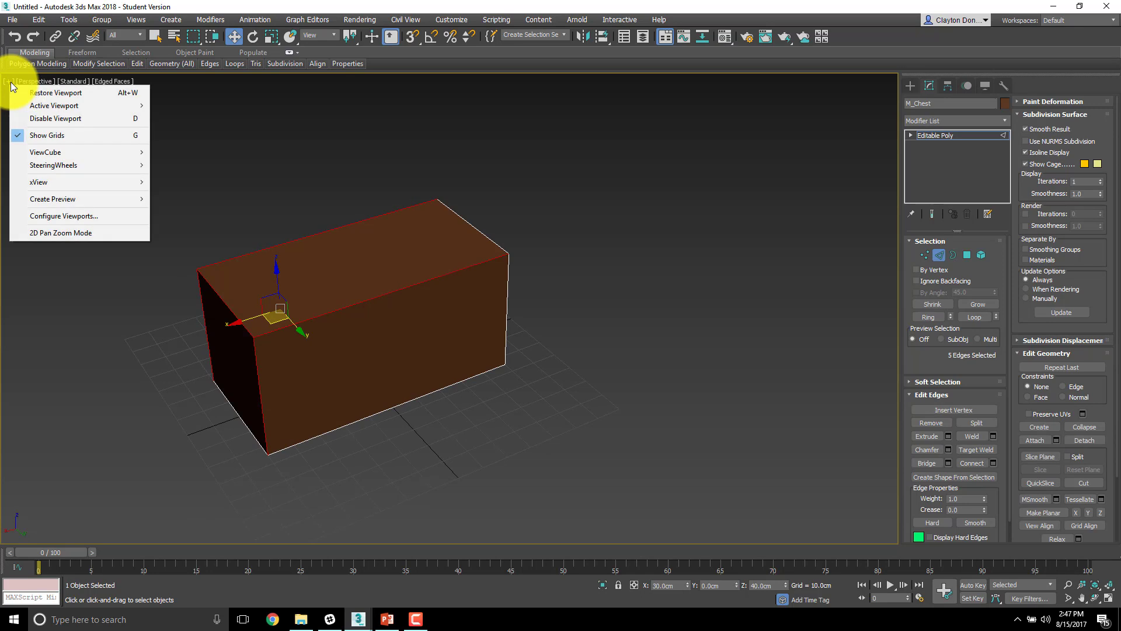
pyautogui.click(40, 216)
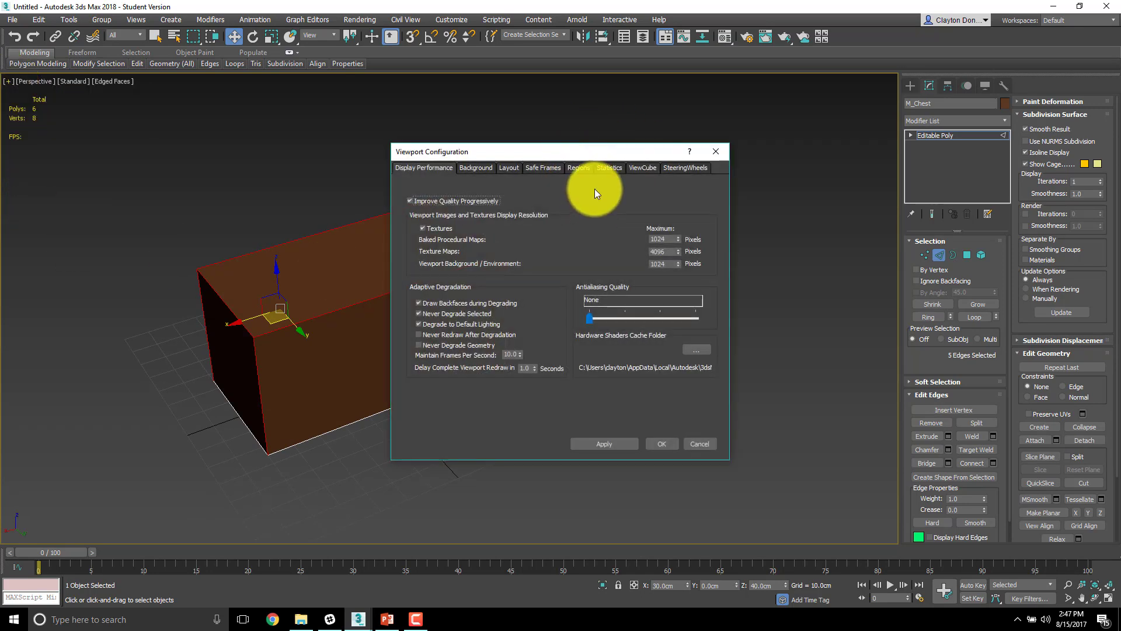
pyautogui.click(637, 169)
pyautogui.click(607, 170)
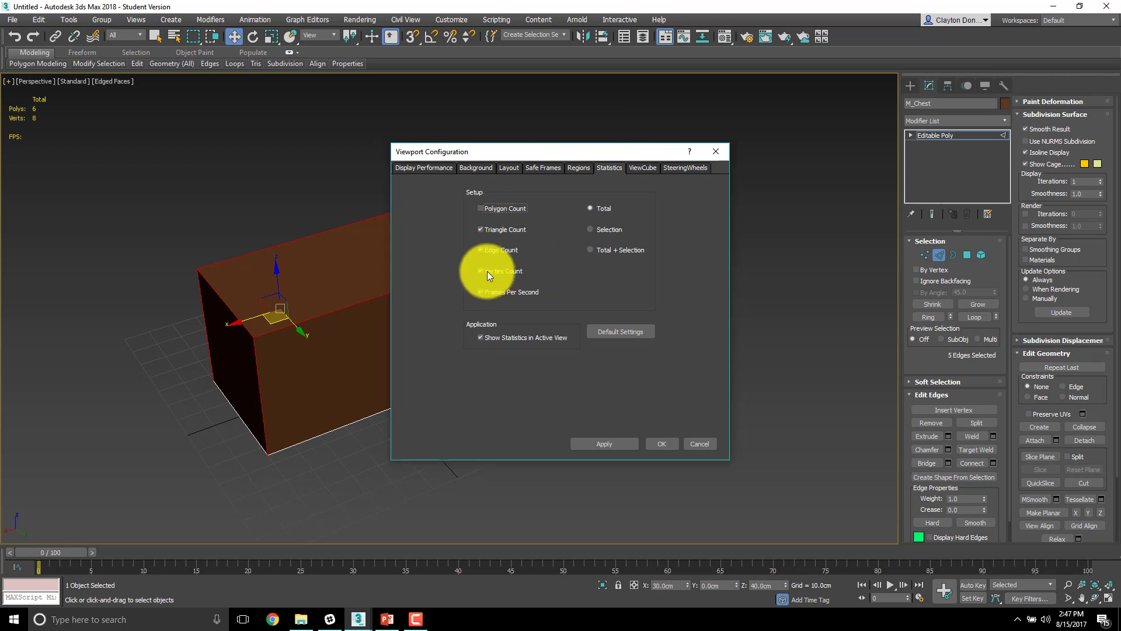
pyautogui.click(482, 292)
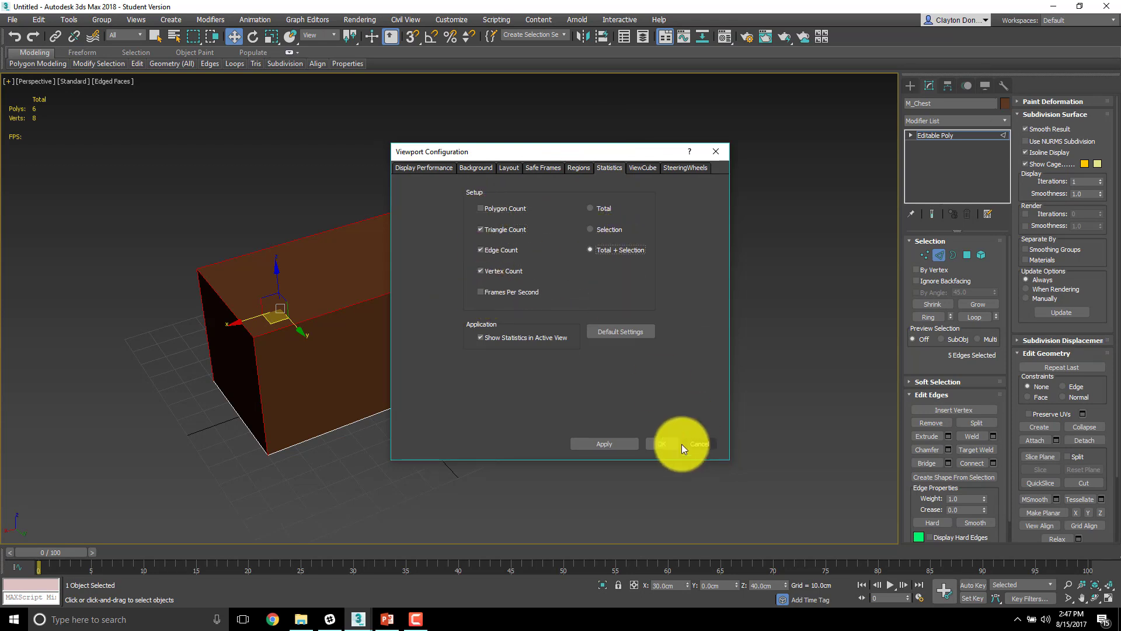
pyautogui.click(663, 445)
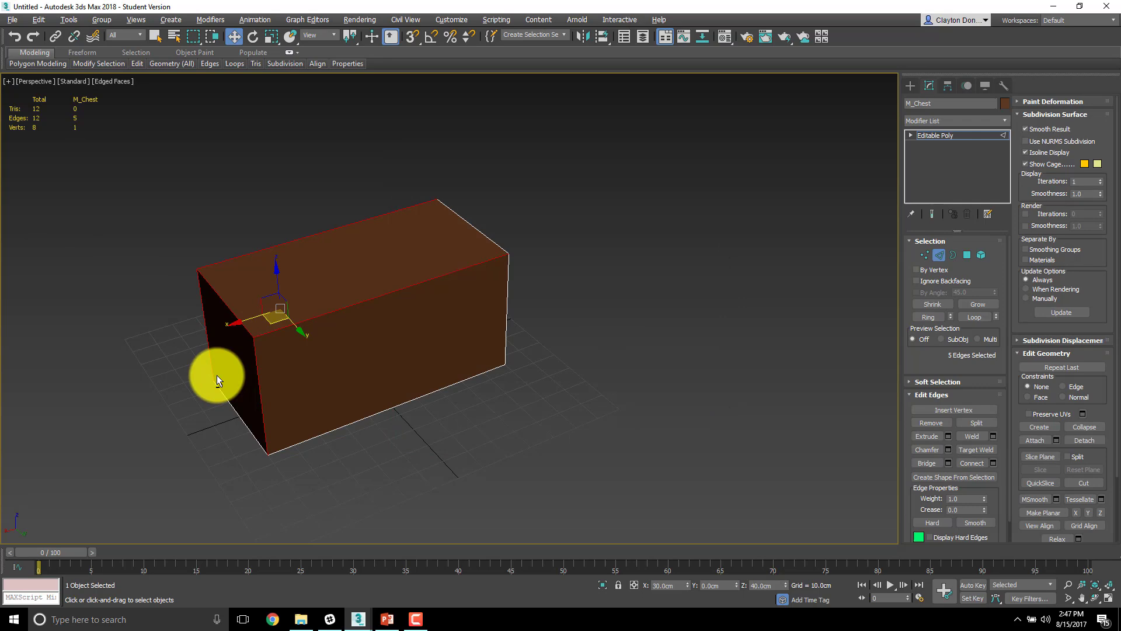
pyautogui.keyDown('alt'); pyautogui.moveTo(217, 379); pyautogui.dragTo(290, 388, button='middle'); pyautogui.keyUp('alt')
pyautogui.moveTo(319, 310); pyautogui.dragTo(458, 296)
pyautogui.keyDown('alt'); pyautogui.moveTo(457, 295); pyautogui.dragTo(328, 302, button='middle'); pyautogui.keyUp('alt')
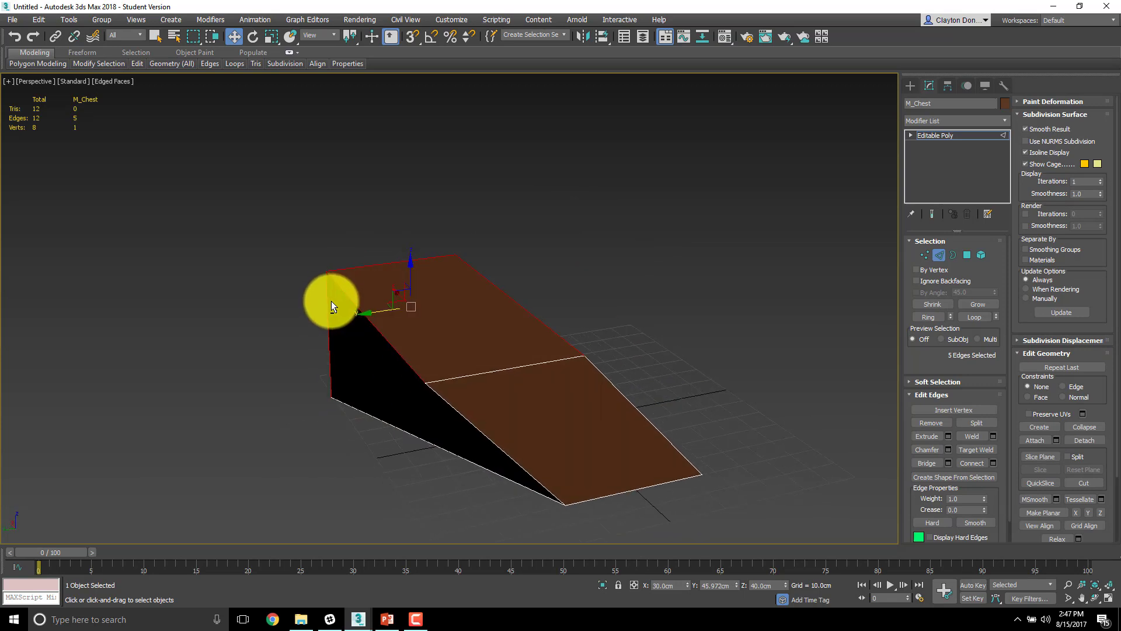
pyautogui.hotkey('ctrl', 'z')
pyautogui.hotkey('ctrl', 'z')
pyautogui.keyDown('alt'); pyautogui.moveTo(476, 330); pyautogui.dragTo(538, 337, button='middle'); pyautogui.keyUp('alt')
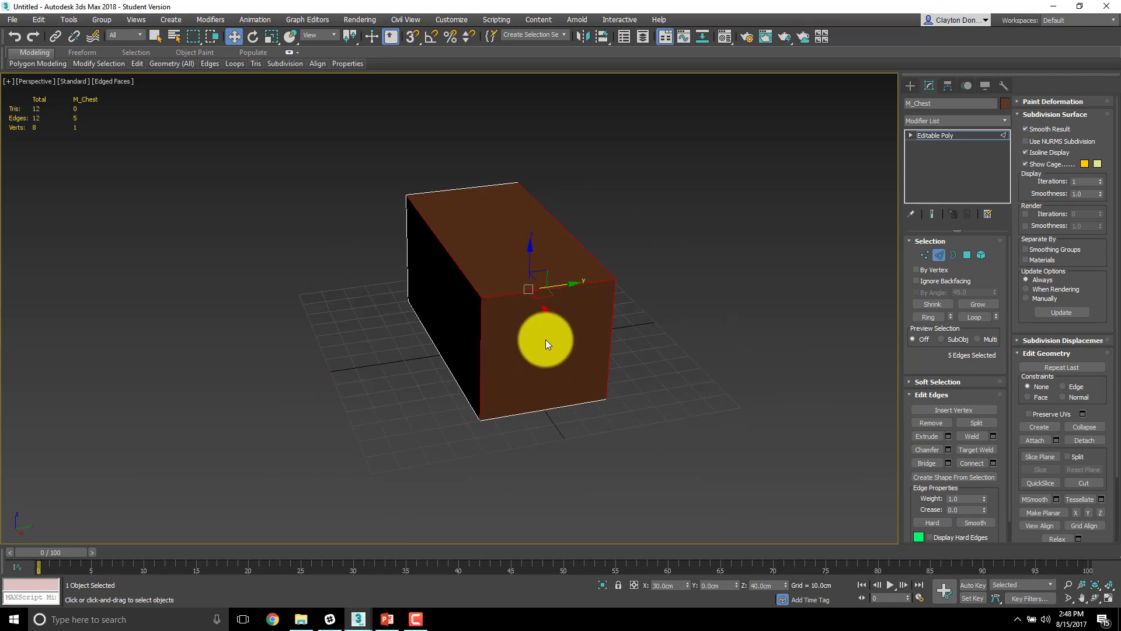
pyautogui.press('r')
pyautogui.moveTo(520, 288); pyautogui.dragTo(514, 266)
pyautogui.keyDown('alt'); pyautogui.moveTo(513, 267); pyautogui.dragTo(482, 358, button='middle'); pyautogui.keyUp('alt')
pyautogui.press('e')
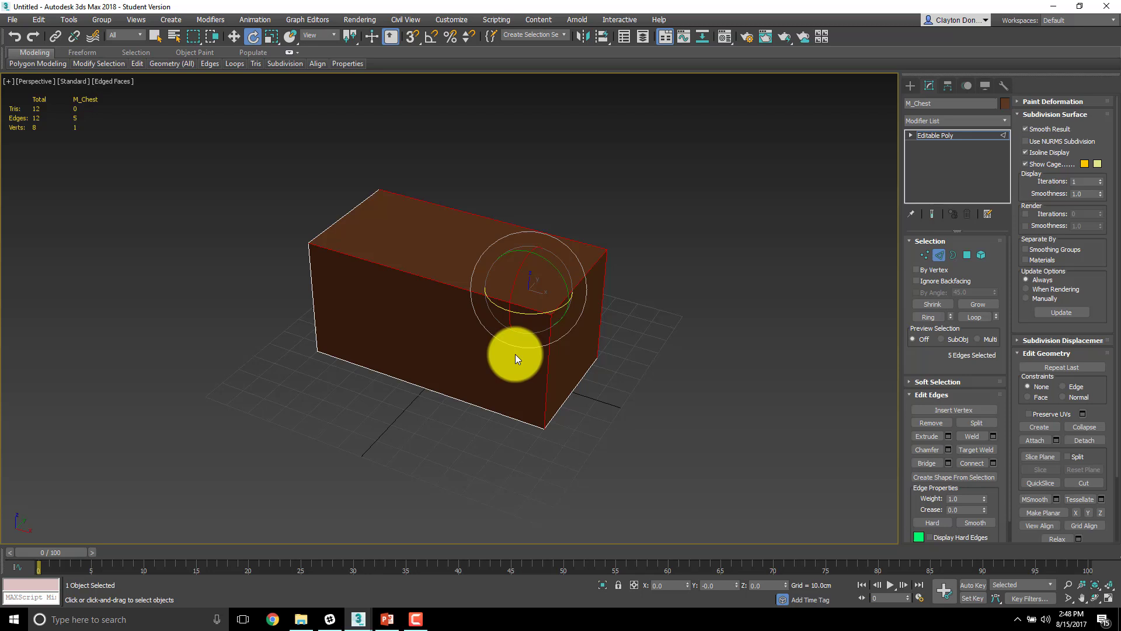
pyautogui.moveTo(555, 260); pyautogui.dragTo(564, 291)
pyautogui.keyDown('alt'); pyautogui.moveTo(564, 291); pyautogui.dragTo(470, 411, button='middle'); pyautogui.keyUp('alt')
pyautogui.click(926, 255)
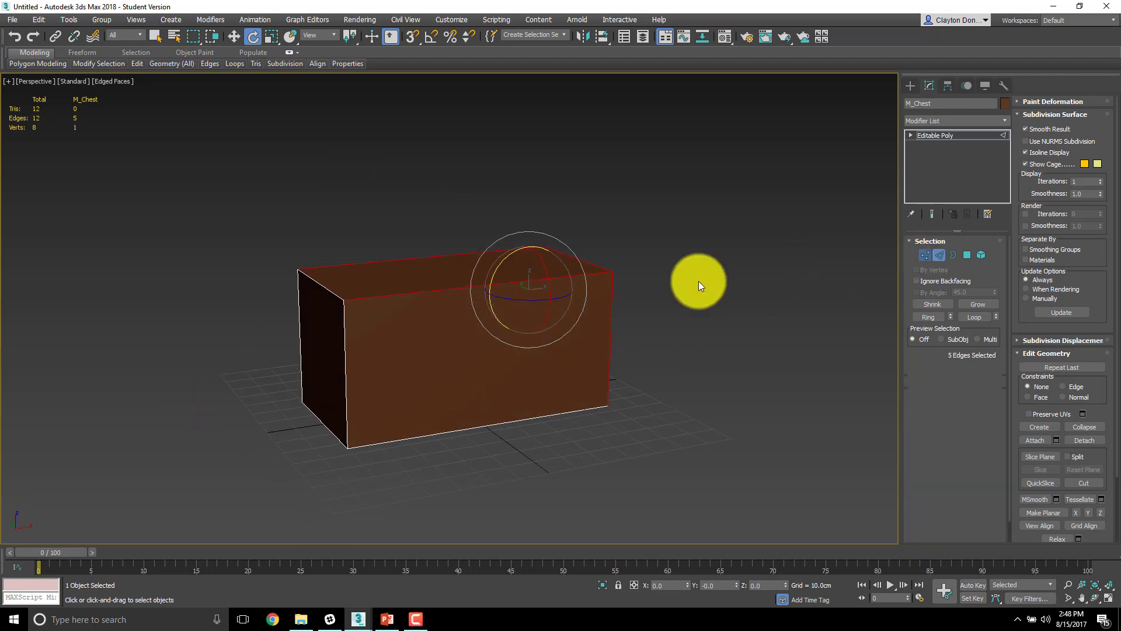
# Step: At Polygon level, select the box's top face, trial-scale it outward, then cancel the scale
pyautogui.click(966, 255)
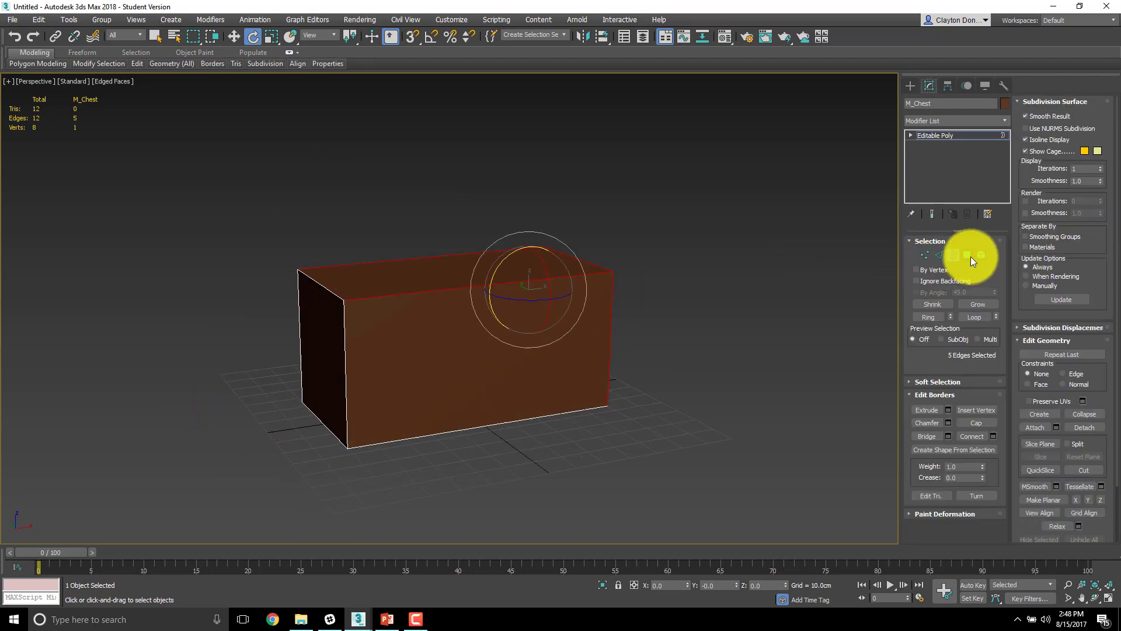
pyautogui.click(723, 286)
pyautogui.click(440, 282)
pyautogui.press('r')
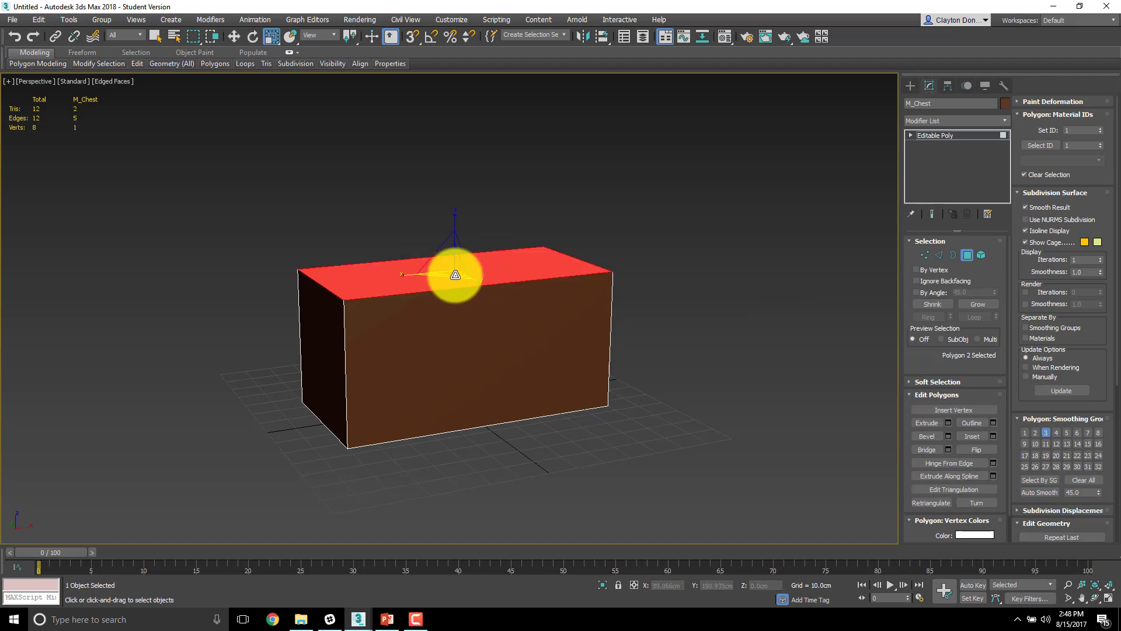
pyautogui.moveTo(453, 273); pyautogui.dragTo(533, 327)
pyautogui.rightClick(533, 328)
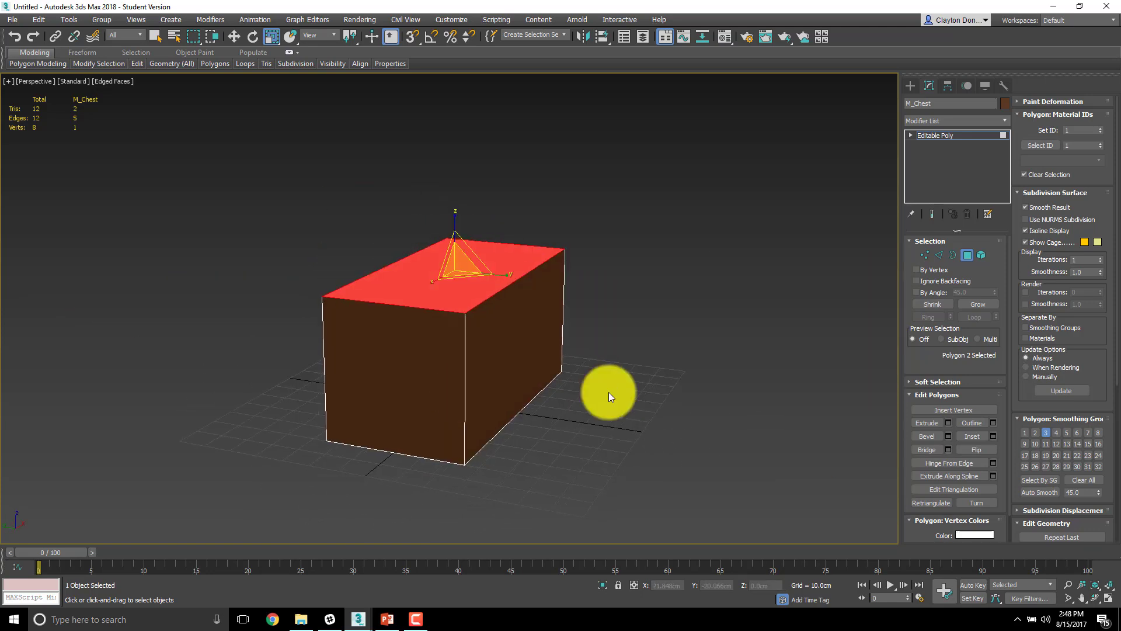
# Step: Select the whole box as one element and orbit around it to inspect
pyautogui.click(982, 255)
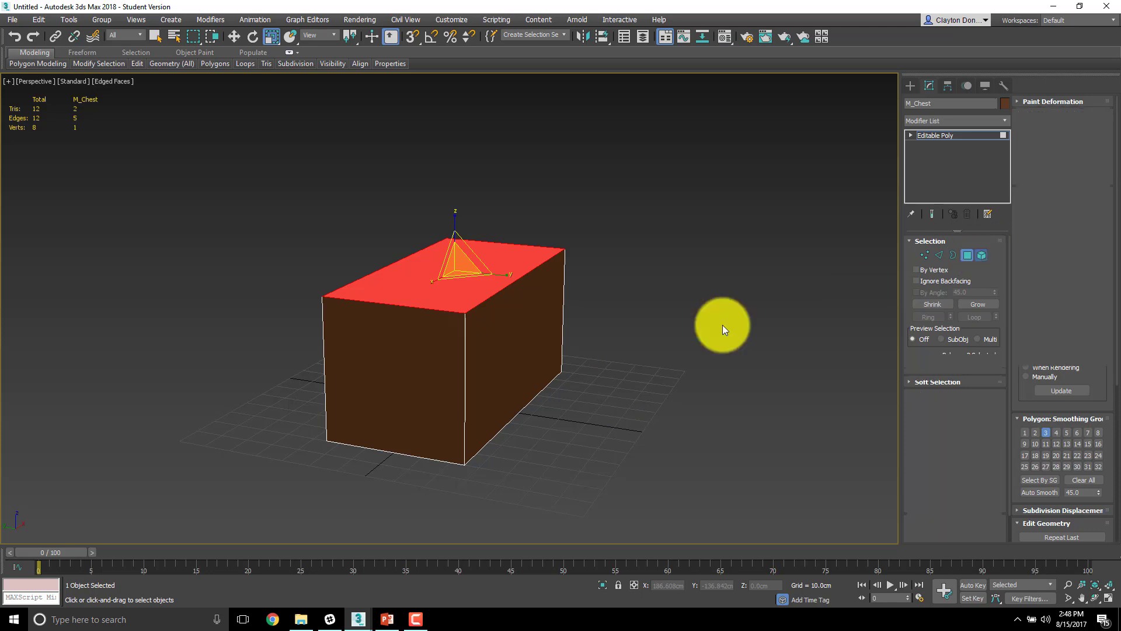
pyautogui.click(496, 380)
pyautogui.keyDown('alt'); pyautogui.moveTo(496, 380); pyautogui.dragTo(562, 423, button='middle'); pyautogui.keyUp('alt')
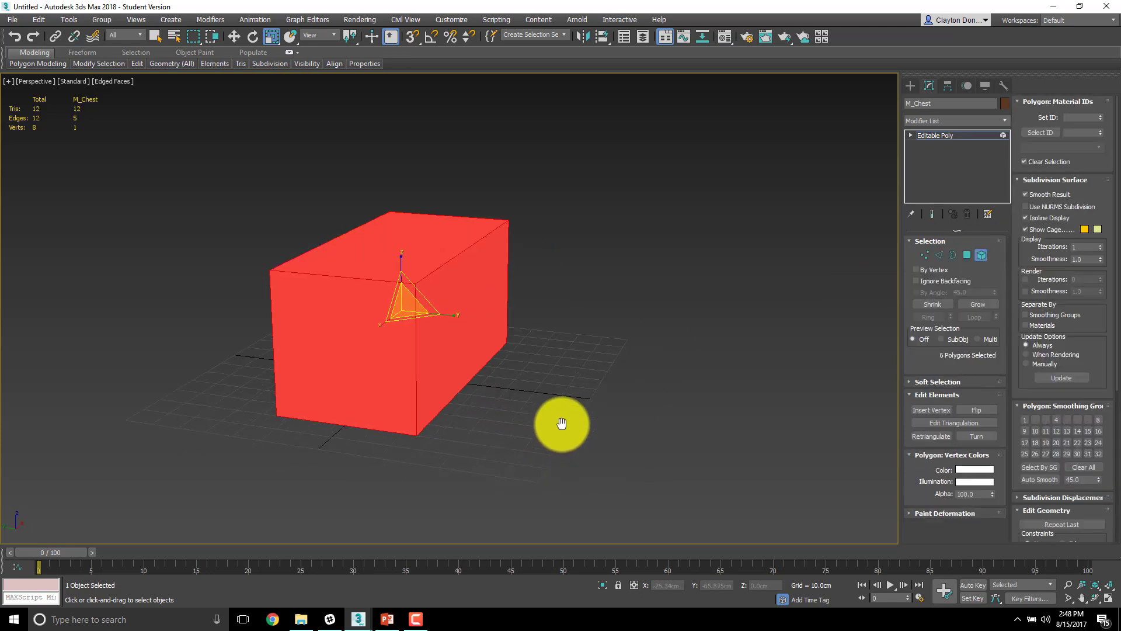
pyautogui.scroll(-5, 562, 421)
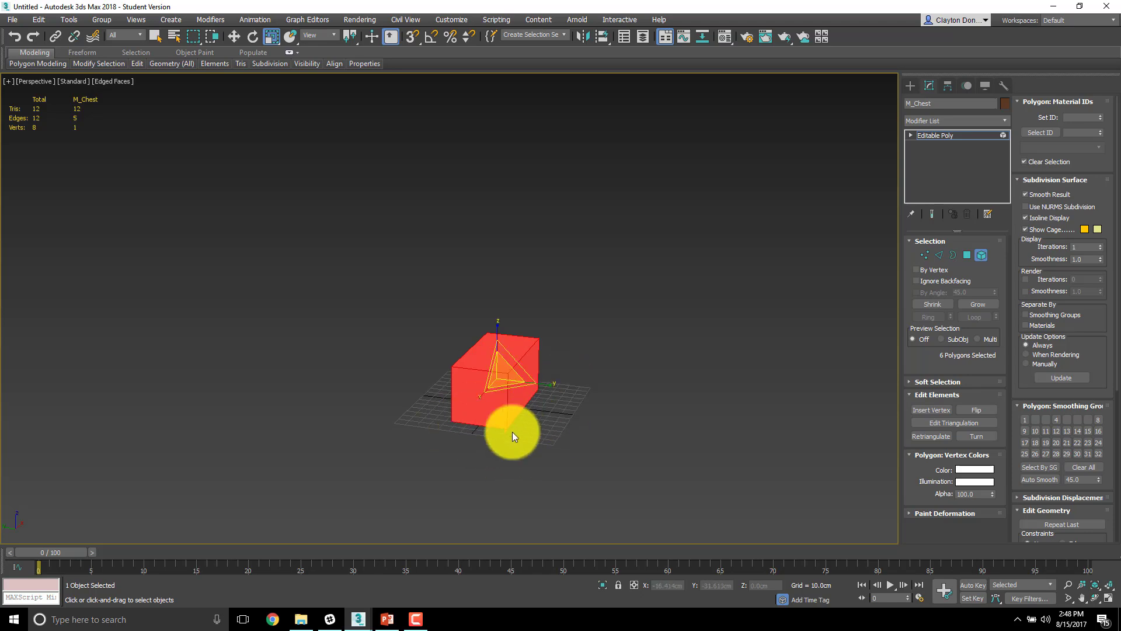
pyautogui.keyDown('alt'); pyautogui.moveTo(513, 435); pyautogui.dragTo(482, 430, button='middle'); pyautogui.keyUp('alt')
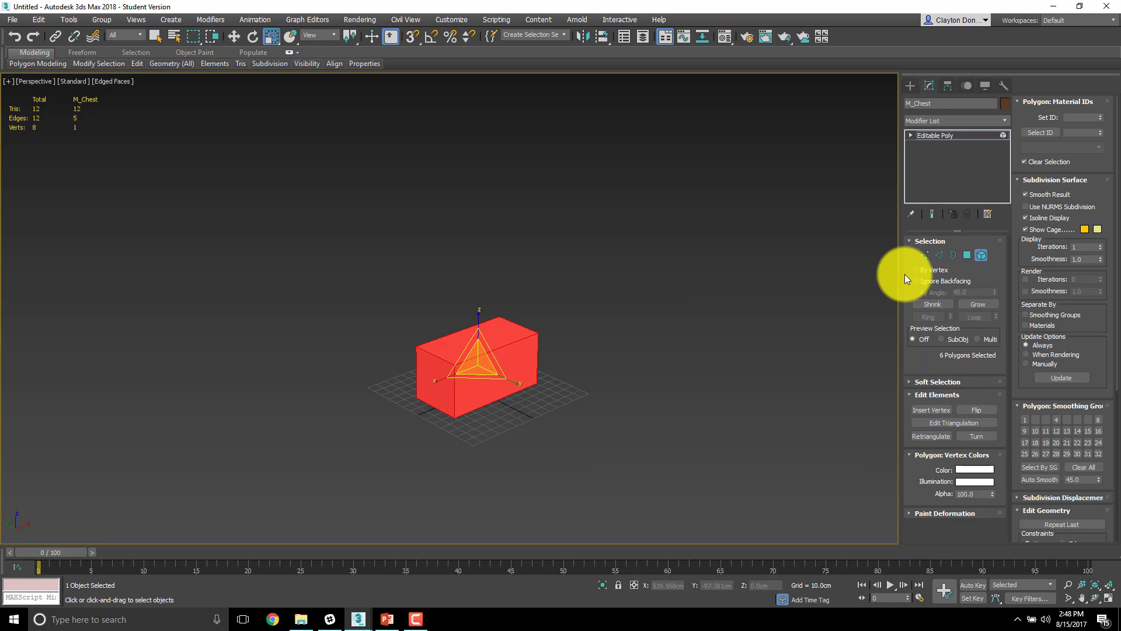
pyautogui.scroll(5, 538, 401)
pyautogui.scroll(-3, 489, 390)
pyautogui.scroll(2, 591, 400)
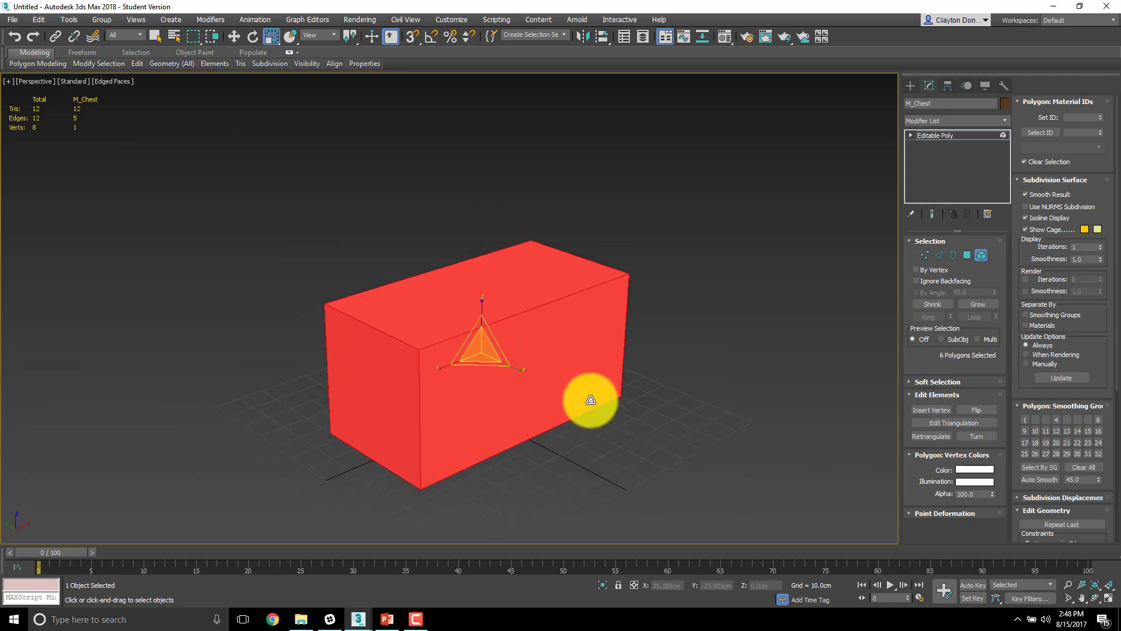
# Step: Return to single-polygon selection and reselect only the box's top face
pyautogui.click(663, 263)
pyautogui.click(484, 301)
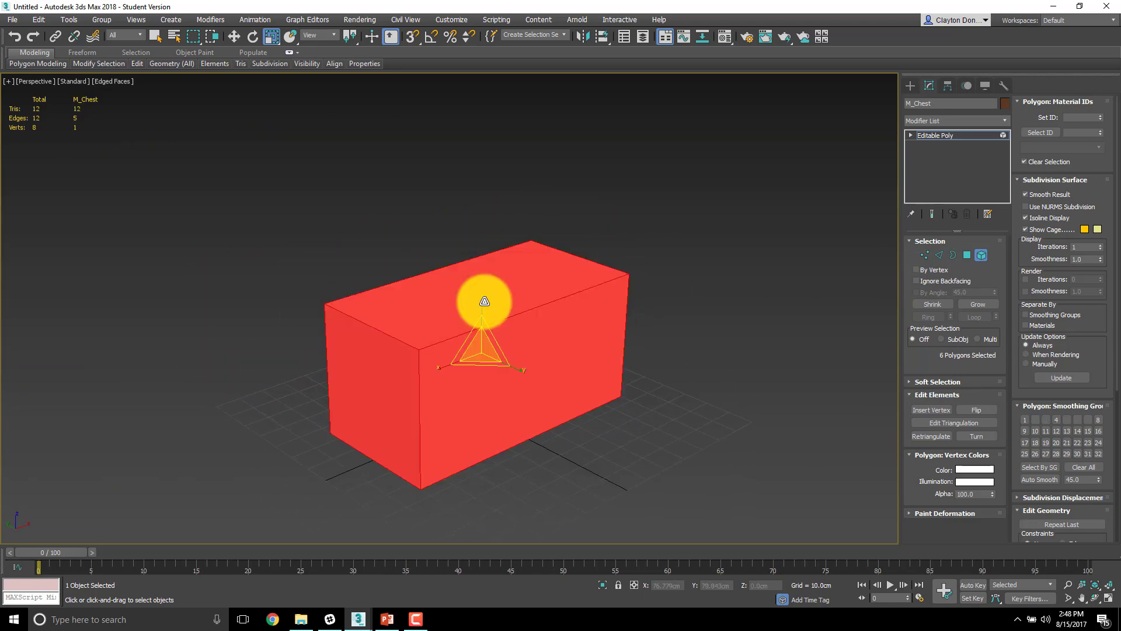
pyautogui.click(967, 255)
pyautogui.click(844, 267)
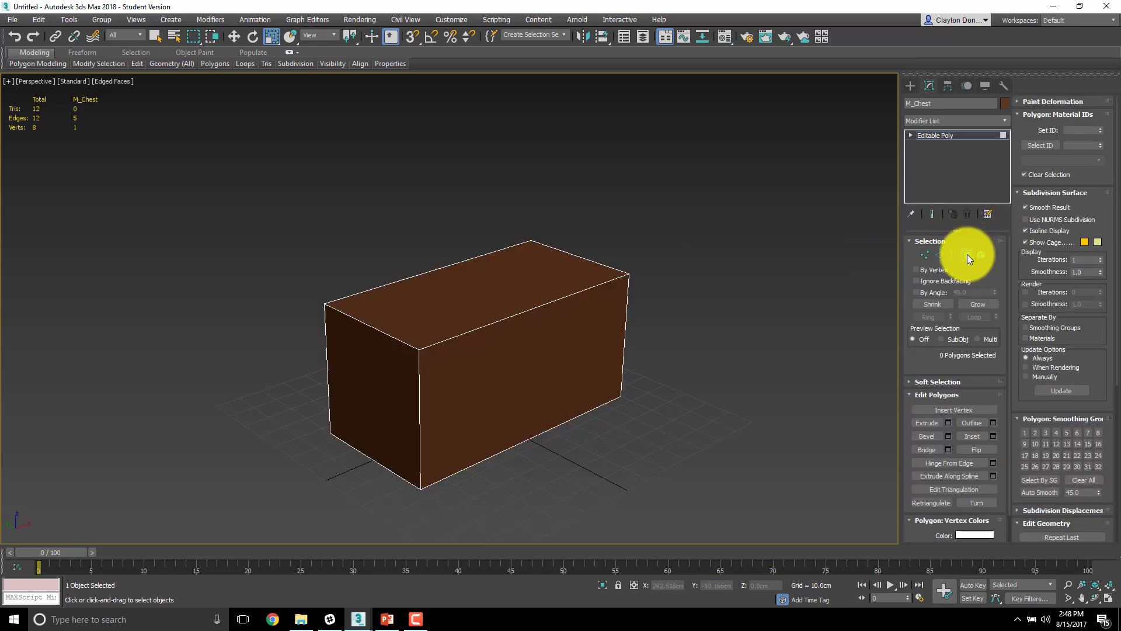
pyautogui.click(420, 303)
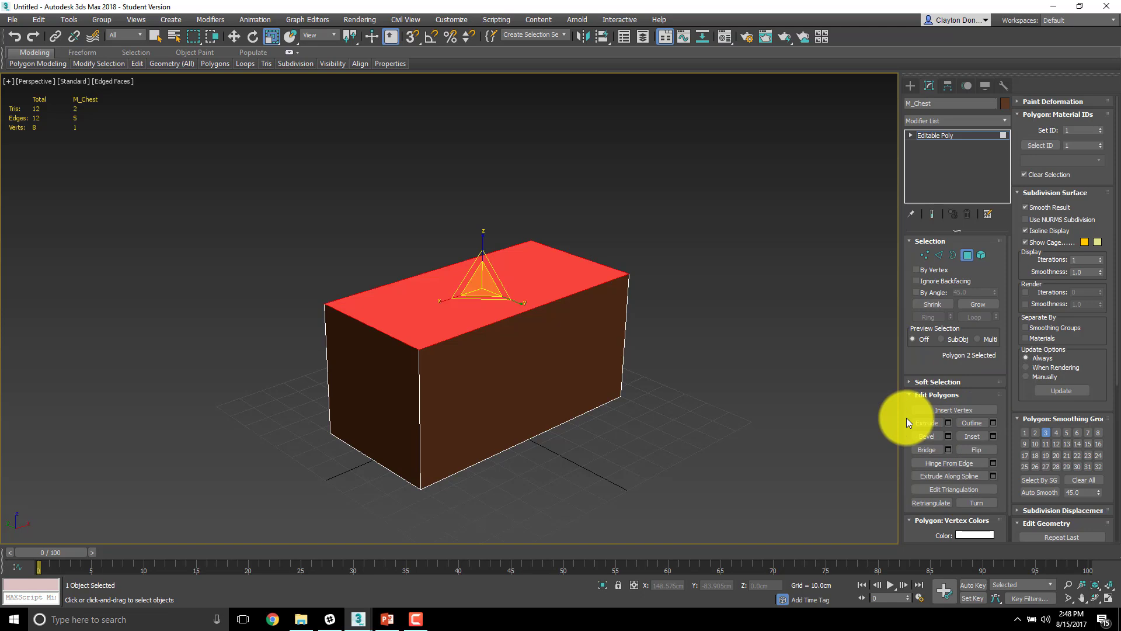
# Step: Scroll the command panel up to Edit Polygons and activate Inset for the top face
pyautogui.moveTo(908, 417); pyautogui.dragTo(908, 335)
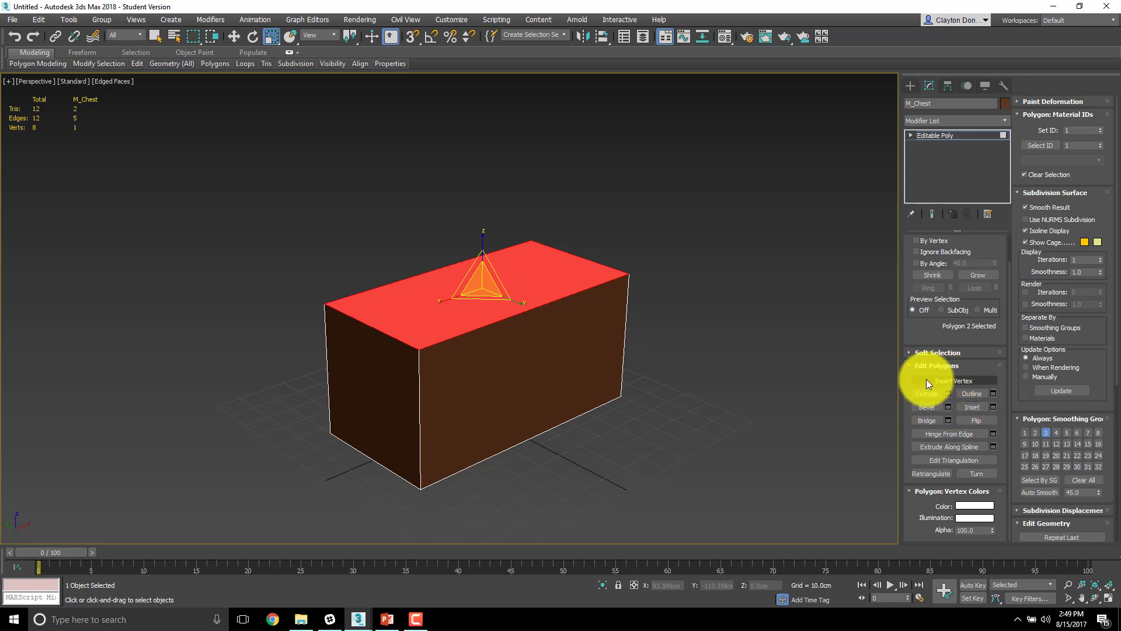
pyautogui.click(972, 408)
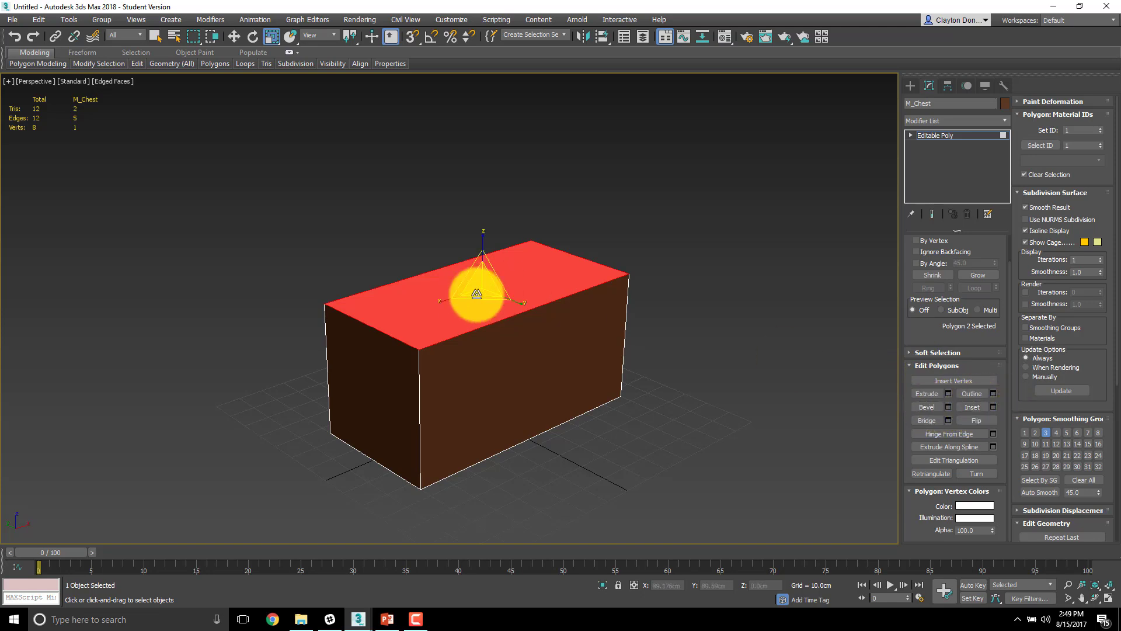
# Step: Drag two trial insets on the top face, inspect them from several angles, and undo both
pyautogui.click(973, 408)
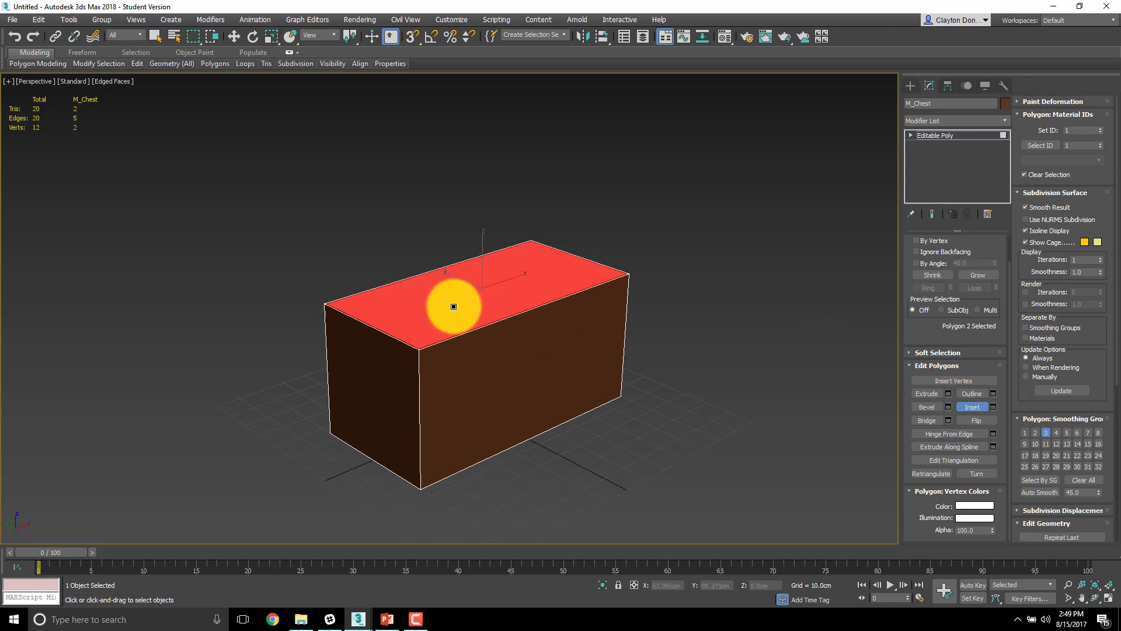
pyautogui.moveTo(453, 303); pyautogui.dragTo(826, 405)
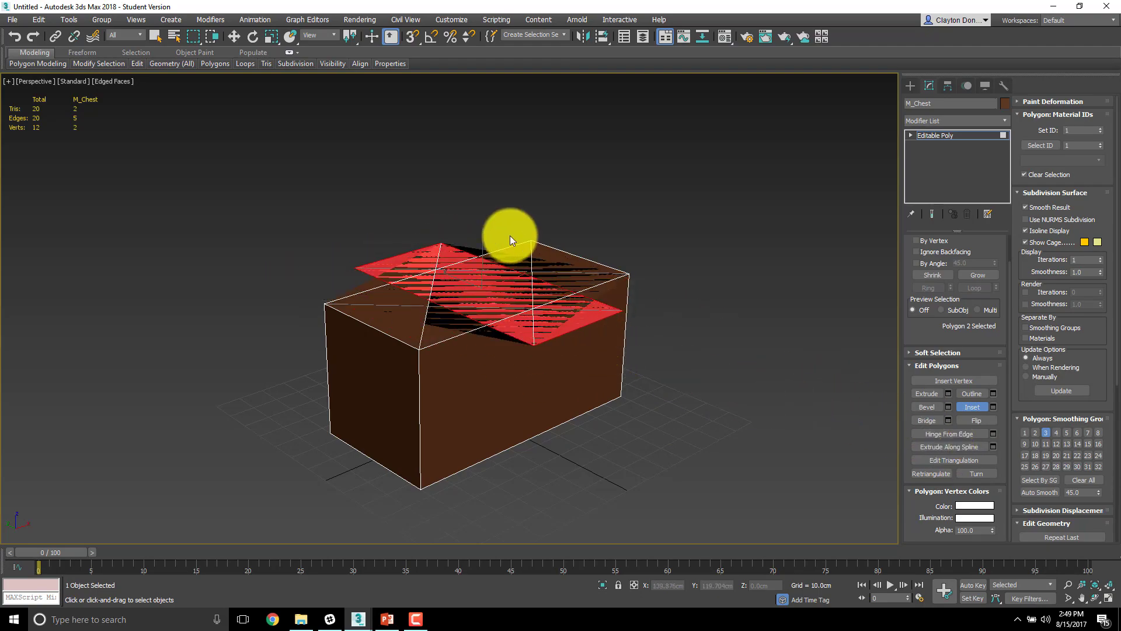
pyautogui.keyDown('alt'); pyautogui.moveTo(509, 236); pyautogui.dragTo(475, 294, button='middle'); pyautogui.keyUp('alt')
pyautogui.scroll(3, 503, 282)
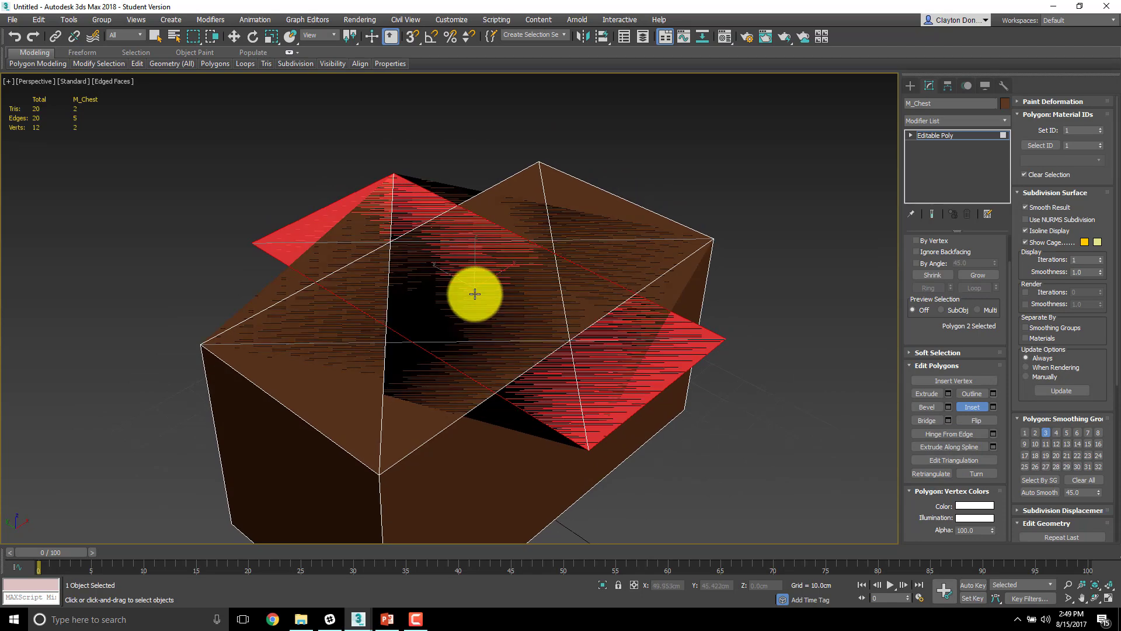
pyautogui.keyDown('alt'); pyautogui.moveTo(502, 243); pyautogui.dragTo(480, 294, button='middle'); pyautogui.keyUp('alt')
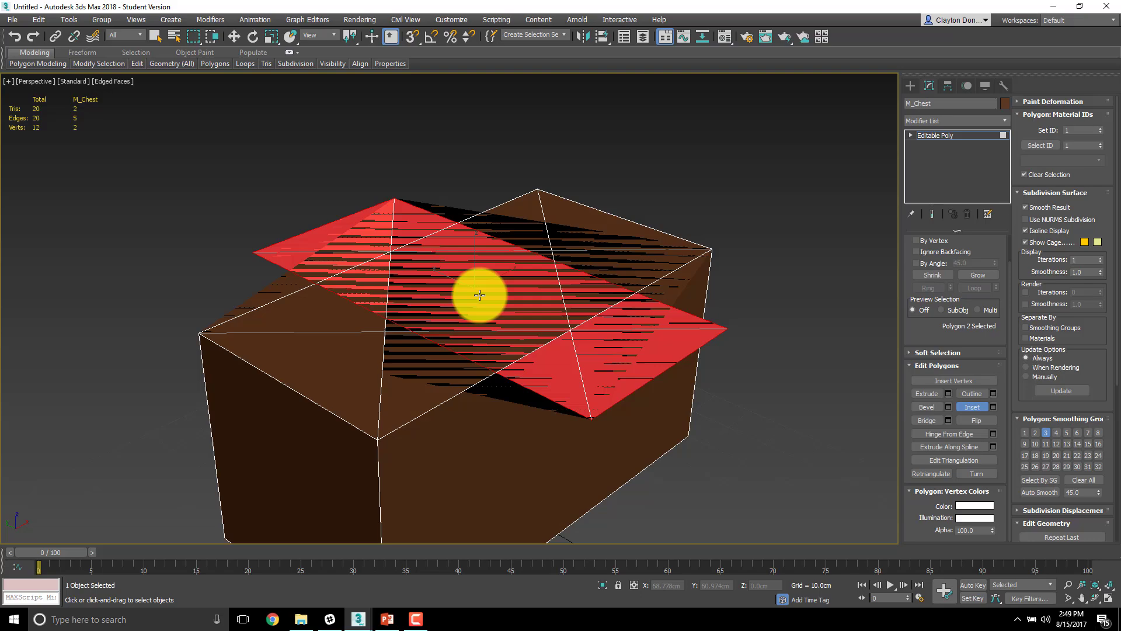
pyautogui.moveTo(560, 346)
pyautogui.keyDown('alt'); pyautogui.mouseDown(button='middle')
pyautogui.moveTo(538, 358)
pyautogui.moveTo(596, 372)
pyautogui.moveTo(565, 407)
pyautogui.moveTo(664, 290)
pyautogui.moveTo(569, 365)
pyautogui.mouseUp(button='middle'); pyautogui.keyUp('alt')
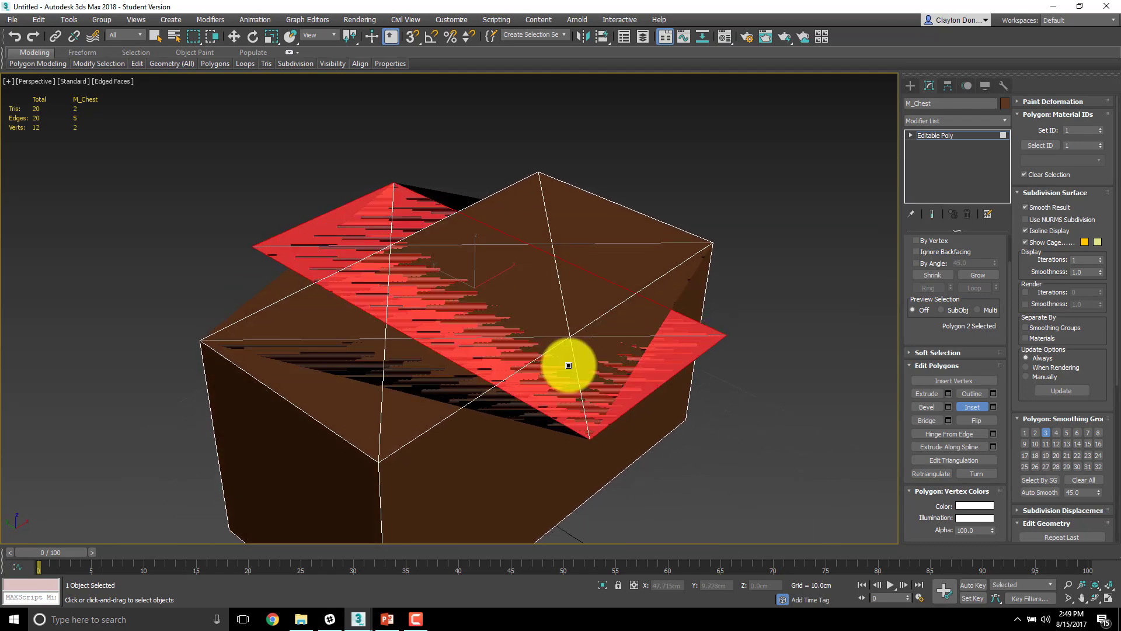
pyautogui.hotkey('ctrl', 'z')
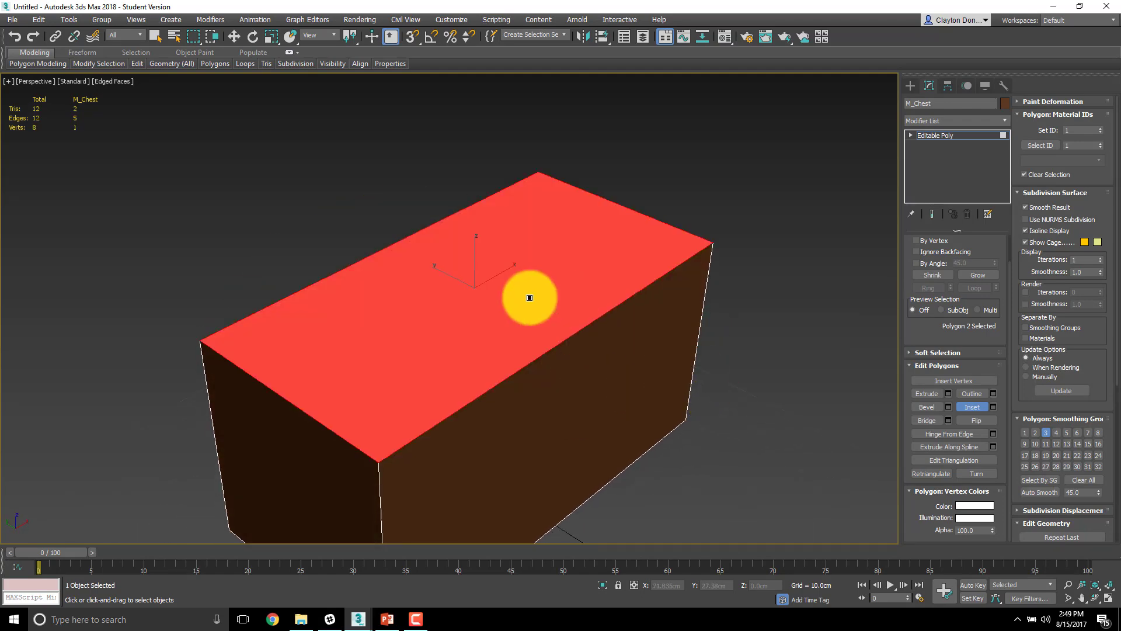
pyautogui.moveTo(529, 297); pyautogui.dragTo(496, 296)
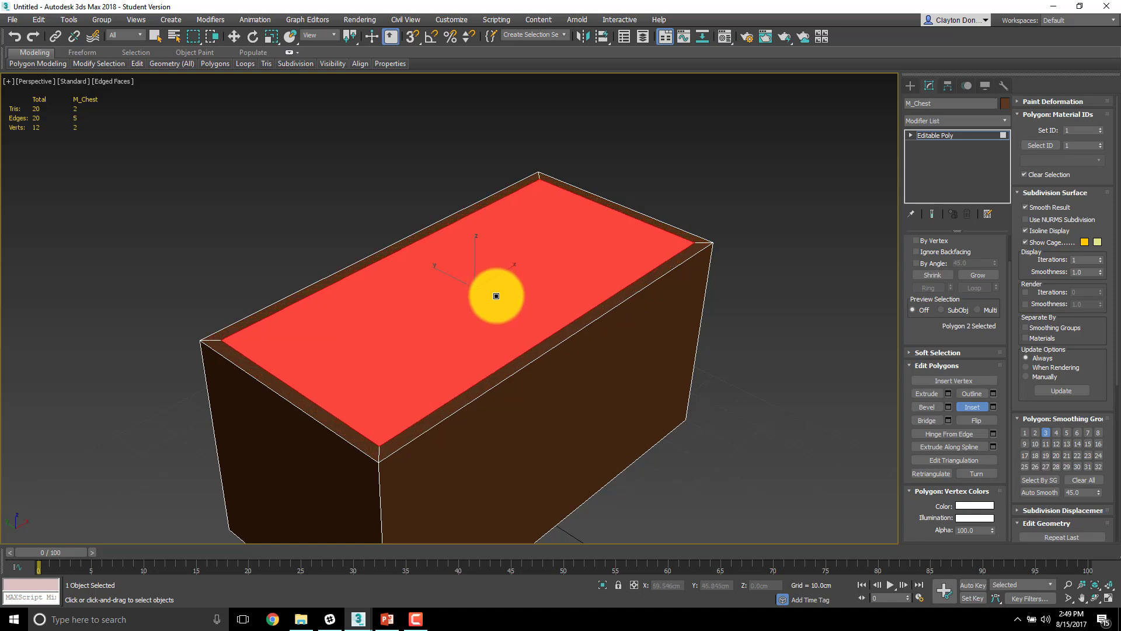
pyautogui.keyDown('alt'); pyautogui.moveTo(398, 338); pyautogui.dragTo(420, 337, button='middle'); pyautogui.keyUp('alt')
pyautogui.hotkey('ctrl', 'z')
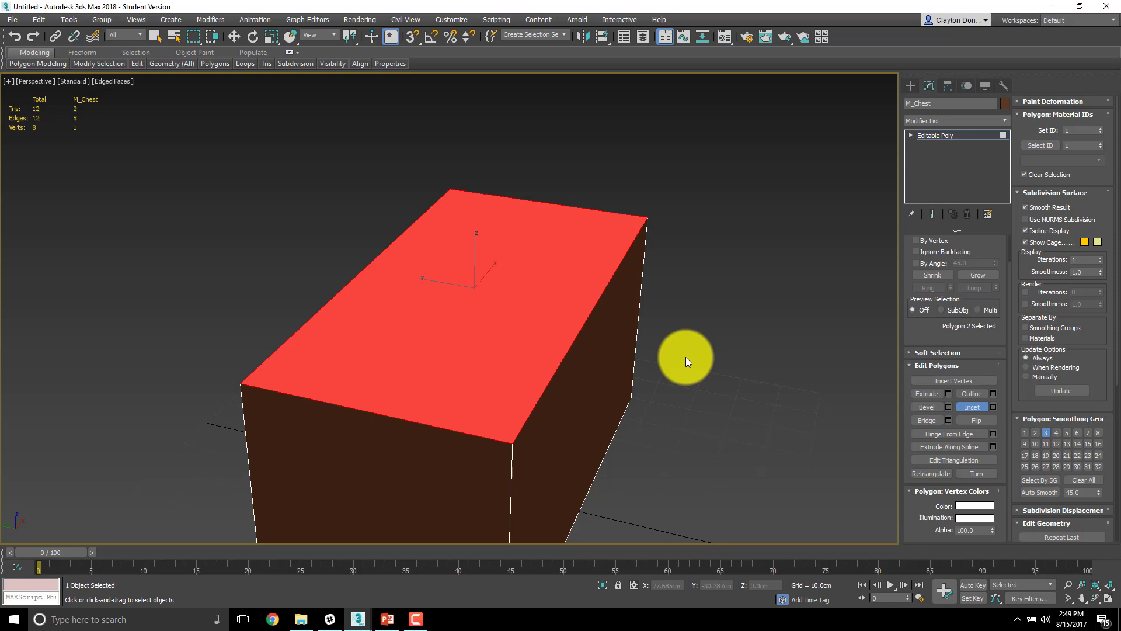
# Step: Apply a 3 cm inset to the top face through the Inset settings caddy
pyautogui.click(993, 406)
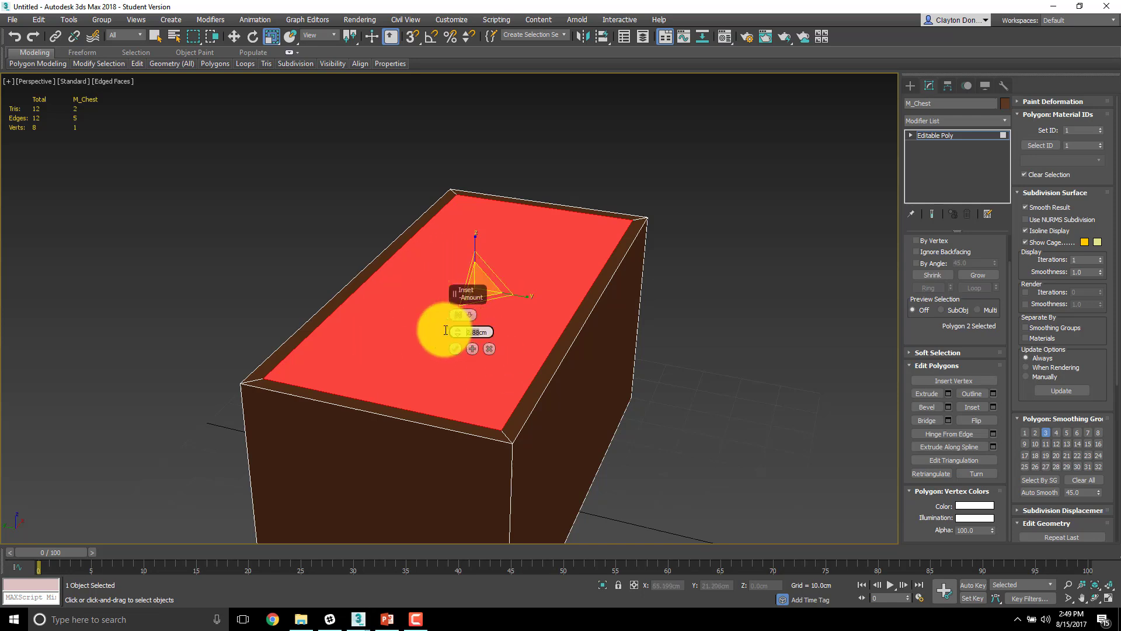
pyautogui.doubleClick(475, 329)
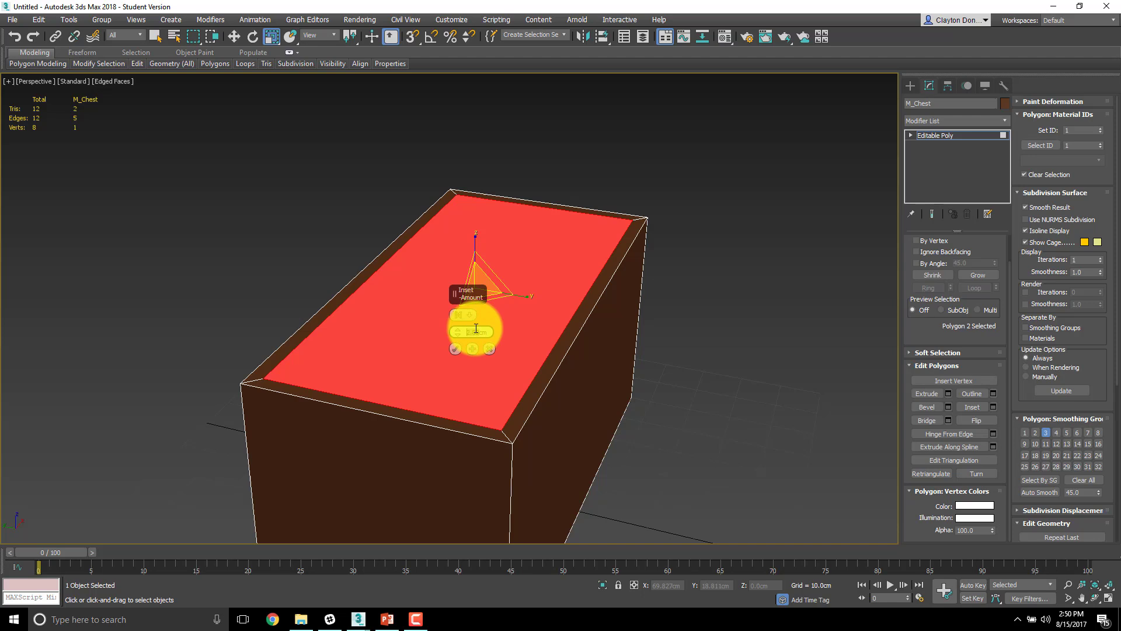
pyautogui.doubleClick(476, 329)
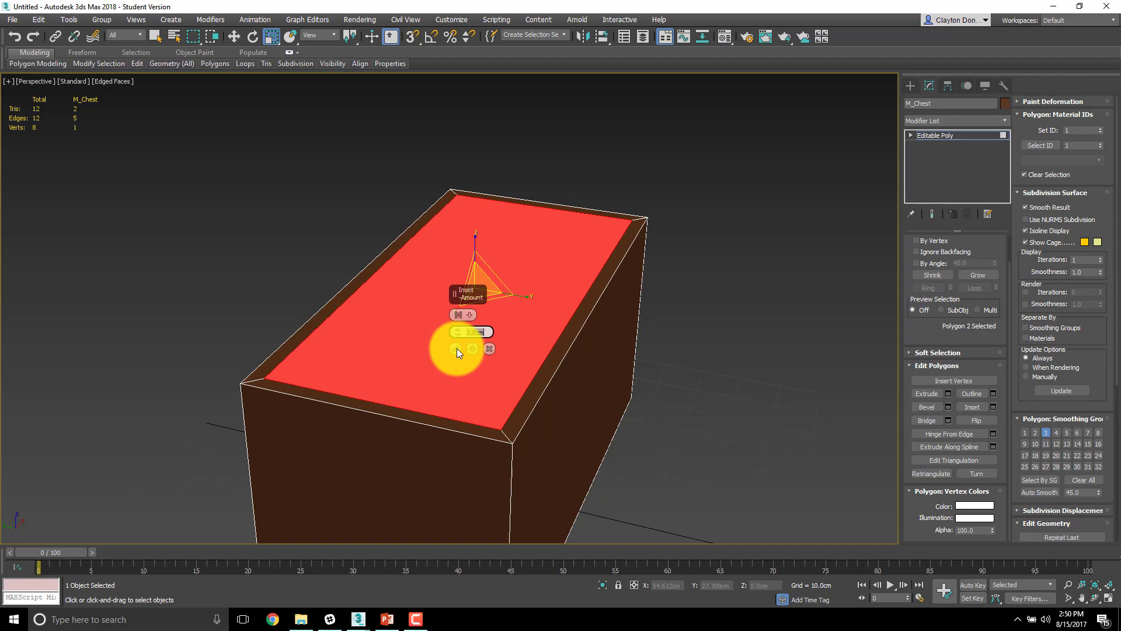
pyautogui.click(456, 349)
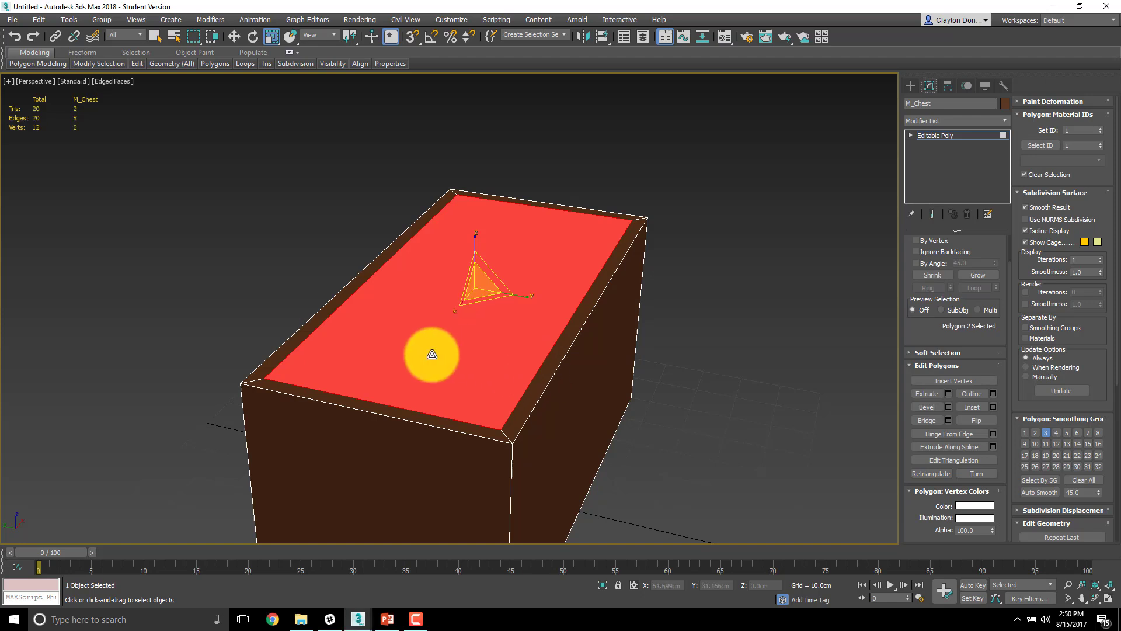
# Step: Trial-move the inner top face up and down, cancel the move, and orbit around the box
pyautogui.press('w')
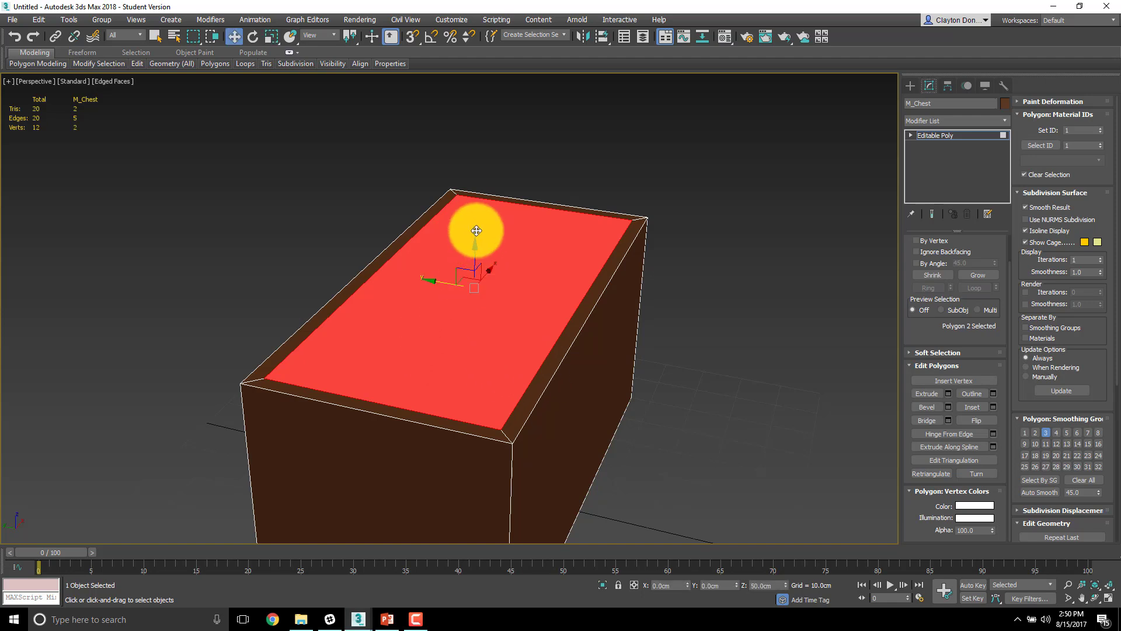
pyautogui.moveTo(493, 130); pyautogui.dragTo(483, 282)
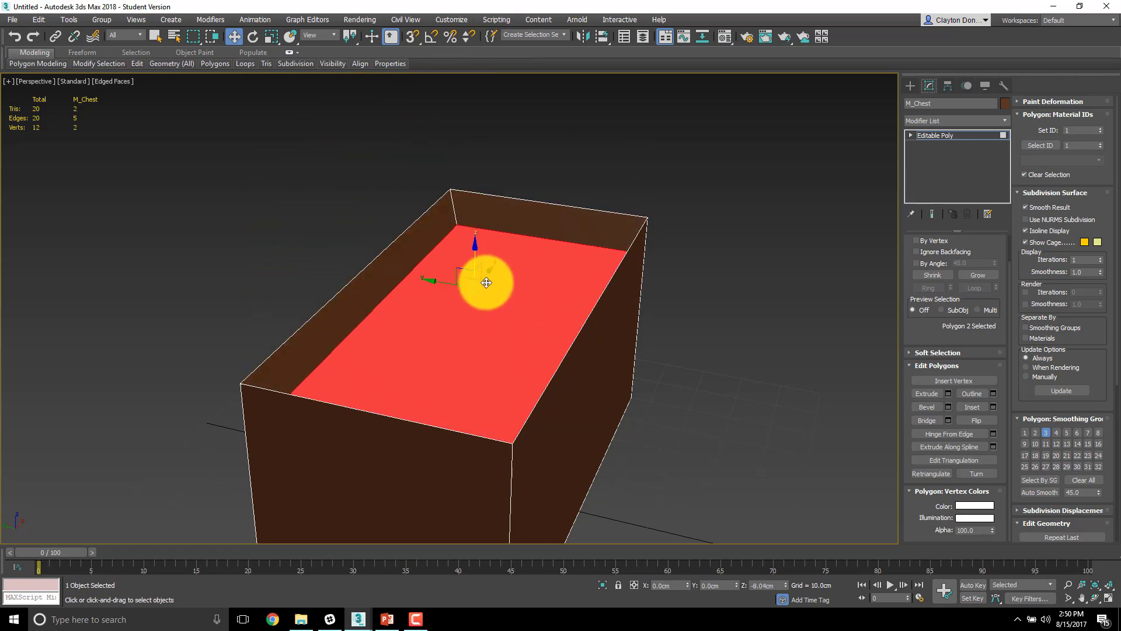
pyautogui.rightClick(482, 283)
pyautogui.keyDown('alt'); pyautogui.moveTo(550, 249); pyautogui.dragTo(546, 220, button='middle'); pyautogui.keyUp('alt')
# Step: Extrude the inner red top face downward into the box, undo it, and extrude again
pyautogui.keyDown('alt'); pyautogui.moveTo(357, 310); pyautogui.dragTo(554, 125, button='middle'); pyautogui.keyUp('alt')
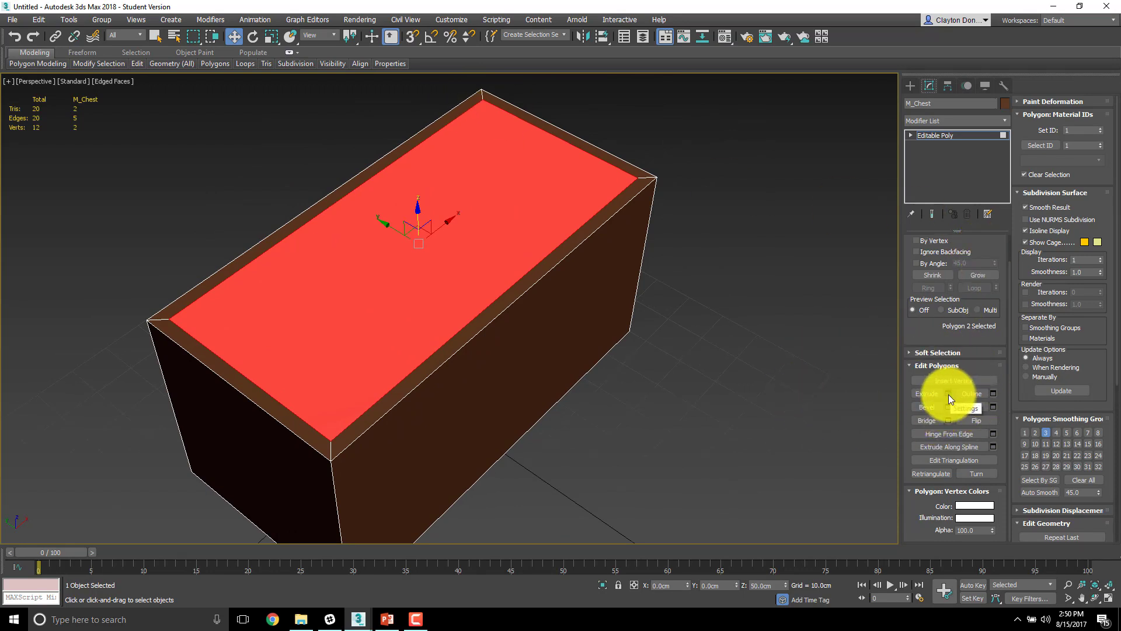
pyautogui.click(927, 394)
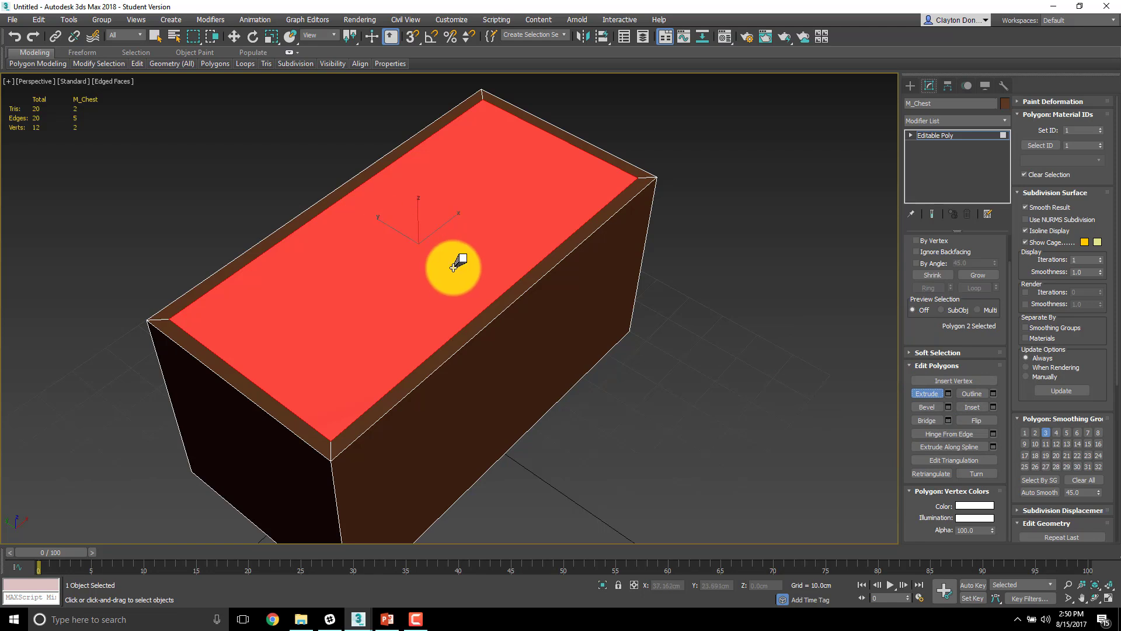
pyautogui.keyDown('alt'); pyautogui.moveTo(454, 266); pyautogui.dragTo(546, 195, button='middle'); pyautogui.keyUp('alt')
pyautogui.moveTo(546, 196); pyautogui.dragTo(517, 420)
pyautogui.moveTo(520, 468); pyautogui.dragTo(526, 243)
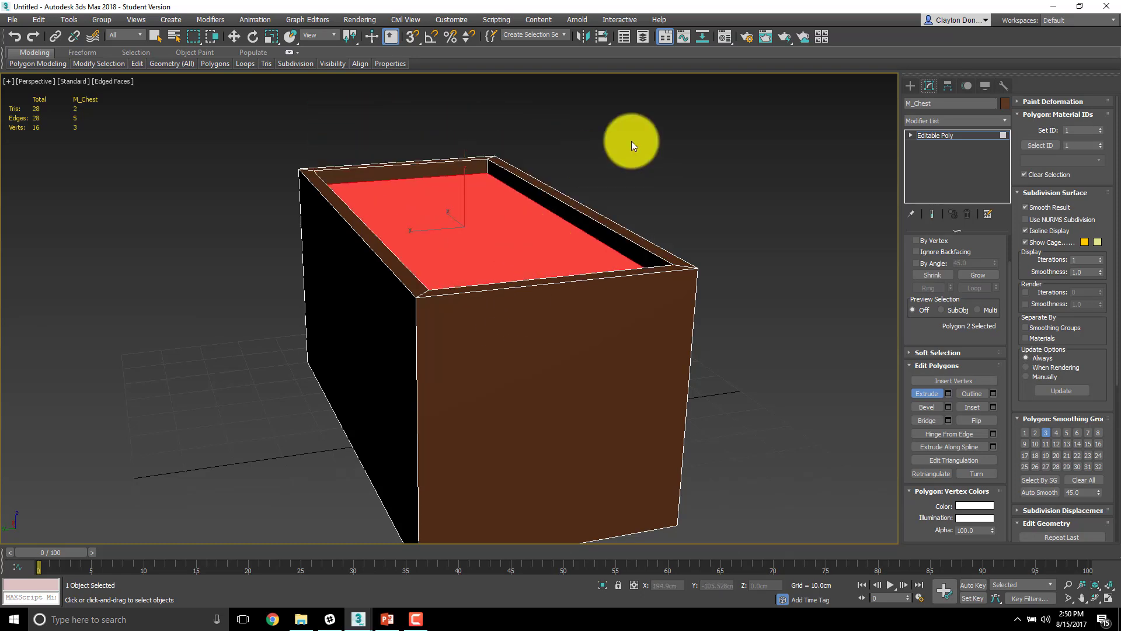
pyautogui.keyDown('alt'); pyautogui.moveTo(514, 290); pyautogui.dragTo(693, 260, button='middle'); pyautogui.keyUp('alt')
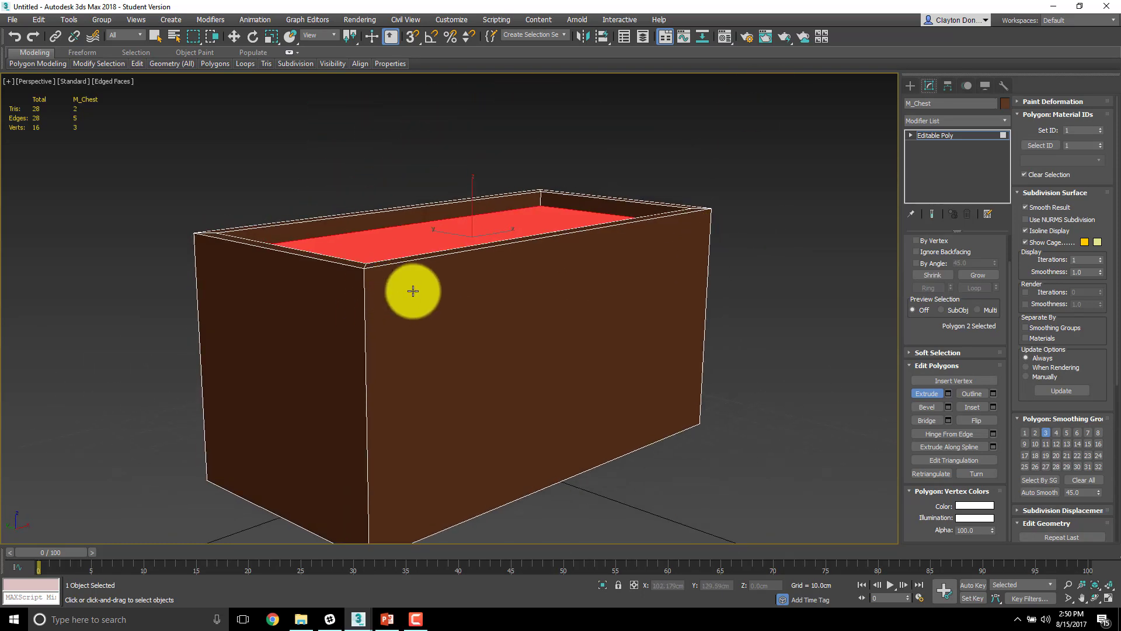
pyautogui.hotkey('ctrl', 'z')
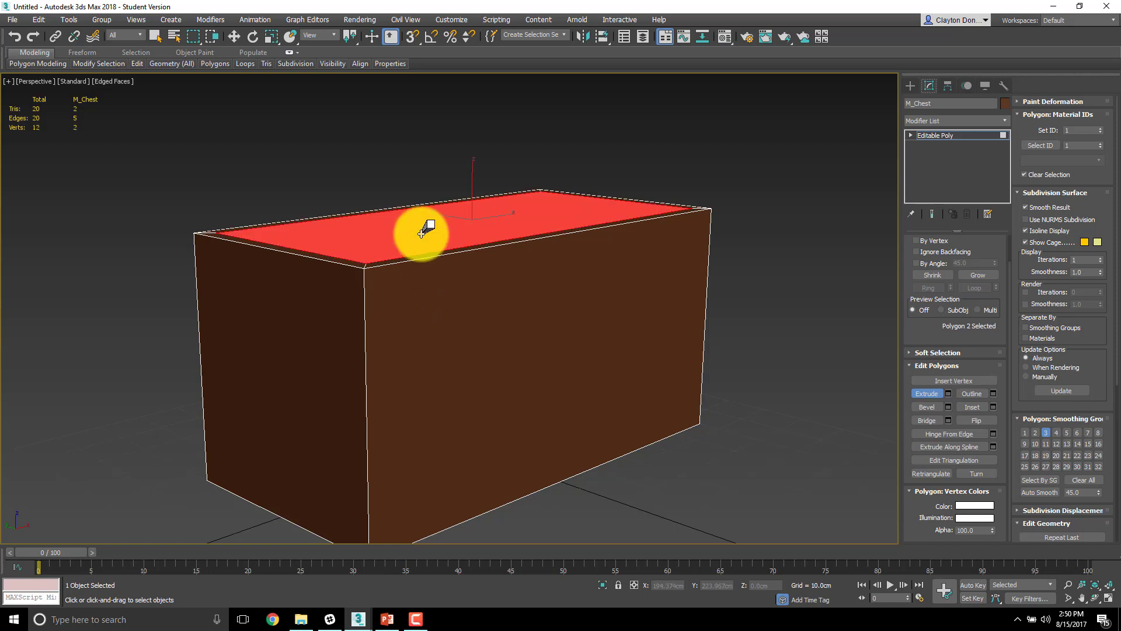
pyautogui.moveTo(421, 232); pyautogui.dragTo(450, 342)
# Step: In the Left view, push the extruded face near the box's bottom, then orbit to look inside
pyautogui.press('l')
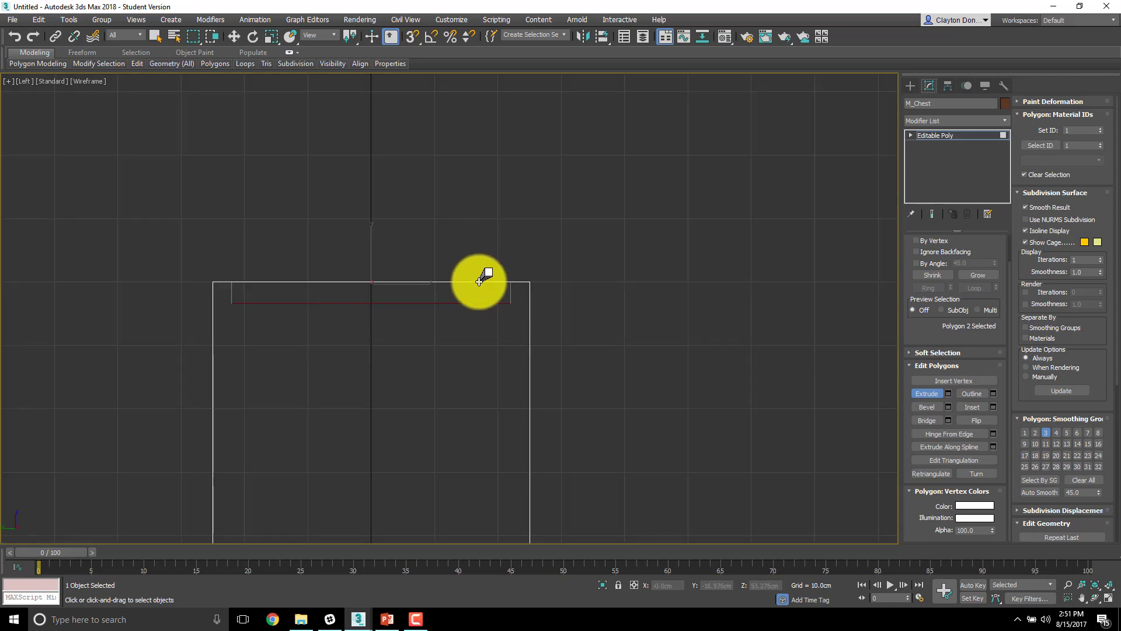
pyautogui.moveTo(478, 282); pyautogui.dragTo(629, 385)
pyautogui.moveTo(623, 411); pyautogui.dragTo(653, 240, button='middle')
pyautogui.moveTo(653, 240); pyautogui.dragTo(653, 455)
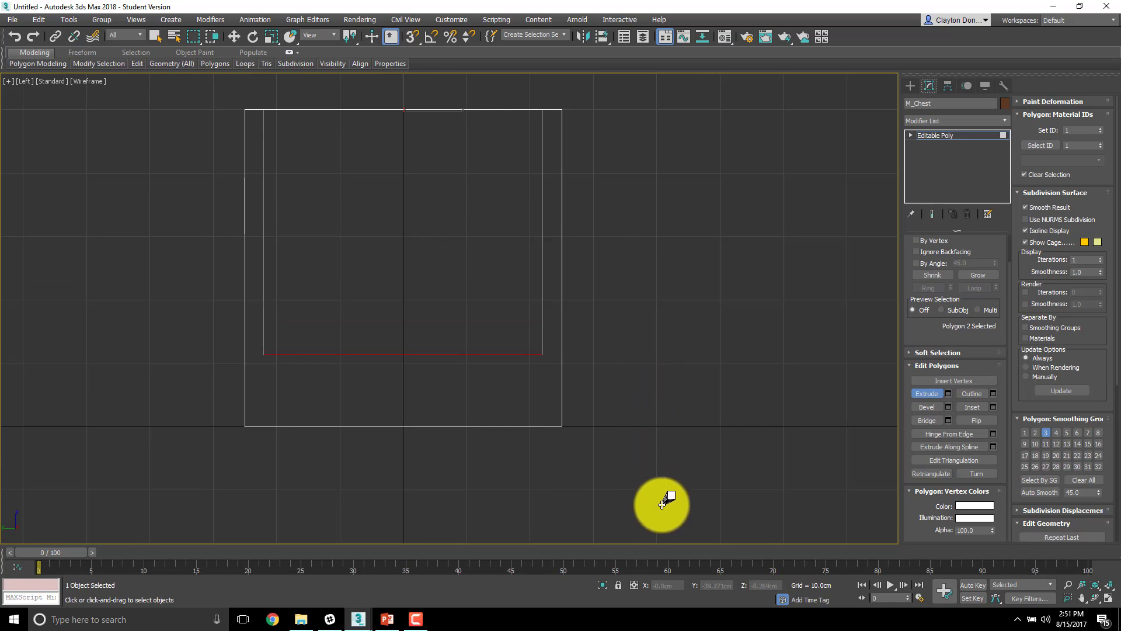
pyautogui.moveTo(661, 504); pyautogui.dragTo(666, 538)
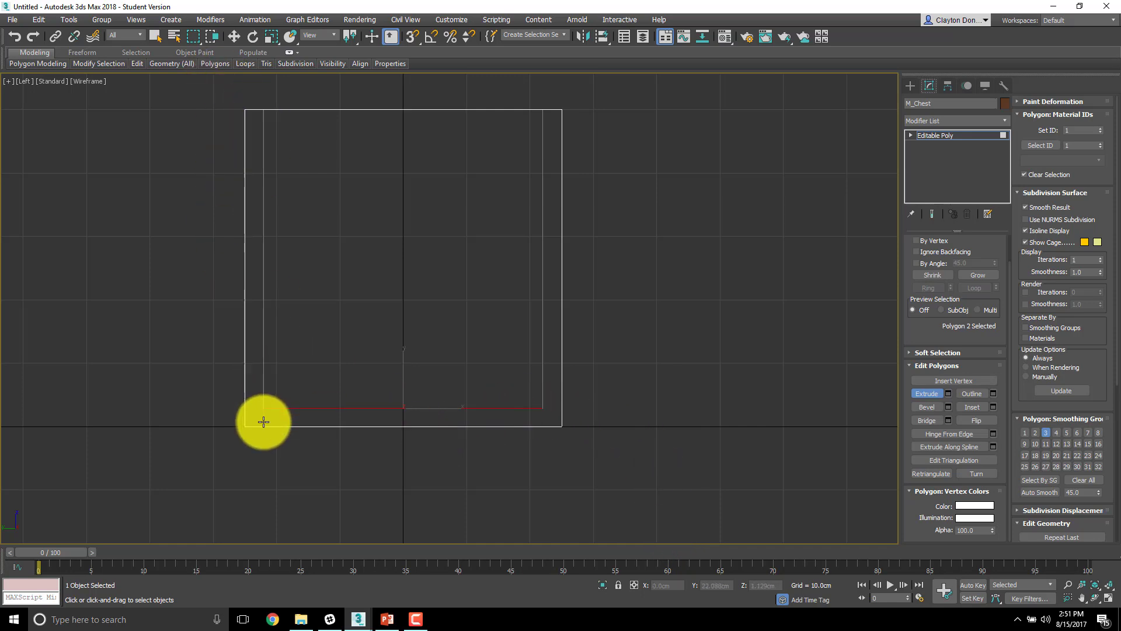
pyautogui.keyDown('alt'); pyautogui.moveTo(538, 416); pyautogui.dragTo(460, 430, button='middle'); pyautogui.keyUp('alt')
pyautogui.keyDown('alt'); pyautogui.moveTo(179, 440); pyautogui.dragTo(331, 431, button='middle'); pyautogui.keyUp('alt')
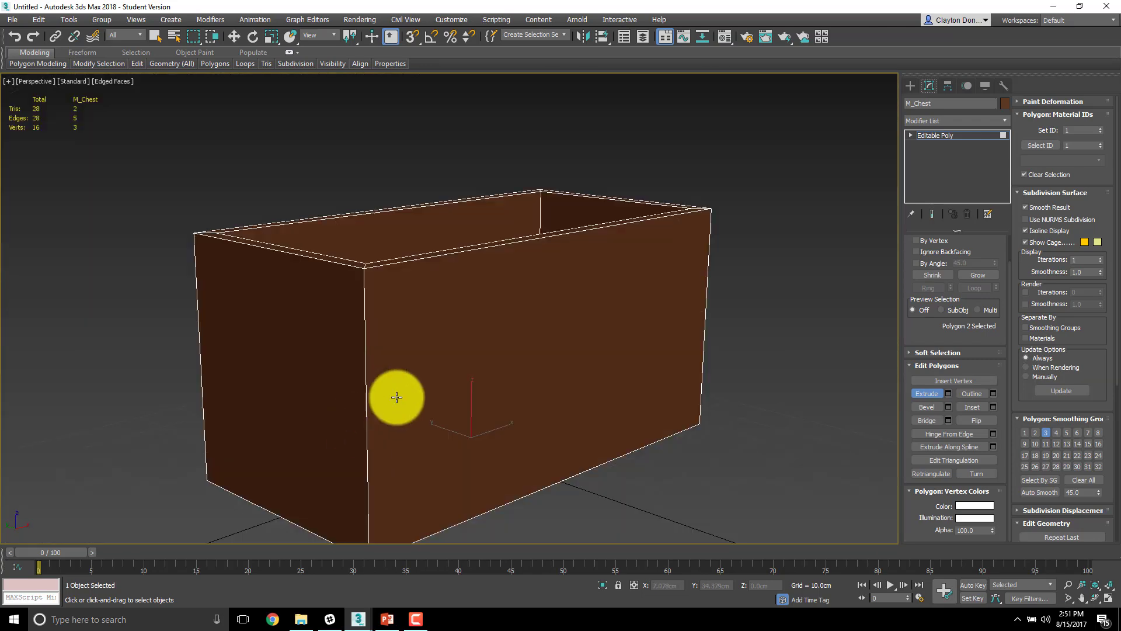
pyautogui.moveTo(395, 395)
pyautogui.keyDown('alt'); pyautogui.mouseDown(button='middle')
pyautogui.moveTo(395, 342)
pyautogui.moveTo(380, 353)
pyautogui.moveTo(395, 342)
pyautogui.moveTo(396, 401)
pyautogui.moveTo(501, 335)
pyautogui.moveTo(458, 372)
pyautogui.moveTo(384, 336)
pyautogui.mouseUp(button='middle'); pyautogui.keyUp('alt')
pyautogui.scroll(-5, 396, 342)
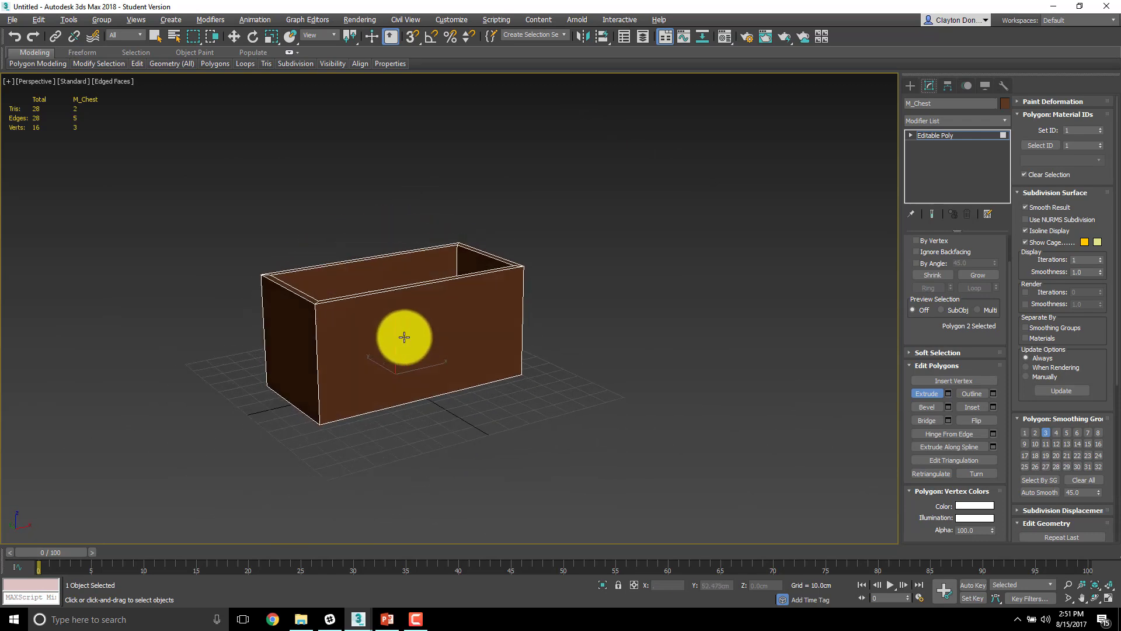
pyautogui.keyDown('alt'); pyautogui.moveTo(516, 313); pyautogui.dragTo(486, 302, button='middle'); pyautogui.keyUp('alt')
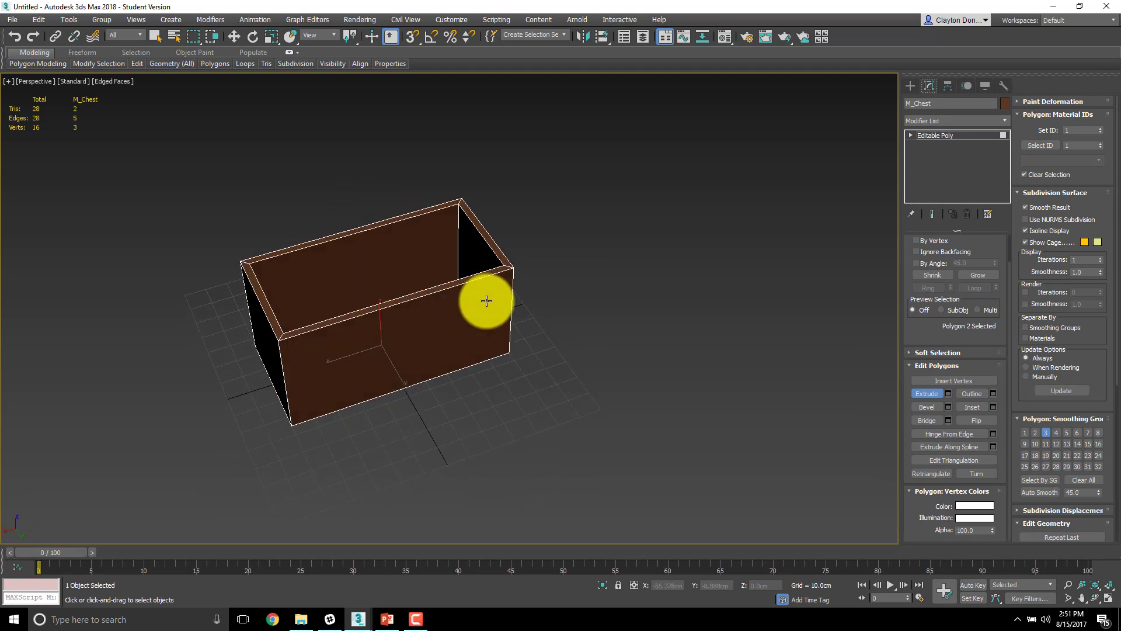
pyautogui.press('f')
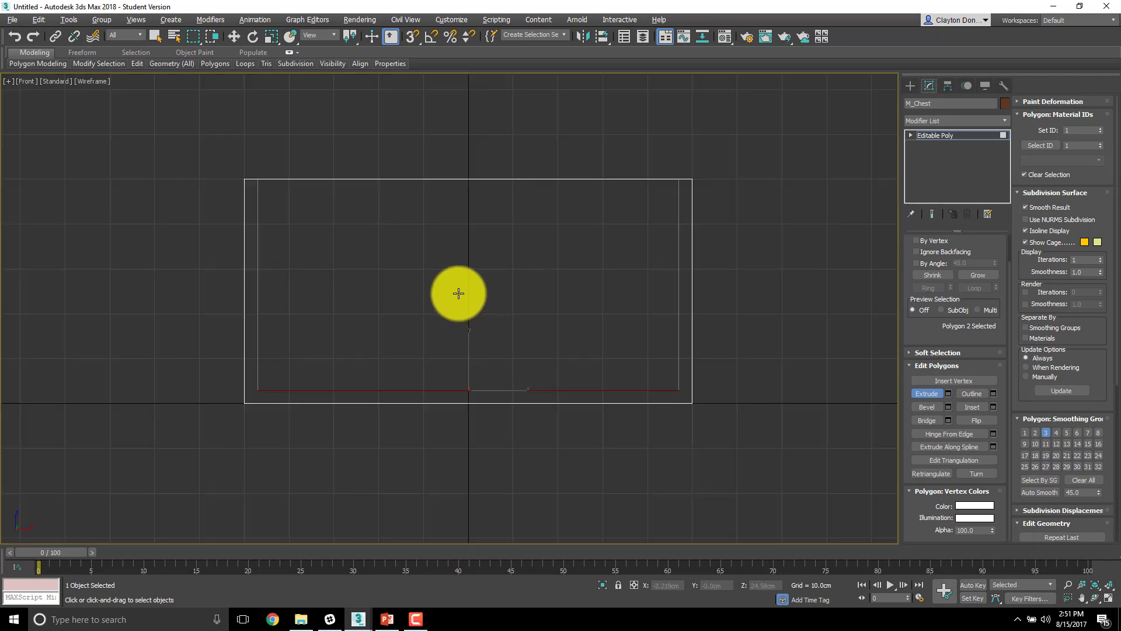
pyautogui.keyDown('alt'); pyautogui.moveTo(459, 293); pyautogui.dragTo(493, 323, button='middle'); pyautogui.keyUp('alt')
pyautogui.press('p')
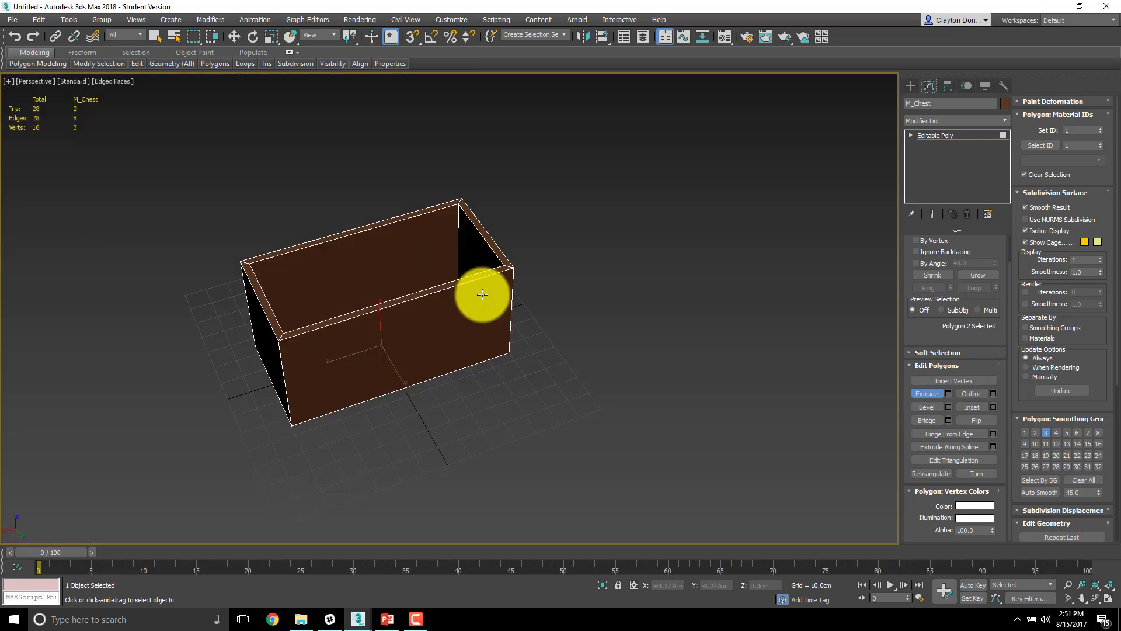
pyautogui.moveTo(407, 371)
pyautogui.keyDown('alt'); pyautogui.mouseDown(button='middle')
pyautogui.moveTo(431, 351)
pyautogui.moveTo(426, 430)
pyautogui.moveTo(453, 352)
pyautogui.moveTo(427, 336)
pyautogui.moveTo(400, 368)
pyautogui.moveTo(445, 320)
pyautogui.moveTo(368, 393)
pyautogui.moveTo(387, 343)
pyautogui.moveTo(498, 327)
pyautogui.moveTo(388, 346)
pyautogui.moveTo(417, 413)
pyautogui.moveTo(405, 413)
pyautogui.moveTo(395, 381)
pyautogui.moveTo(455, 430)
pyautogui.mouseUp(button='middle'); pyautogui.keyUp('alt')
pyautogui.press('F3')
pyautogui.press('F3')
pyautogui.scroll(3, 452, 342)
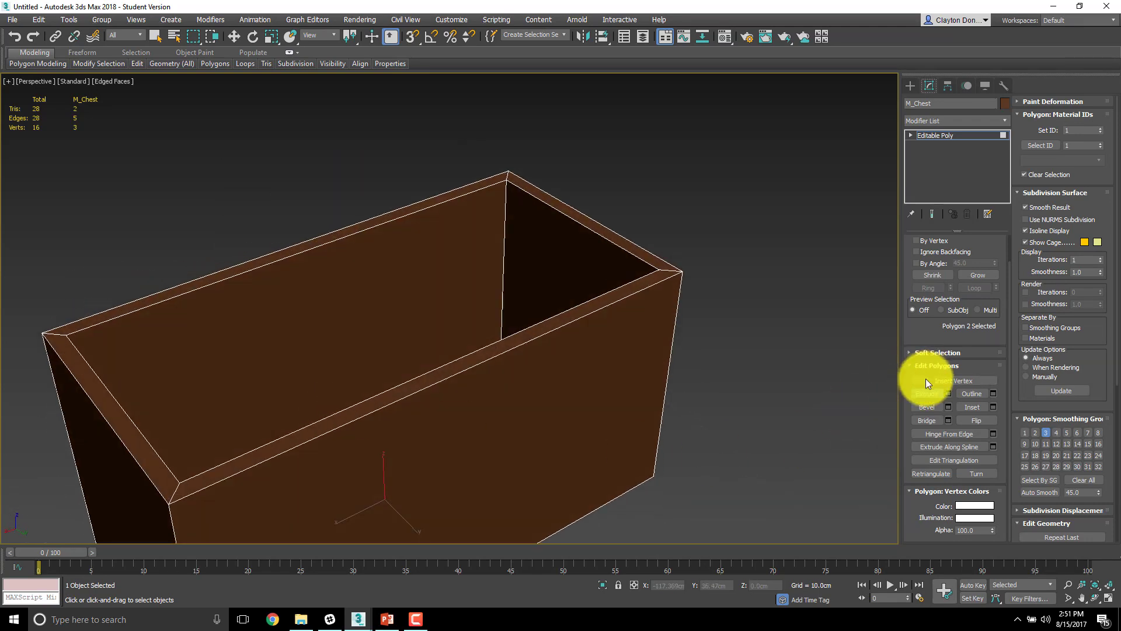
pyautogui.press('w')
pyautogui.keyDown('alt'); pyautogui.moveTo(570, 342); pyautogui.dragTo(721, 295, button='middle'); pyautogui.keyUp('alt')
pyautogui.click(781, 290)
# Step: Exit polygon editing to the Create panel, switch to object selection, and deselect the finished chest
pyautogui.scroll(-3, 800, 220)
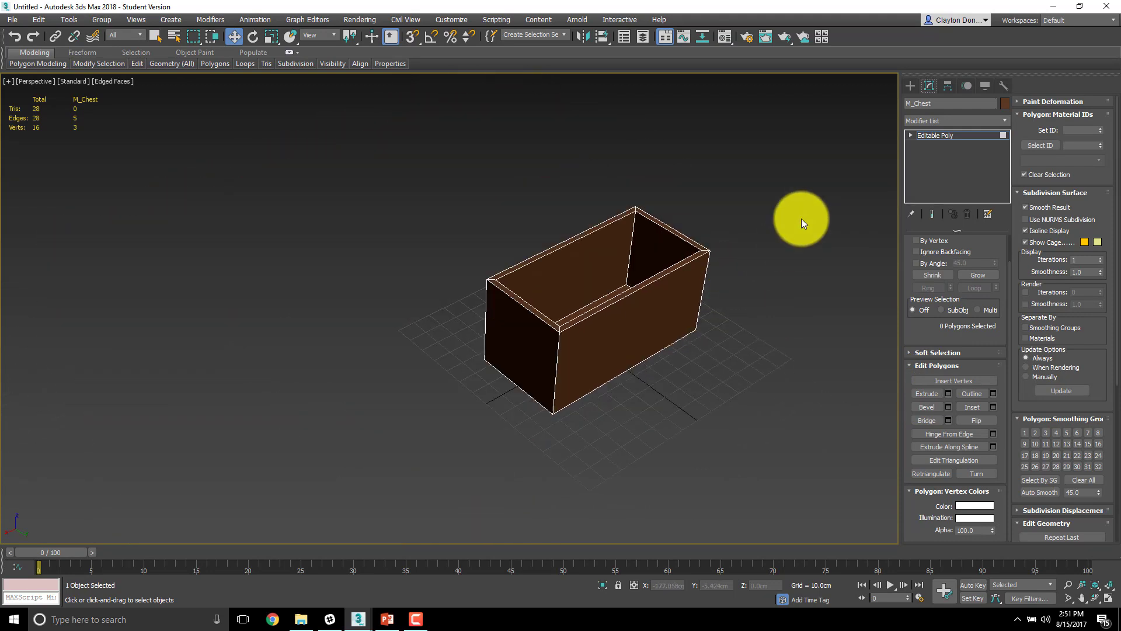
pyautogui.scroll(3, 801, 220)
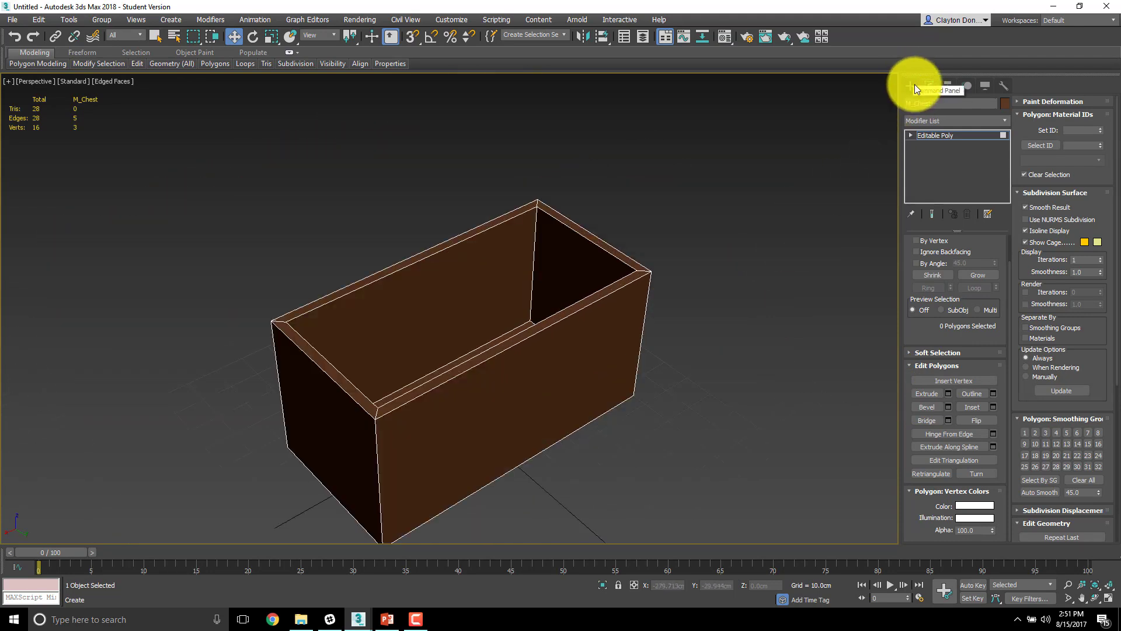
pyautogui.click(912, 85)
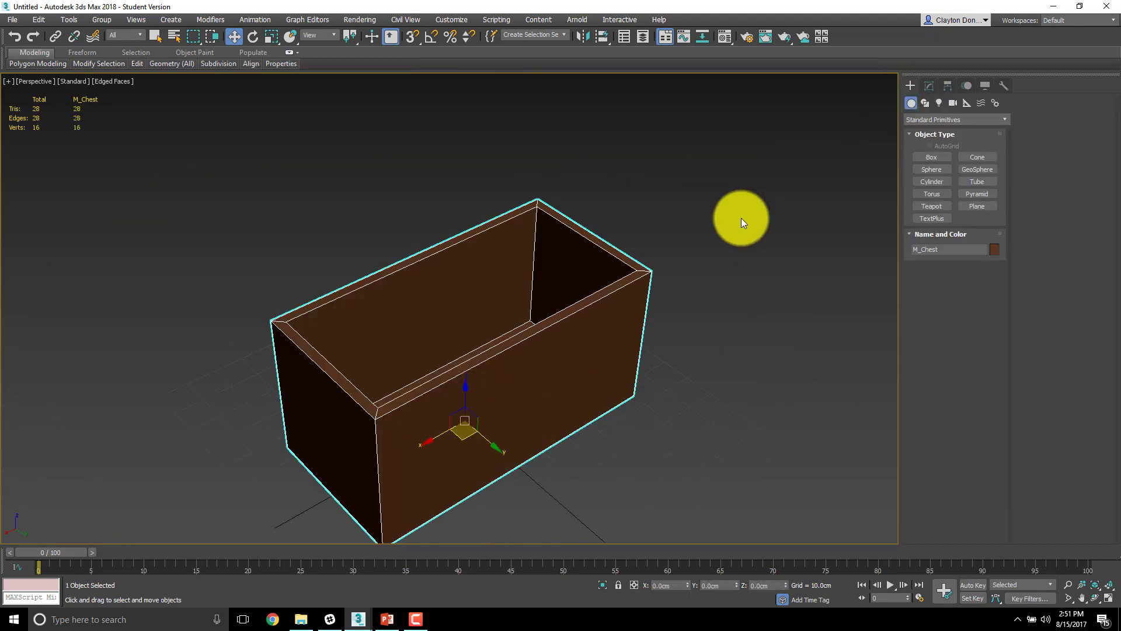
pyautogui.click(771, 254)
pyautogui.press('q')
pyautogui.keyDown('alt'); pyautogui.moveTo(771, 254); pyautogui.dragTo(594, 313, button='middle'); pyautogui.keyUp('alt')
pyautogui.click(501, 300)
pyautogui.keyDown('alt'); pyautogui.moveTo(501, 301); pyautogui.dragTo(649, 336, button='middle'); pyautogui.keyUp('alt')
pyautogui.click(720, 306)
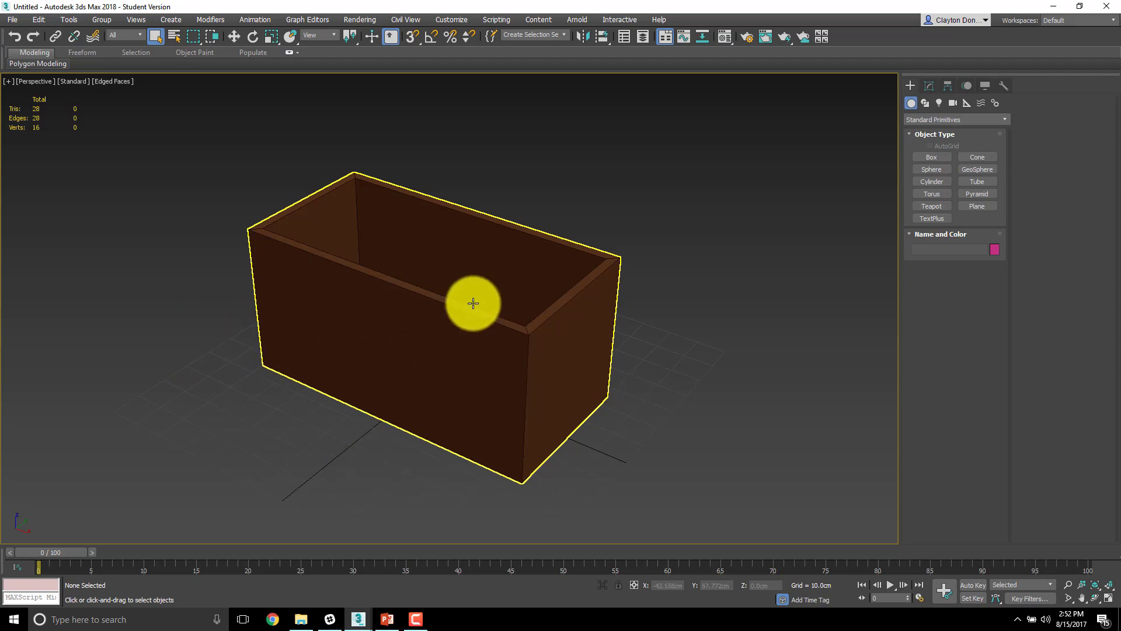
pyautogui.keyDown('alt'); pyautogui.moveTo(636, 339); pyautogui.dragTo(533, 321, button='middle'); pyautogui.keyUp('alt')
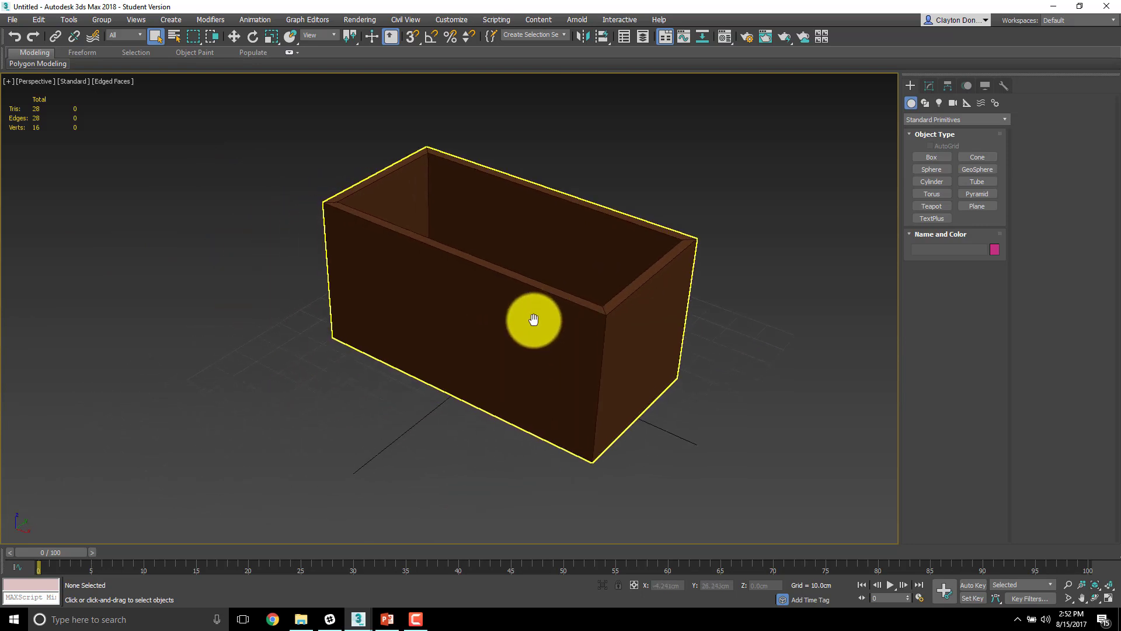